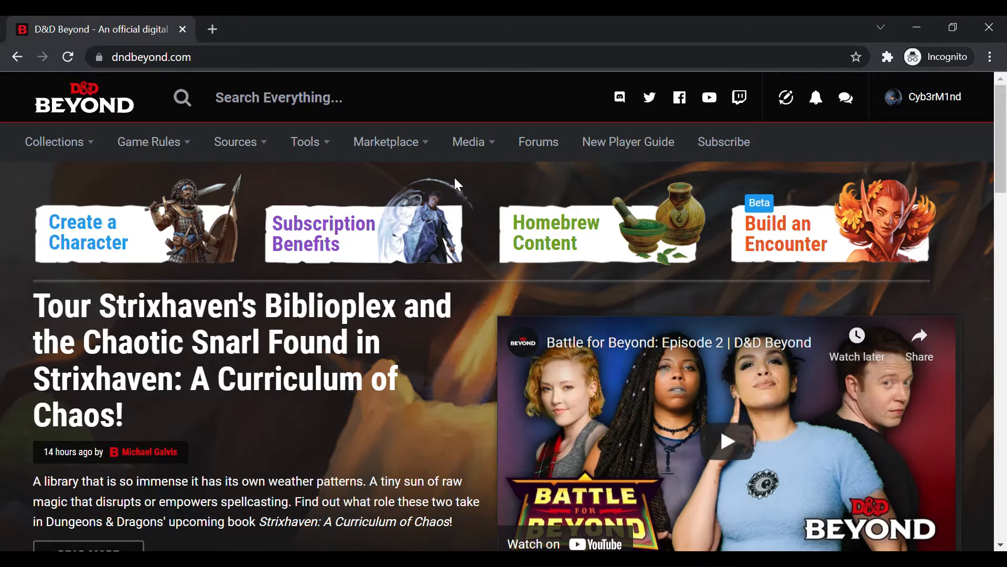
Open My Campaigns in a new browser tab and view the Archive campaign
mouse_move(315, 149)
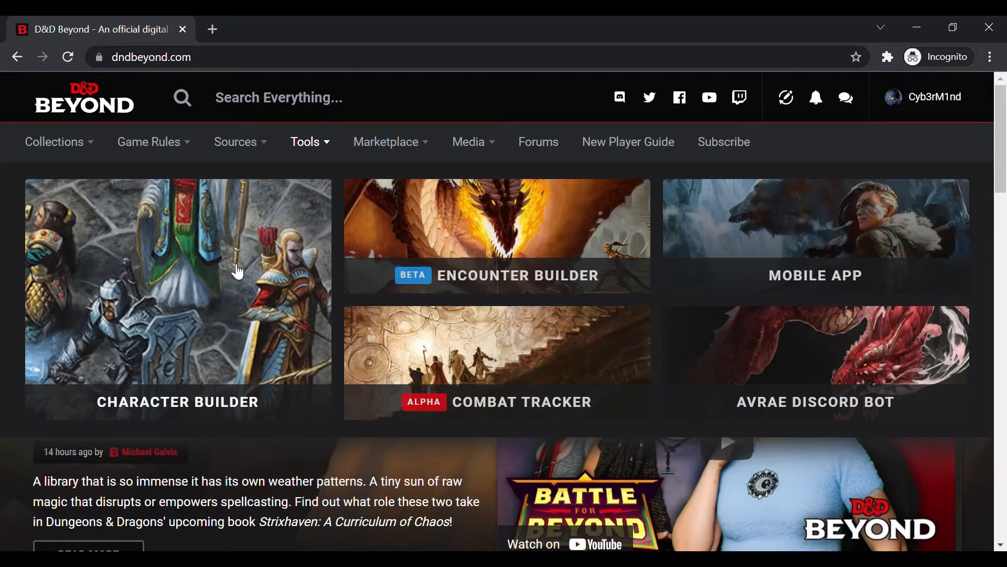
mouse_move(75, 149)
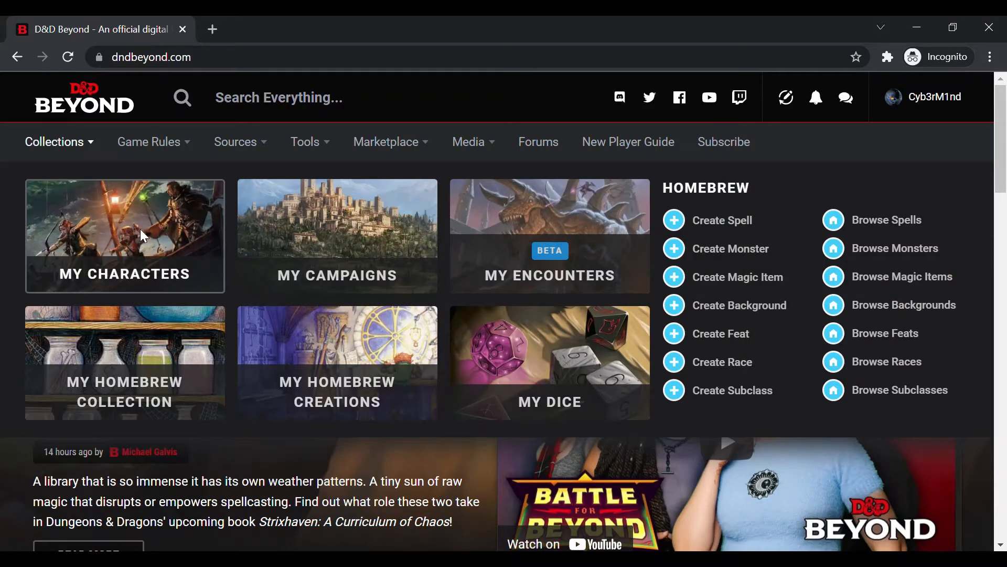
middle_click(356, 220)
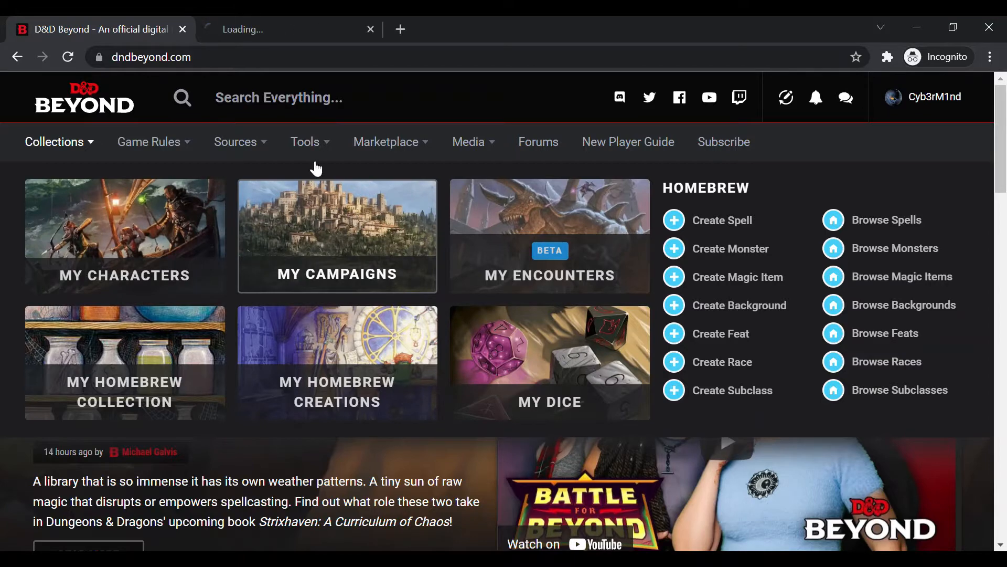
left_click(260, 31)
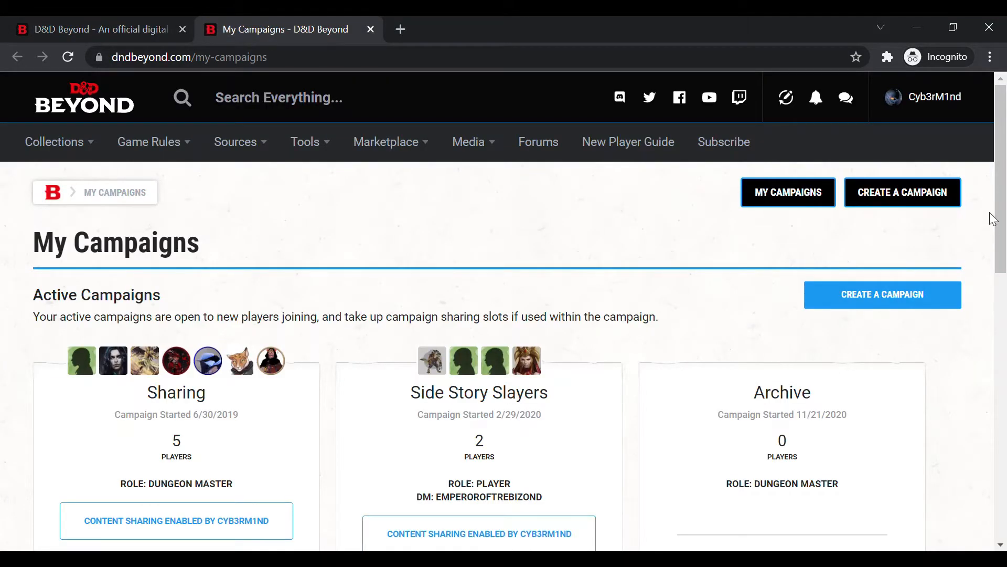
left_click_drag(998, 205, 996, 291)
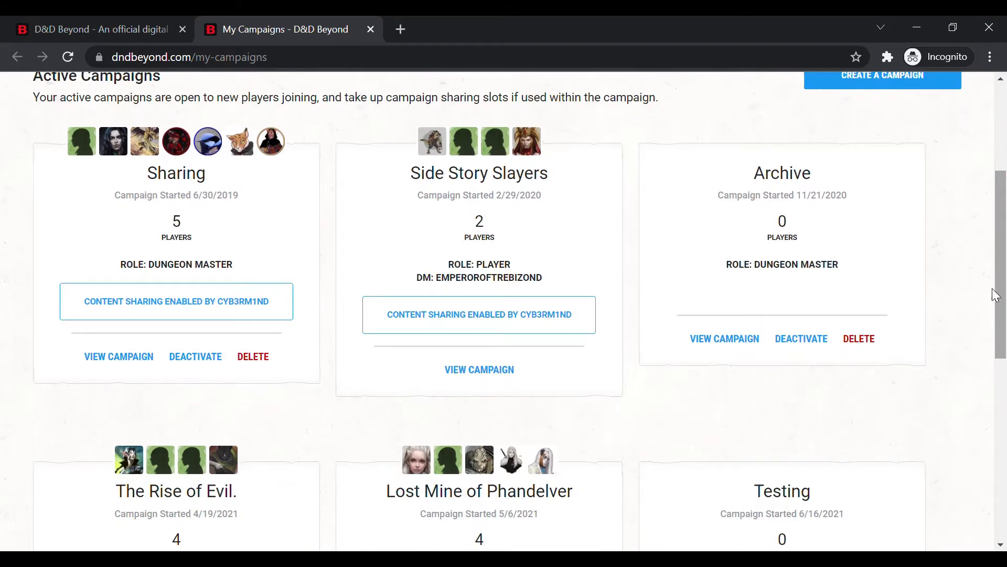
left_click(720, 340)
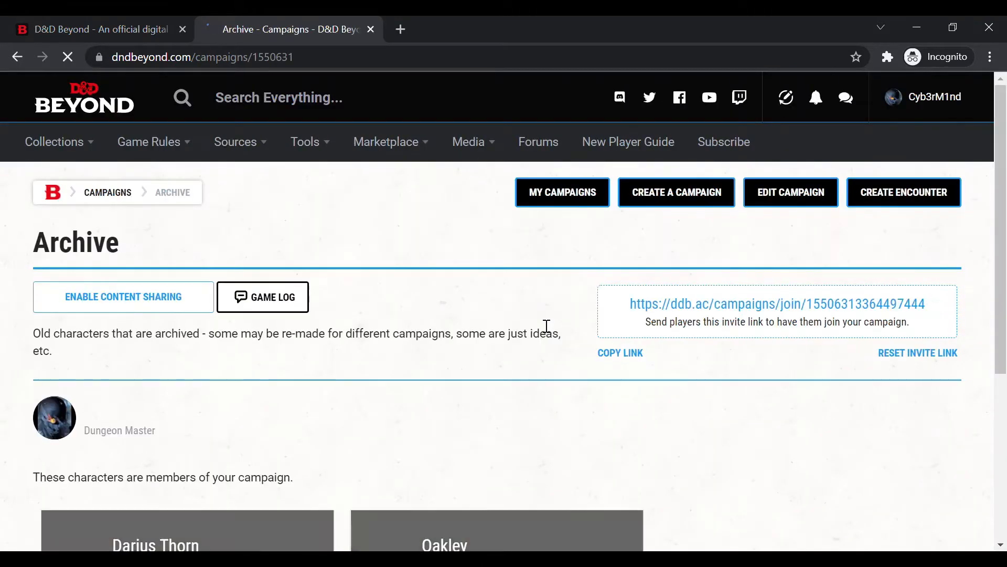
Copy the Archive campaign's invite link and load it in a new browser tab
left_click(625, 355)
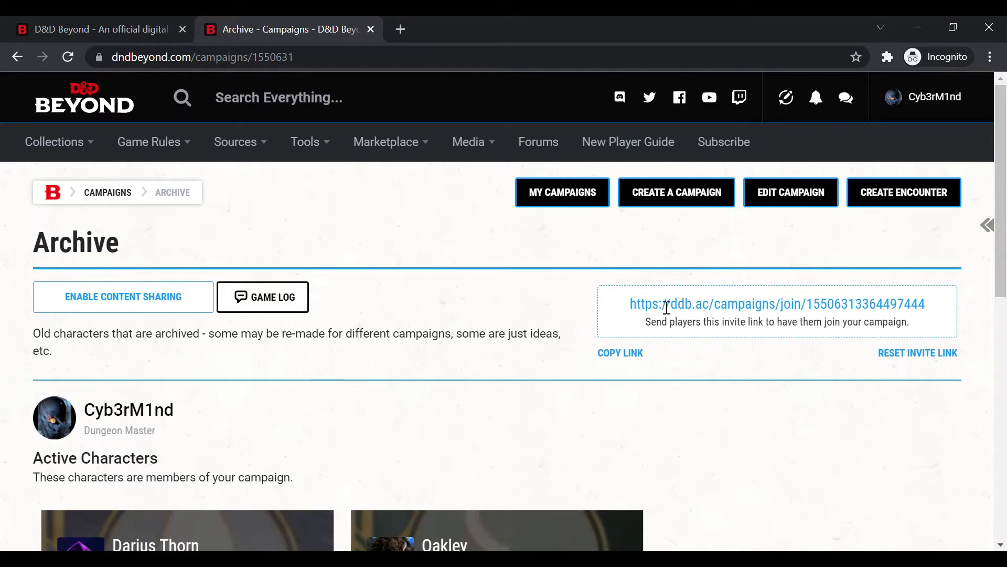
left_click(400, 30)
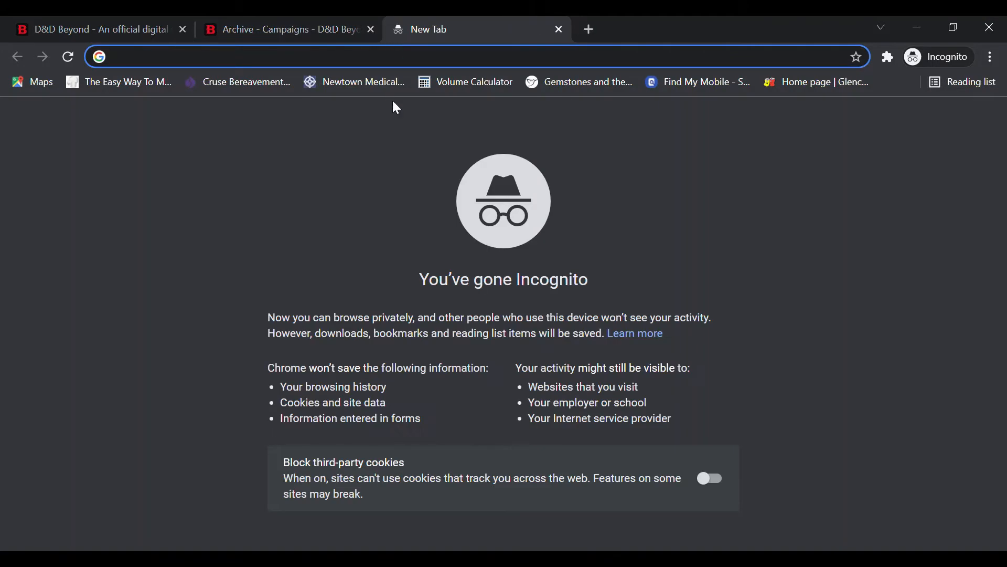
key("ctrl+v")
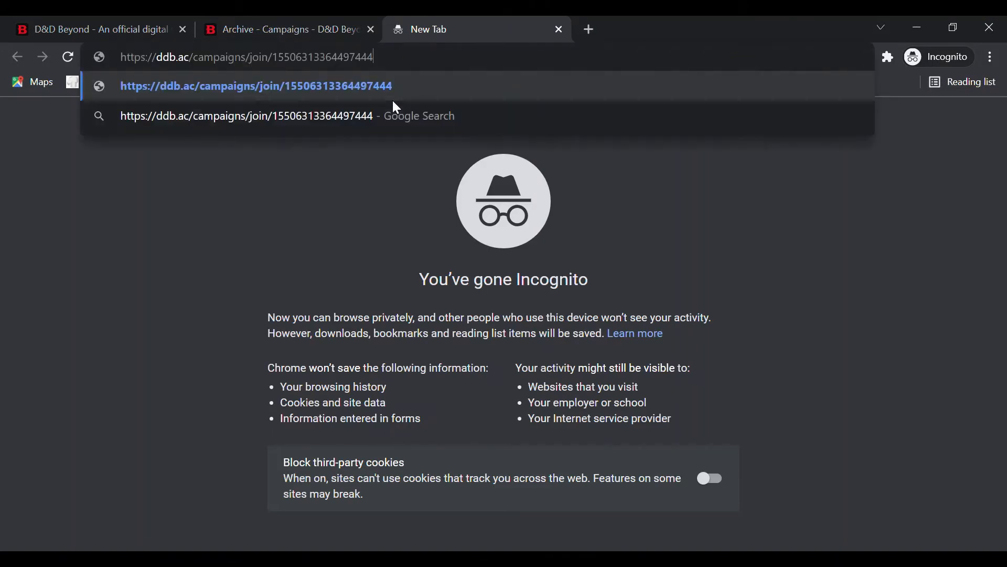
key("Return")
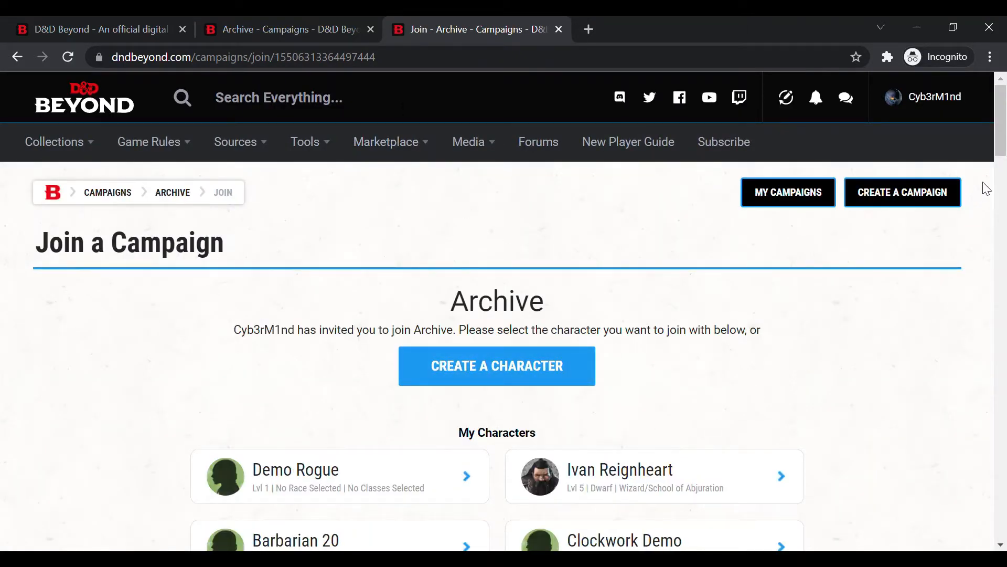
Start creating a new character to join the Archive campaign with
mouse_move(999, 144)
left_mouse_down()
mouse_move(1002, 227)
mouse_move(1002, 141)
left_mouse_up()
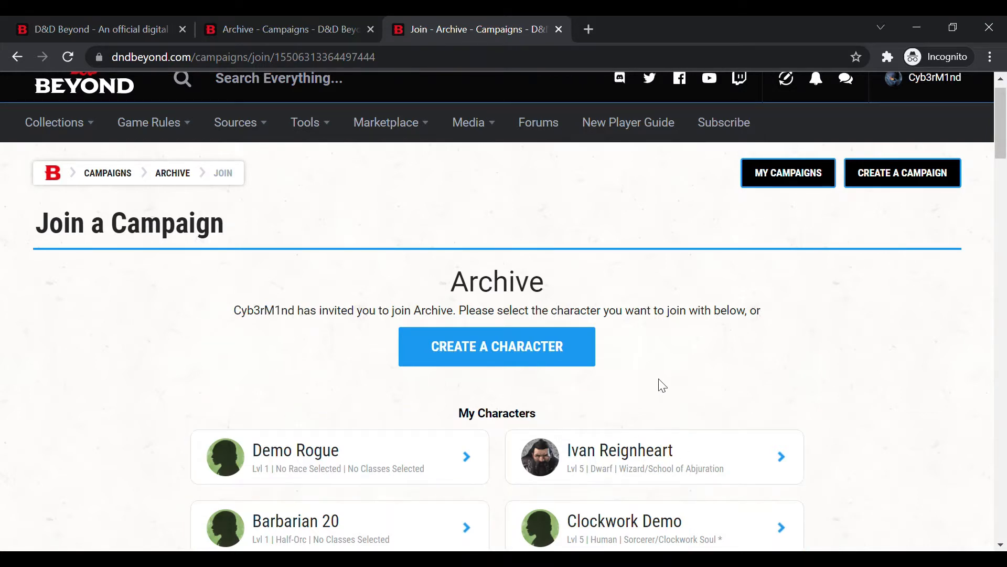
left_click(488, 356)
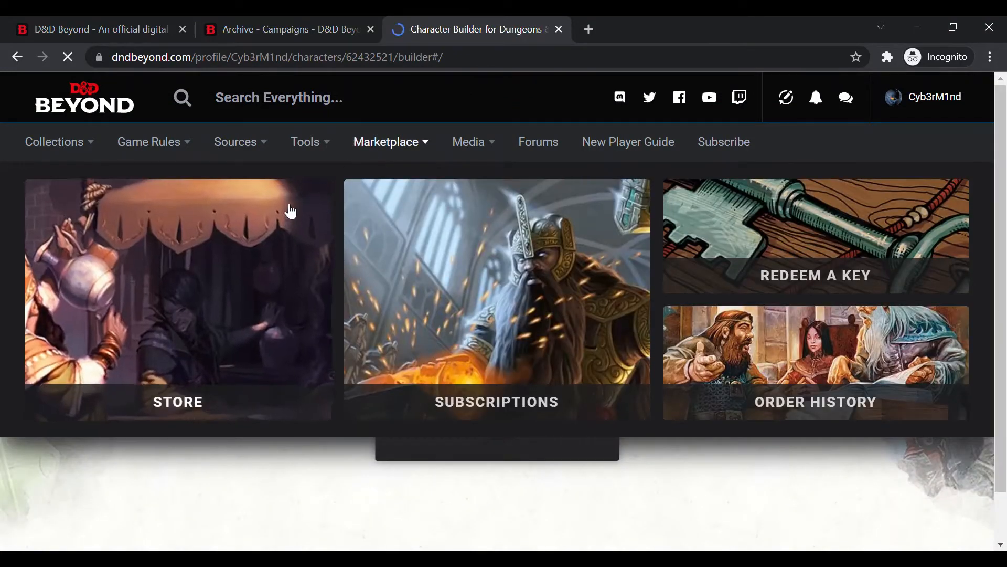
mouse_move(311, 146)
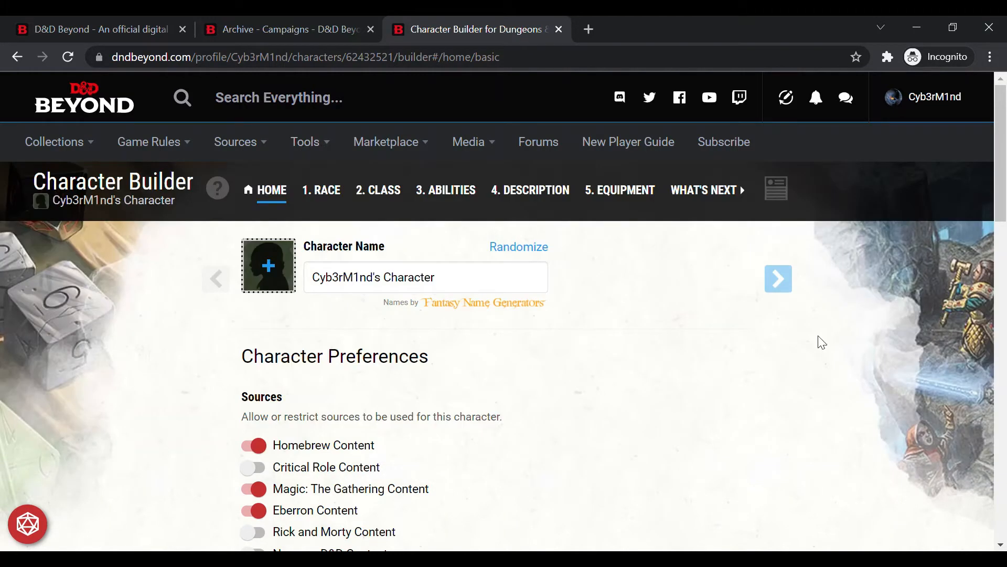
Look over the character preferences and name the character New Char Demo
scroll(512, 262, "down", 3)
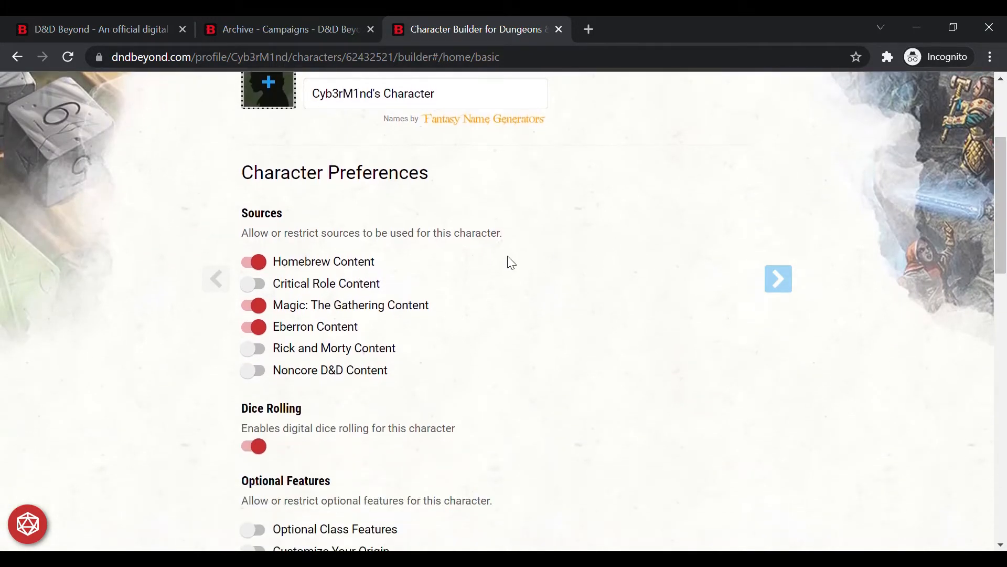
left_click_drag(1003, 265, 1003, 218)
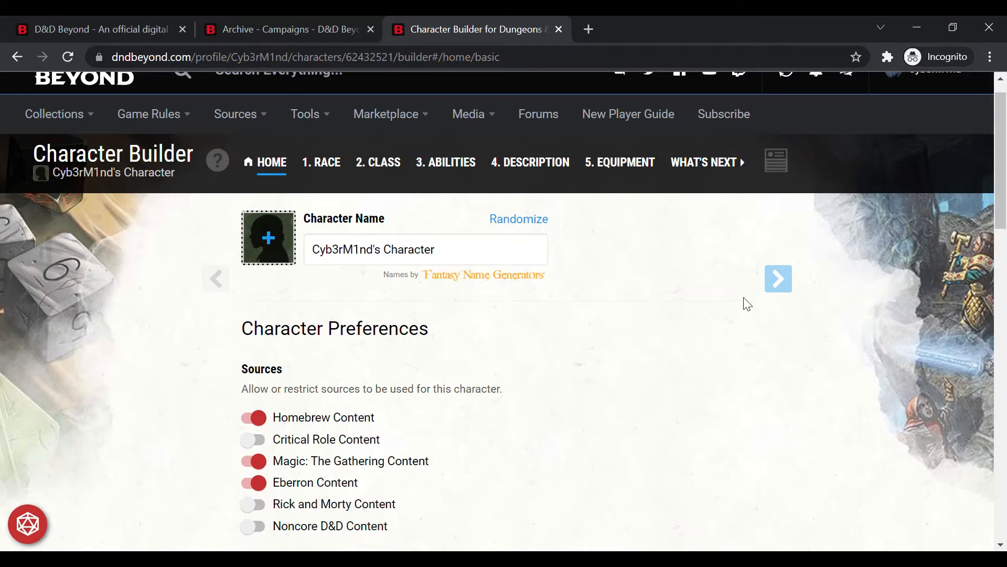
scroll(1002, 207, "down", 3)
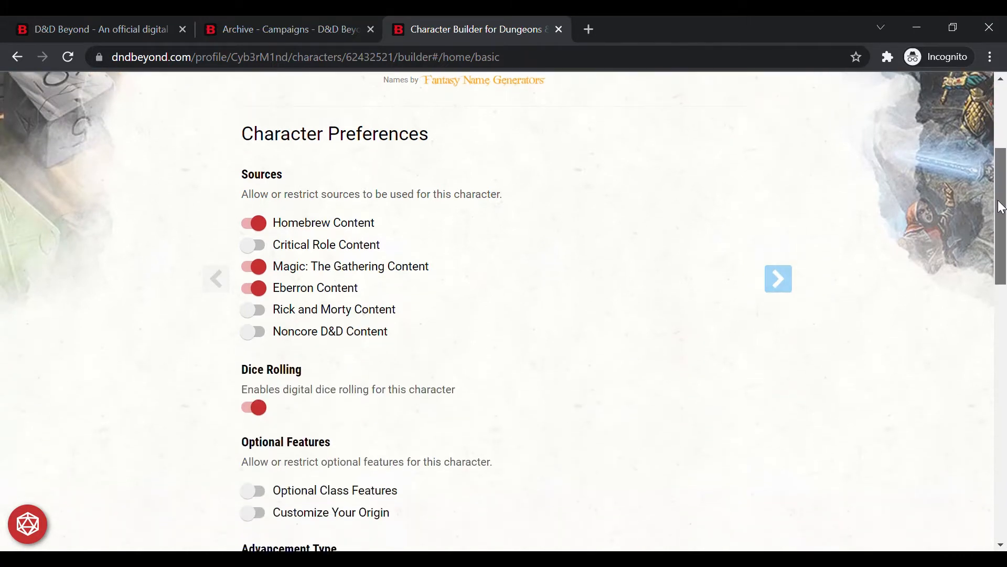
scroll(1002, 207, "down", 10)
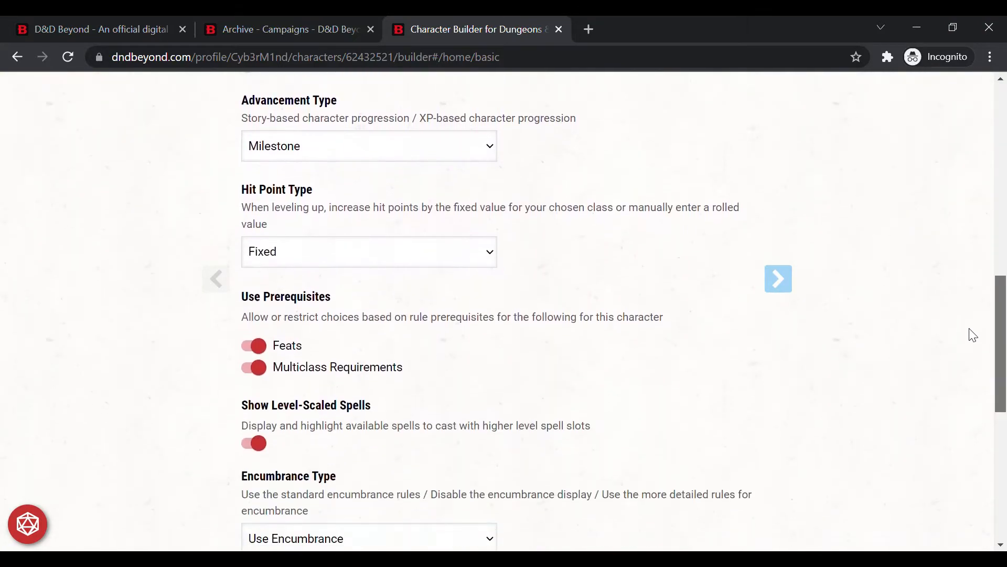
scroll(970, 367, "up", 14)
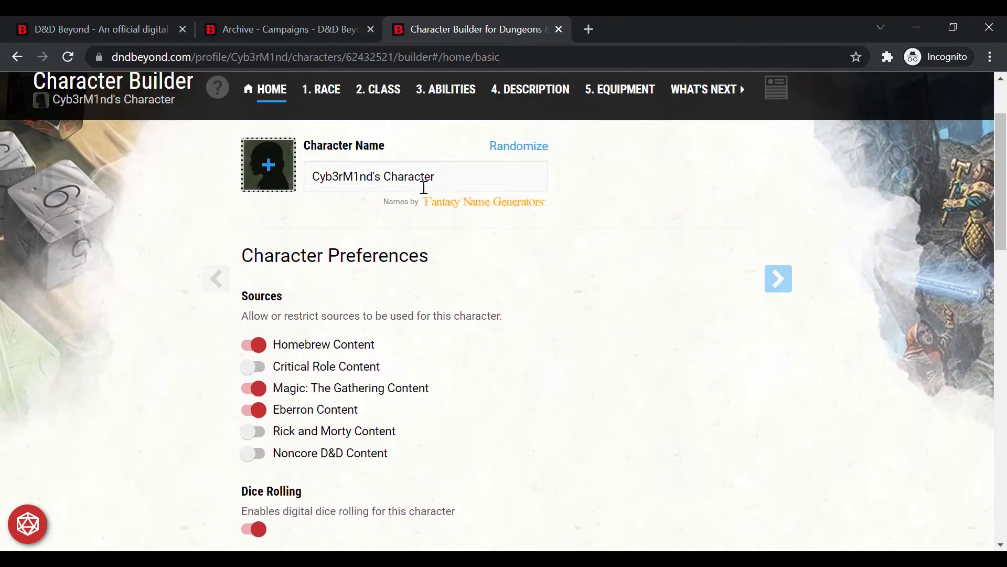
left_click_drag(452, 191, 315, 179)
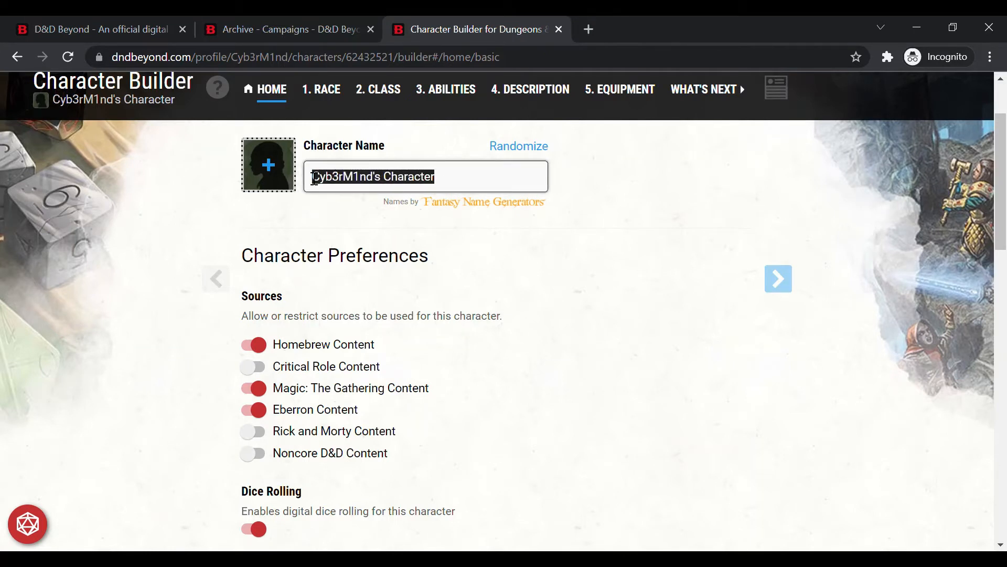
type("New Char")
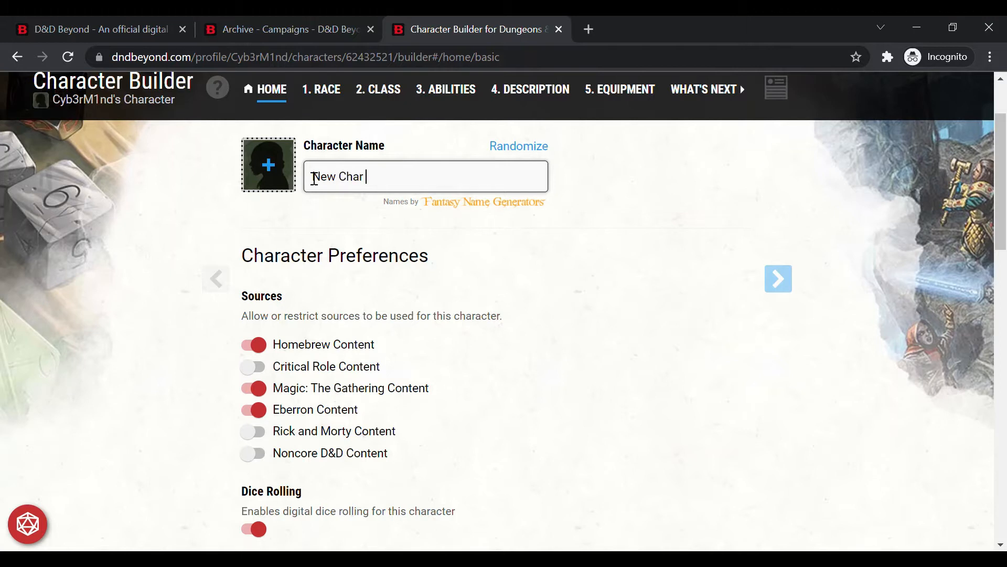
type(" Demo")
View the character's Description section, and return to the source preferences in the Home section
left_click(544, 97)
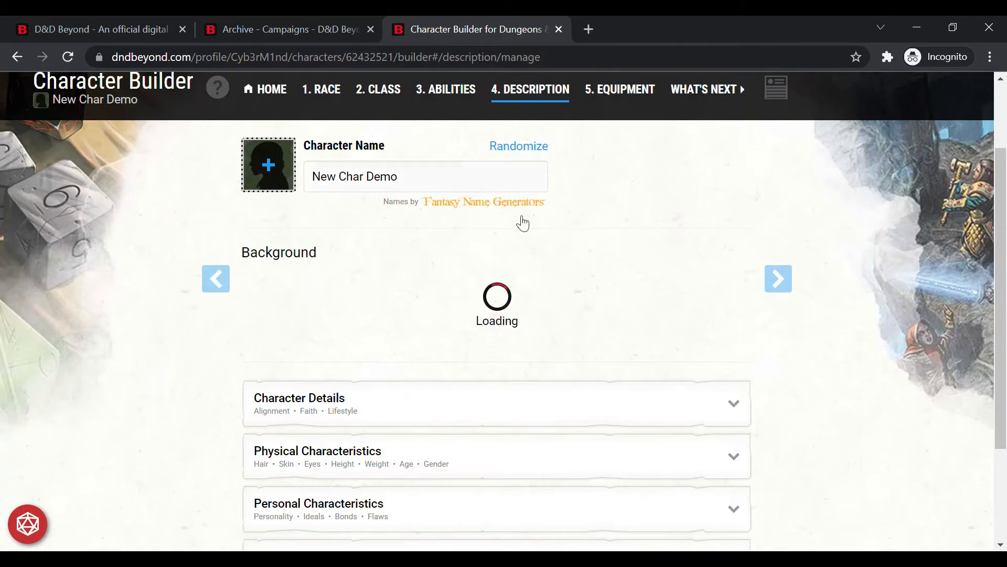
left_click(269, 93)
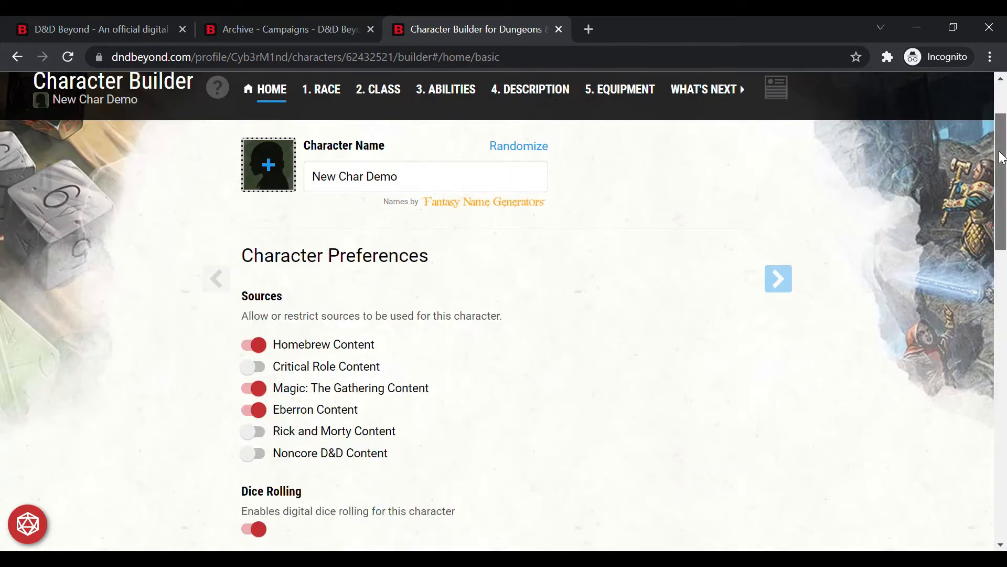
left_click_drag(1002, 157, 1002, 170)
left_click_drag(1002, 169, 1002, 189)
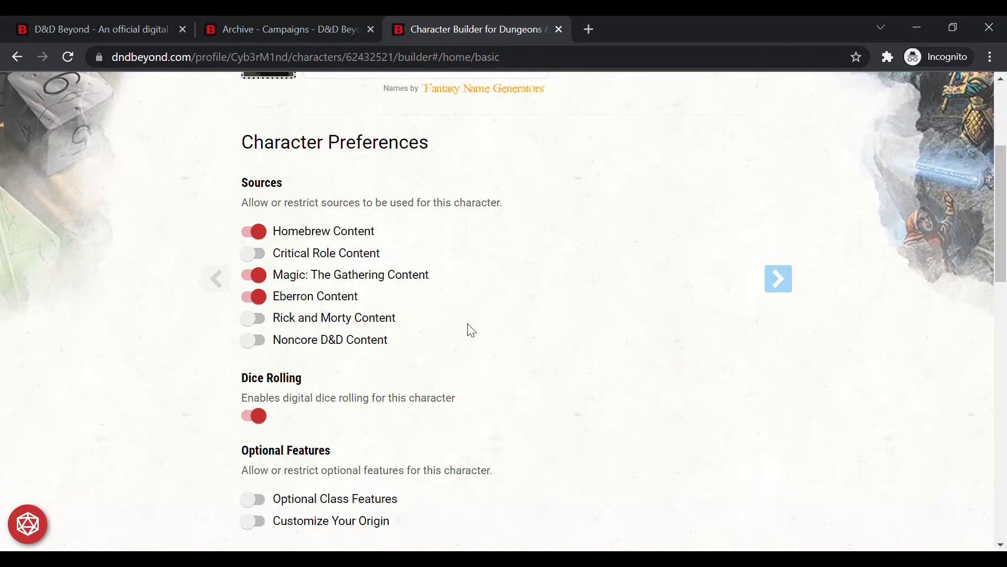
Open the Basic Rules sourcebook in a new browser tab and look through its table of contents
scroll(990, 254, "up", 4)
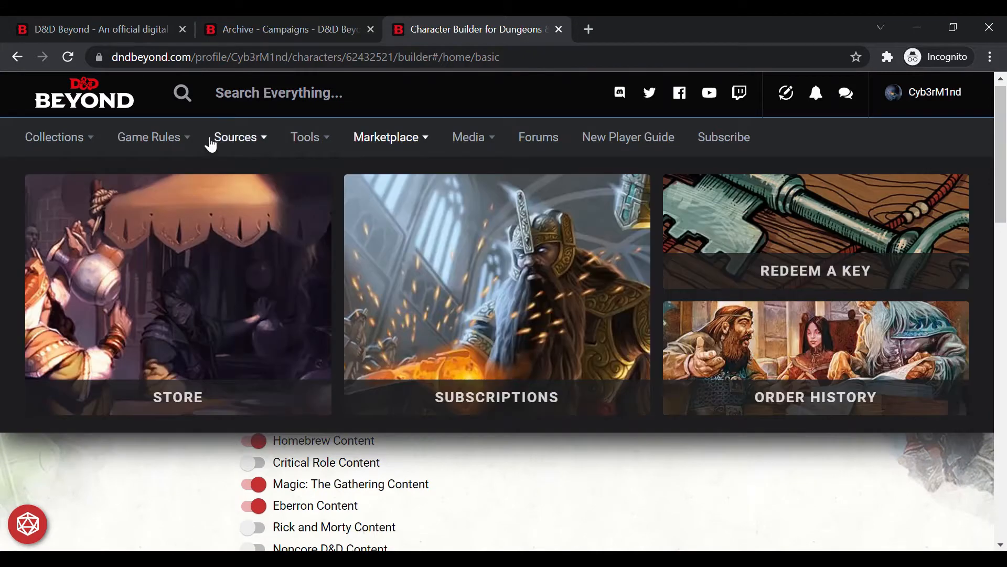
mouse_move(152, 138)
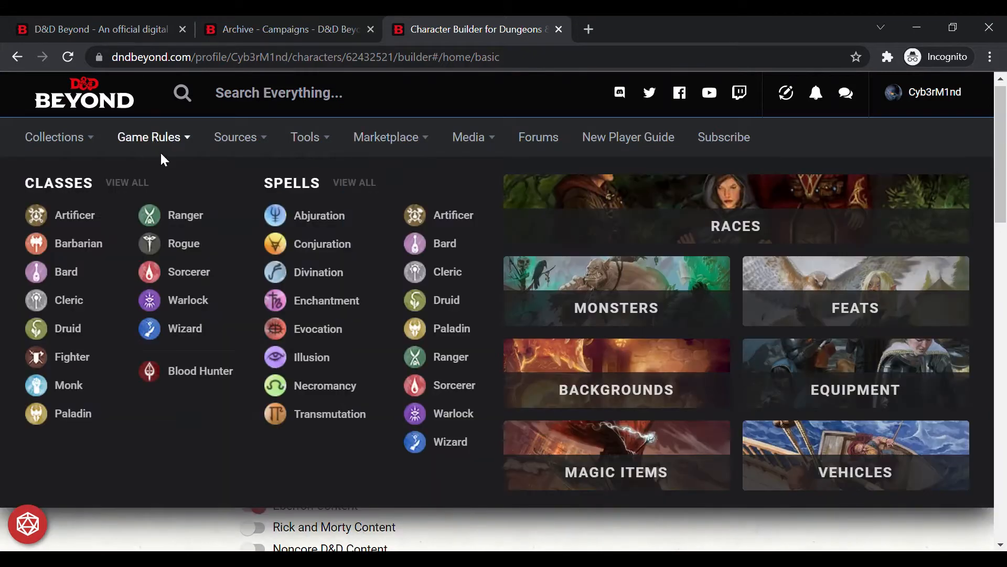
mouse_move(226, 138)
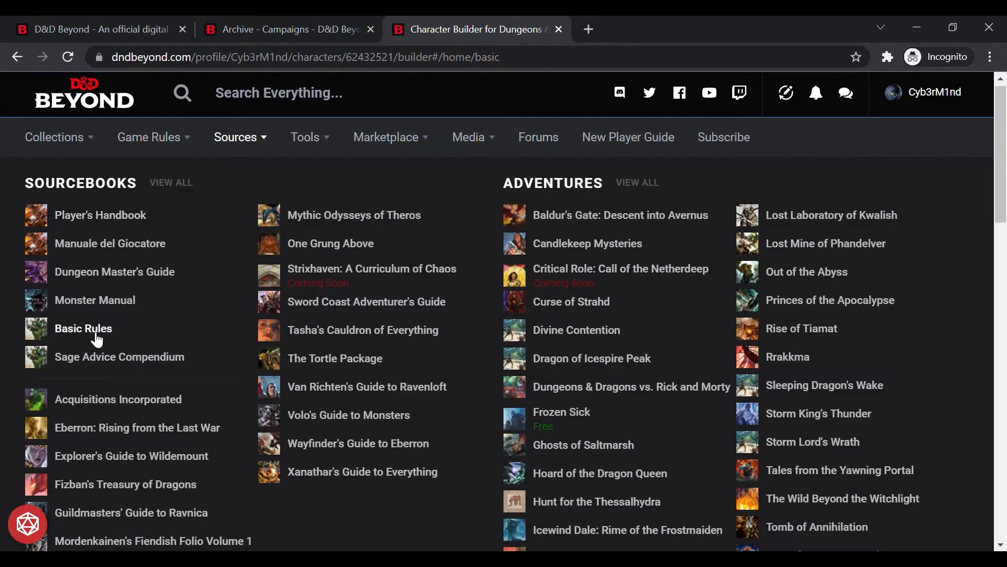
middle_click(128, 341)
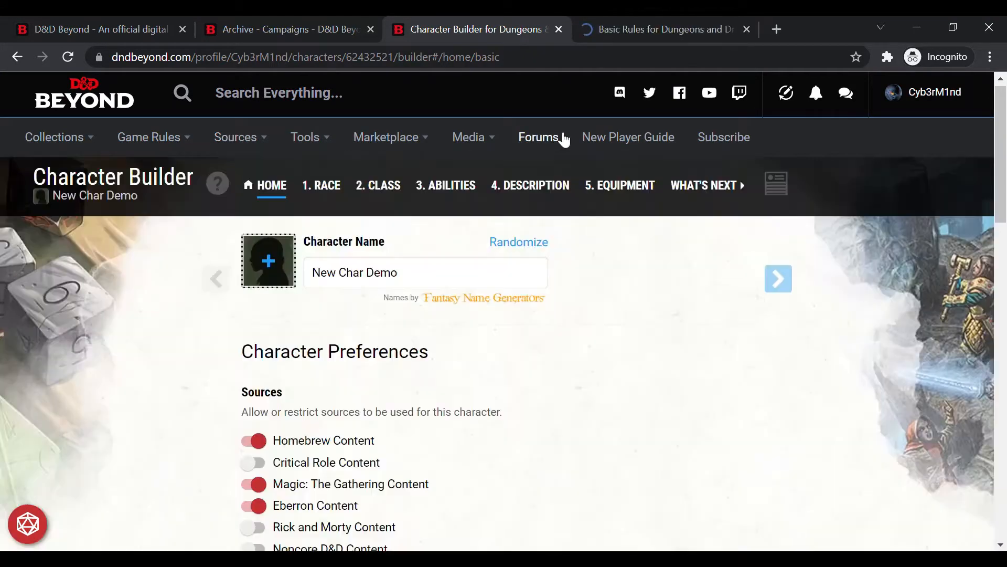
left_click(627, 33)
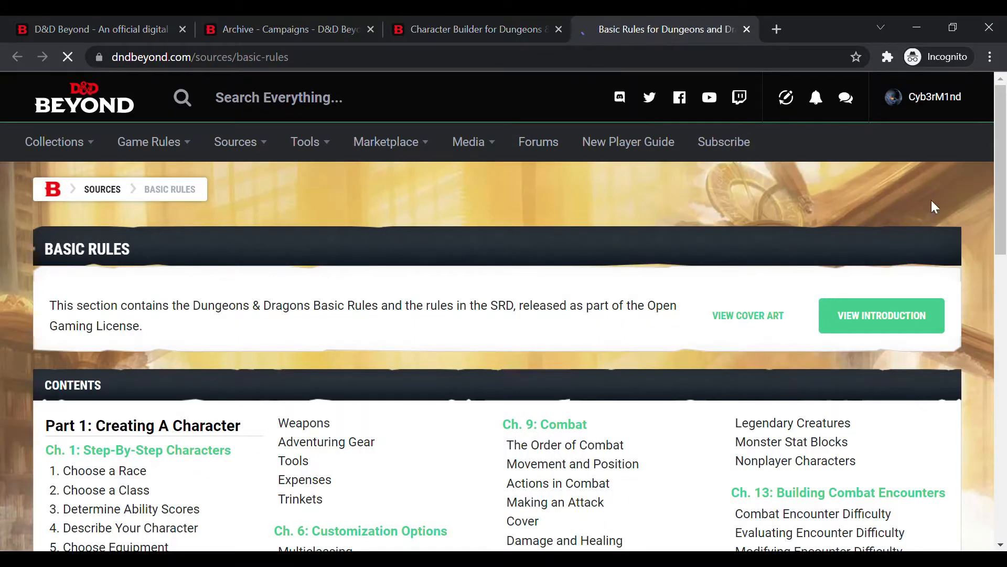
left_click_drag(999, 196, 999, 321)
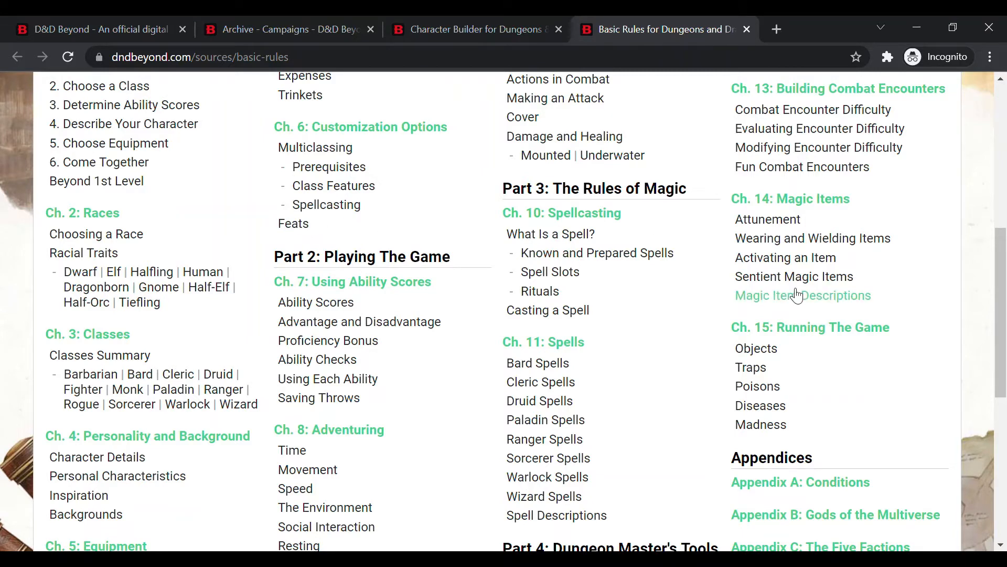
mouse_move(1002, 294)
left_mouse_down()
mouse_move(1002, 243)
mouse_move(1001, 274)
left_mouse_up()
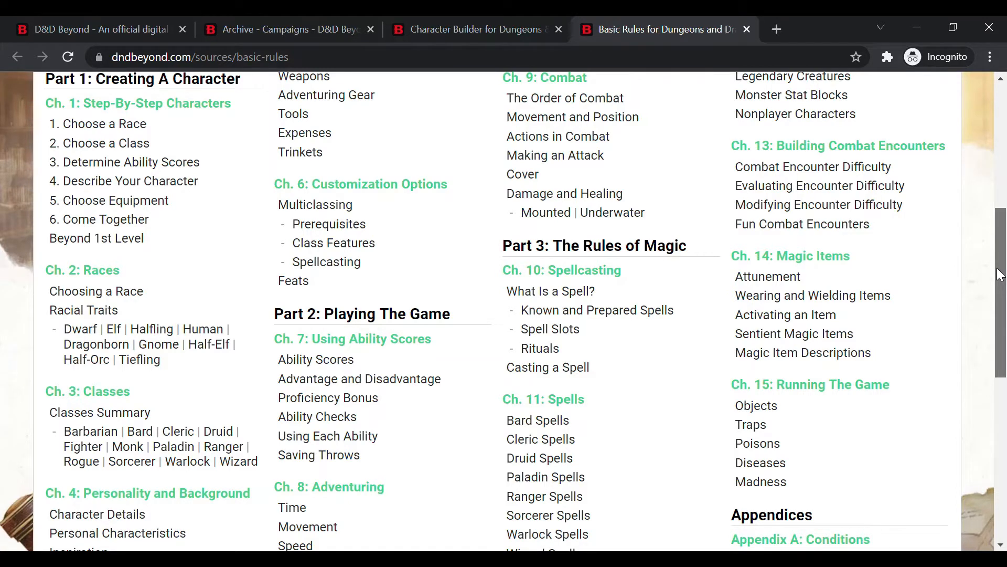
left_click_drag(1000, 274, 995, 151)
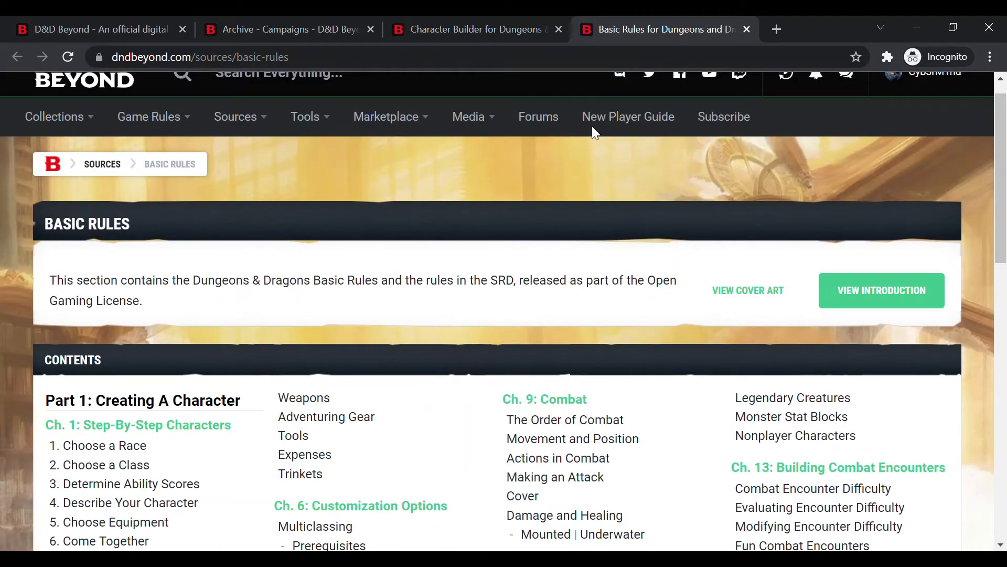
Return to the Character Builder, disable Homebrew Content and enable Critical Role Content as sources for the character
left_click(454, 32)
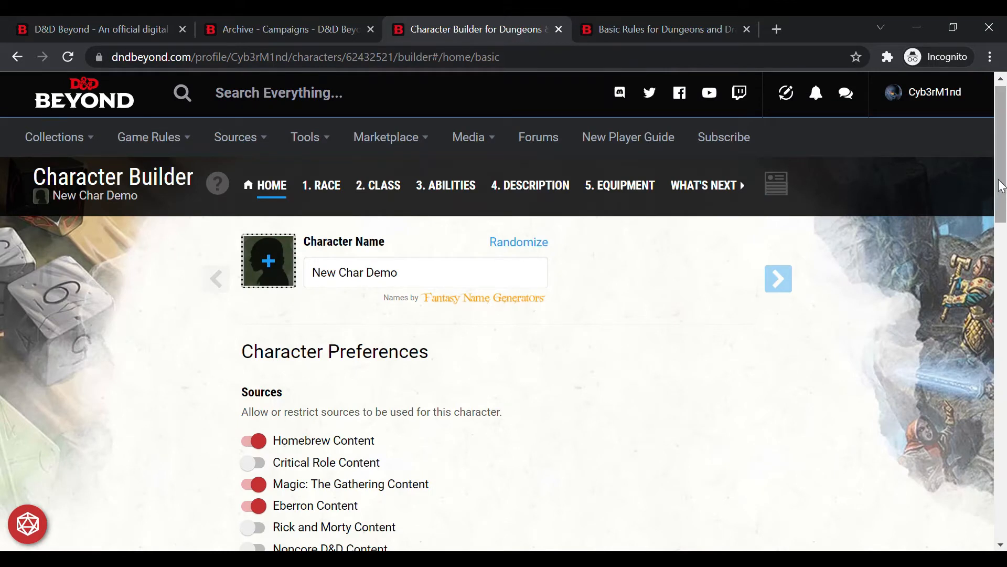
left_click_drag(1001, 185, 1001, 259)
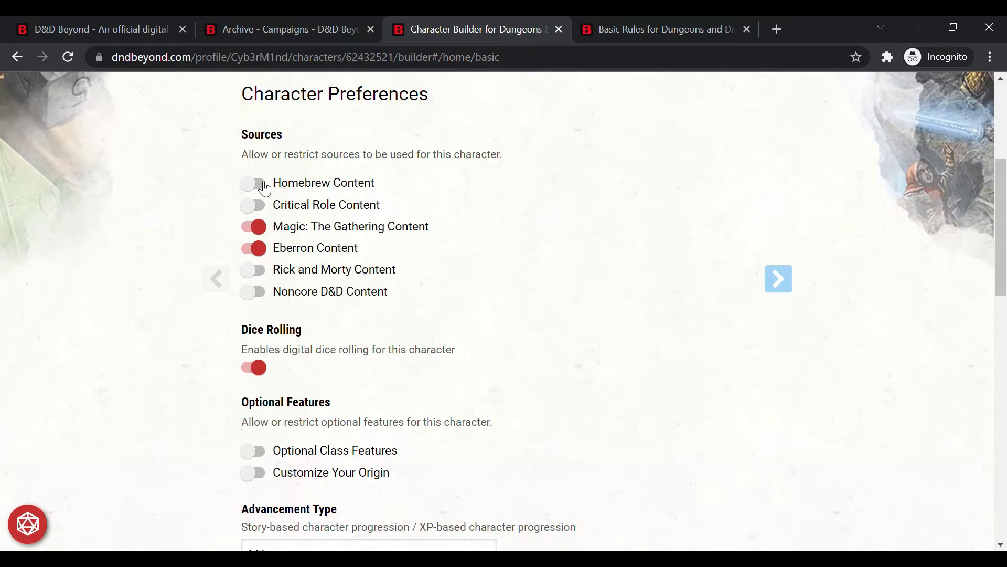
left_click(259, 210)
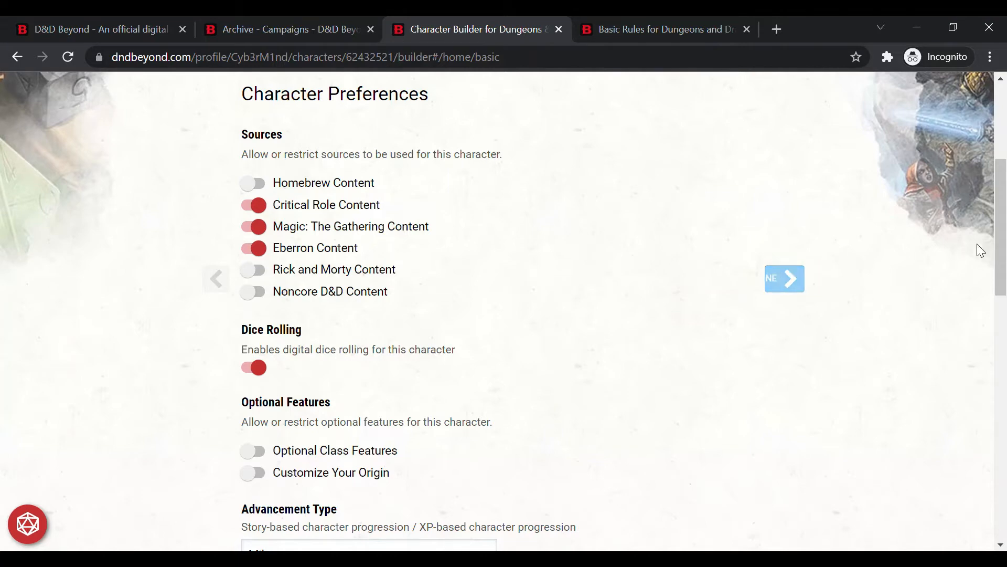
left_click_drag(1000, 253, 1005, 169)
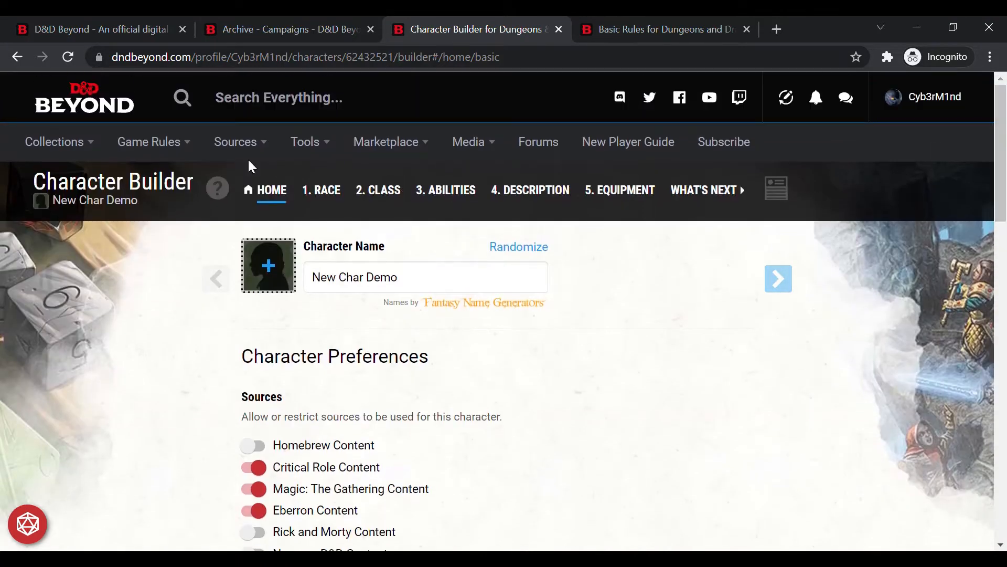
mouse_move(172, 147)
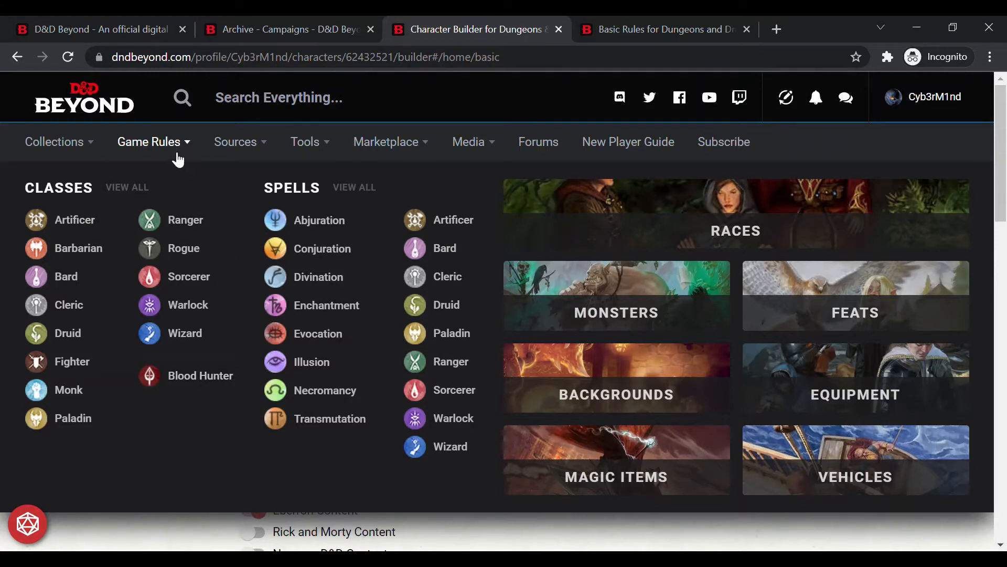
mouse_move(253, 157)
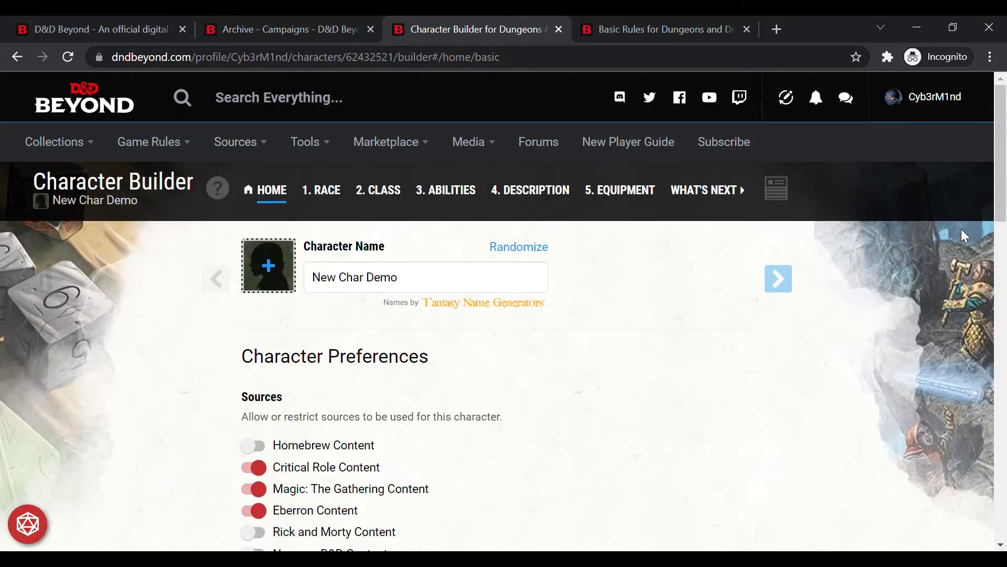
scroll(481, 228, "down", 5)
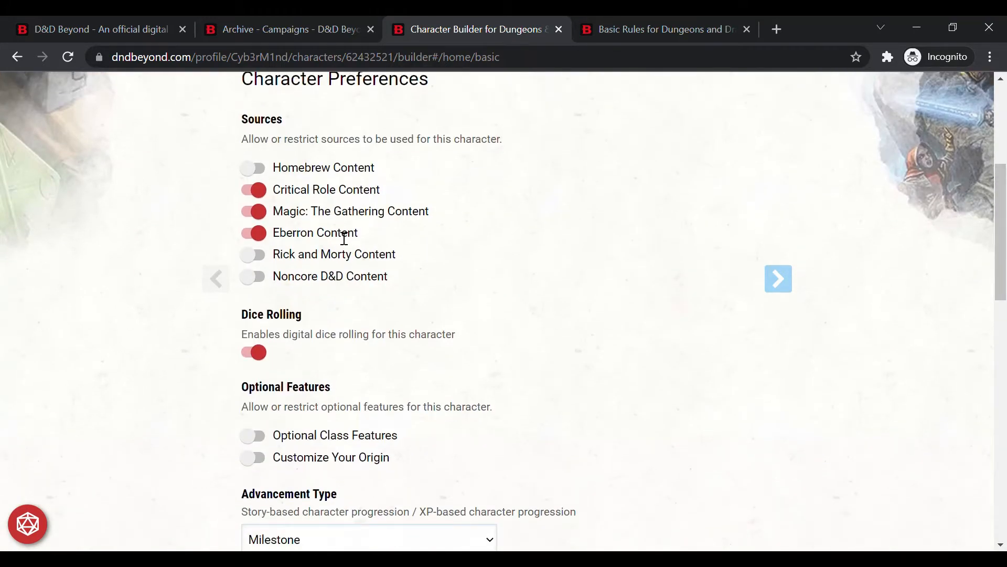
left_click_drag(999, 265, 998, 194)
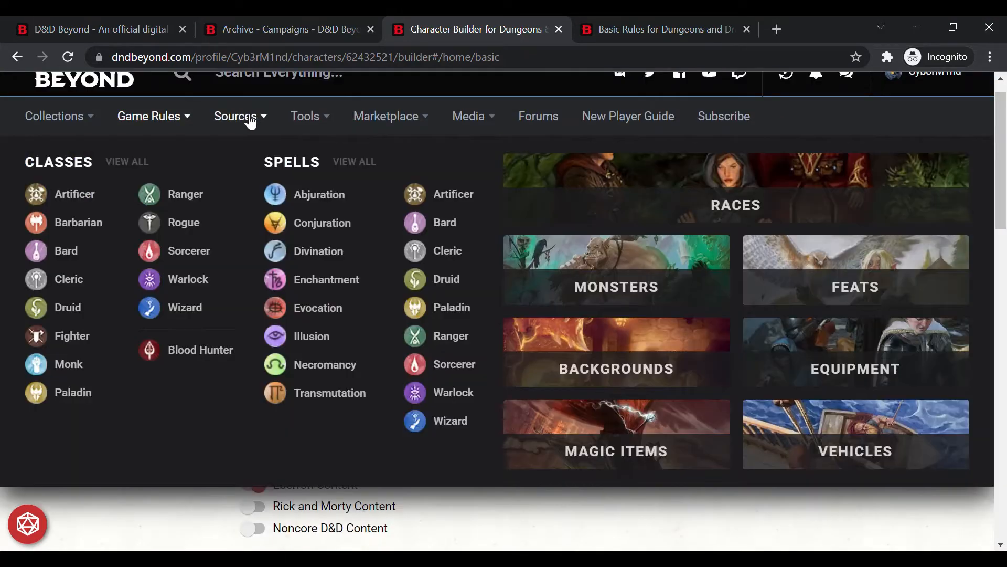
mouse_move(247, 126)
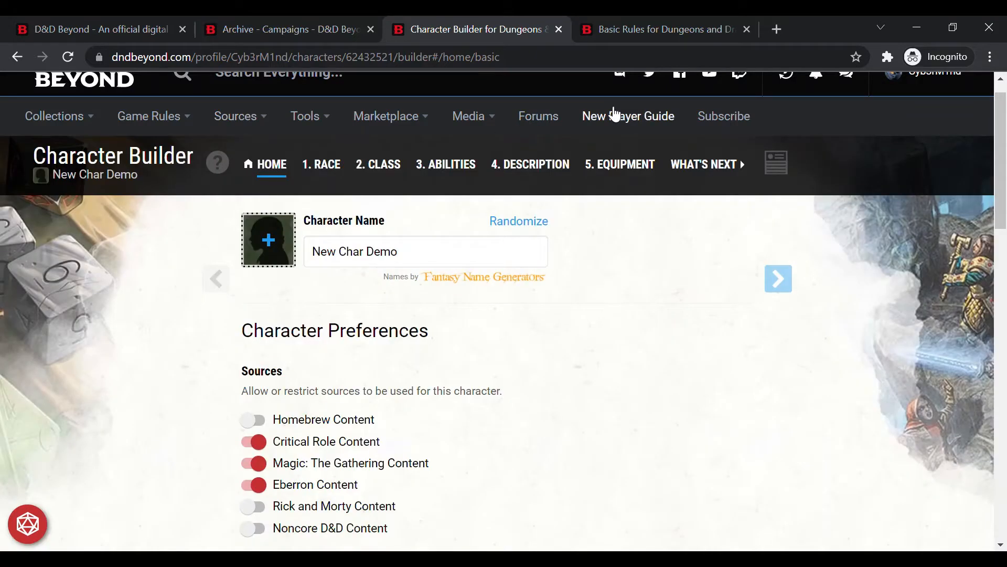
Enable Rick and Morty Content and Noncore D&D Content as additional sources for the character
left_click_drag(1005, 151, 1006, 212)
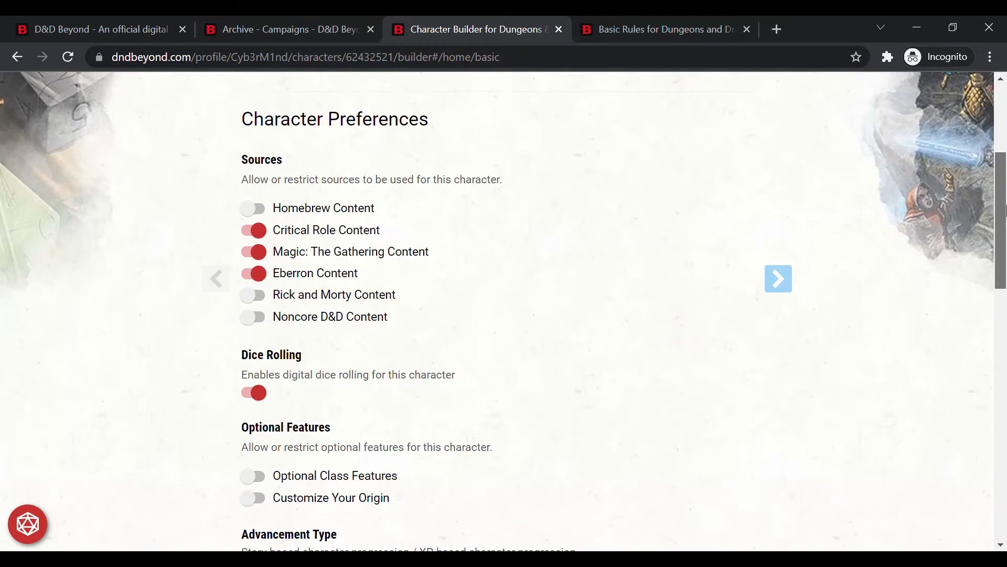
left_click(257, 308)
left_click(257, 308)
left_click(257, 308)
left_click(254, 321)
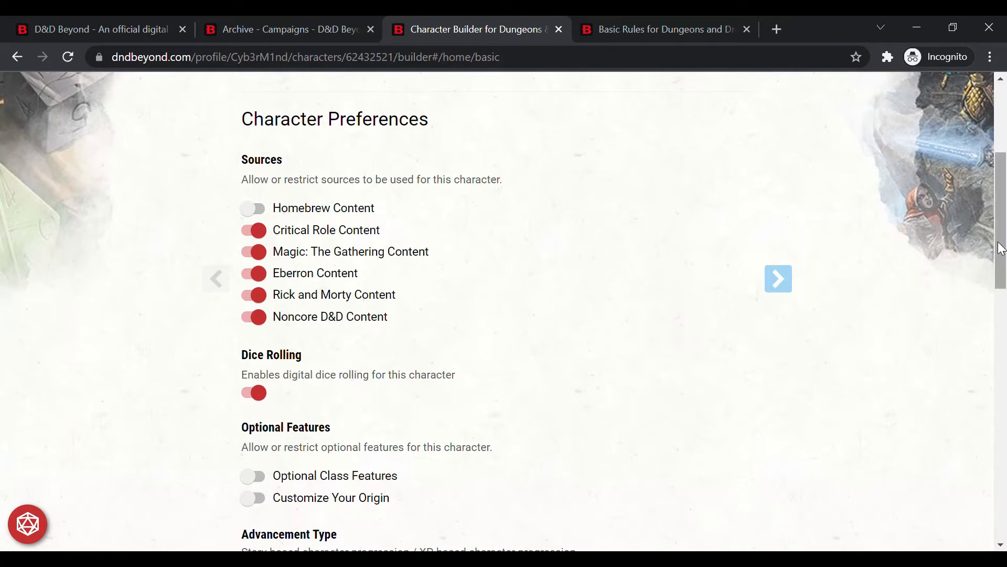
Enable both Optional Class Features and Customize Your Origin in the character's optional features
mouse_move(1003, 233)
left_mouse_down()
mouse_move(1004, 166)
mouse_move(1003, 215)
left_mouse_up()
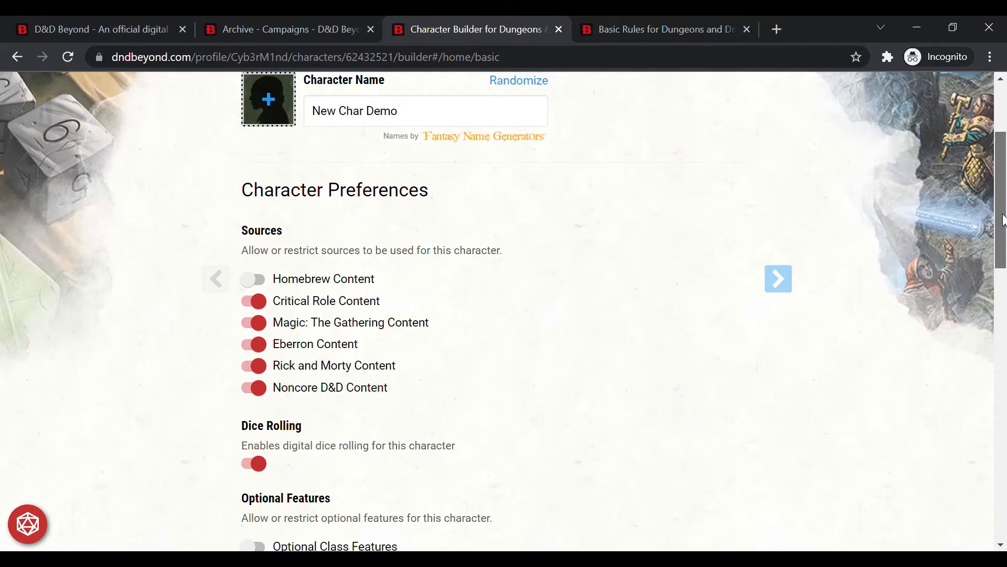
left_click_drag(1003, 220, 1005, 293)
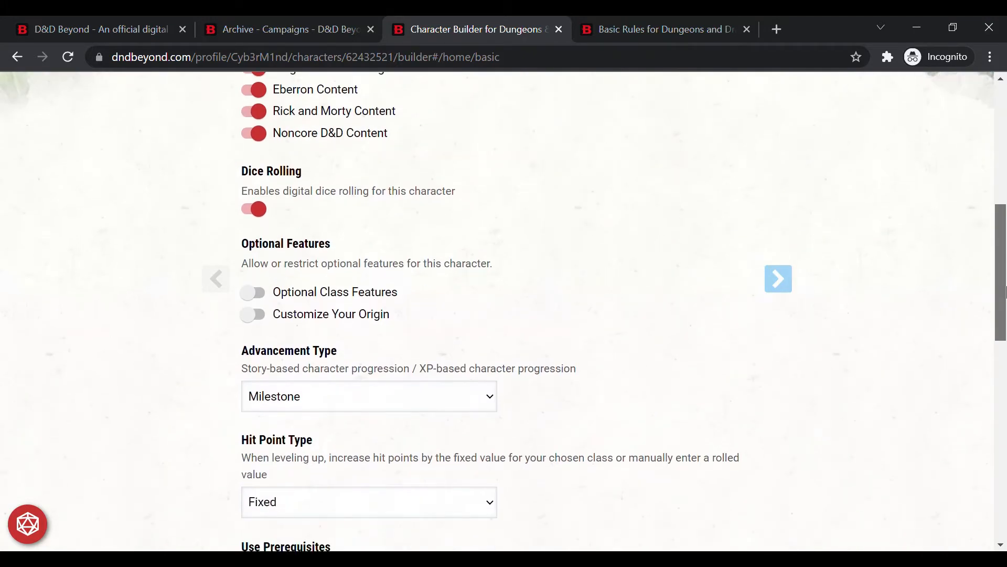
scroll(1004, 286, "down", 1)
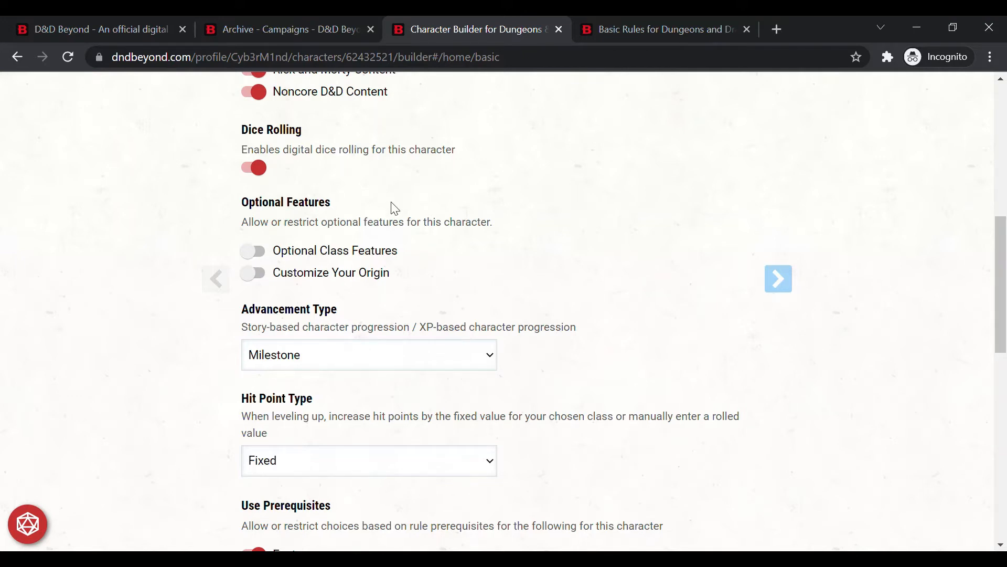
left_click(34, 521)
left_click(34, 521)
left_click(254, 255)
left_click(262, 280)
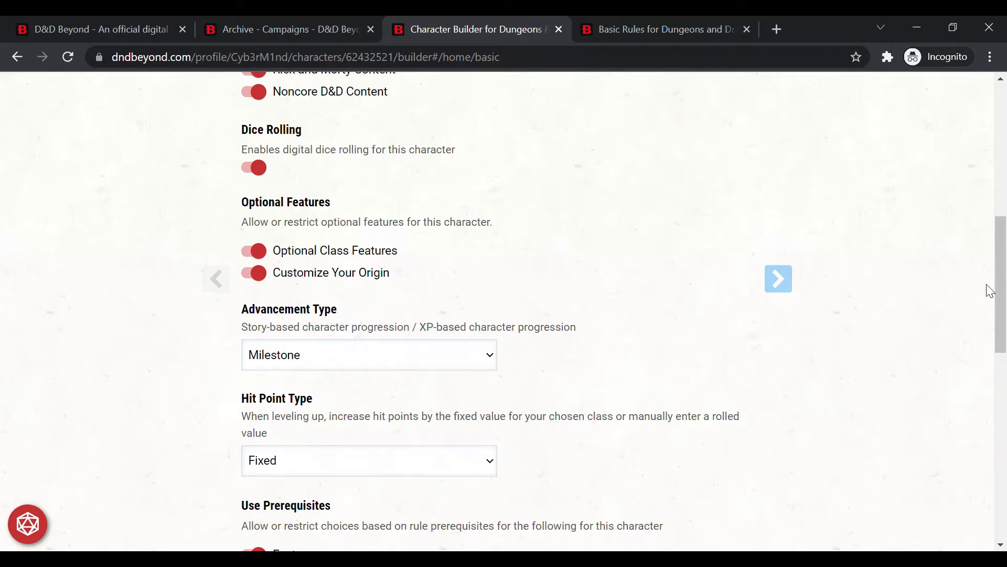
Change the character's Hit Point Type to Manual and confirm the change
left_click_drag(995, 290, 996, 280)
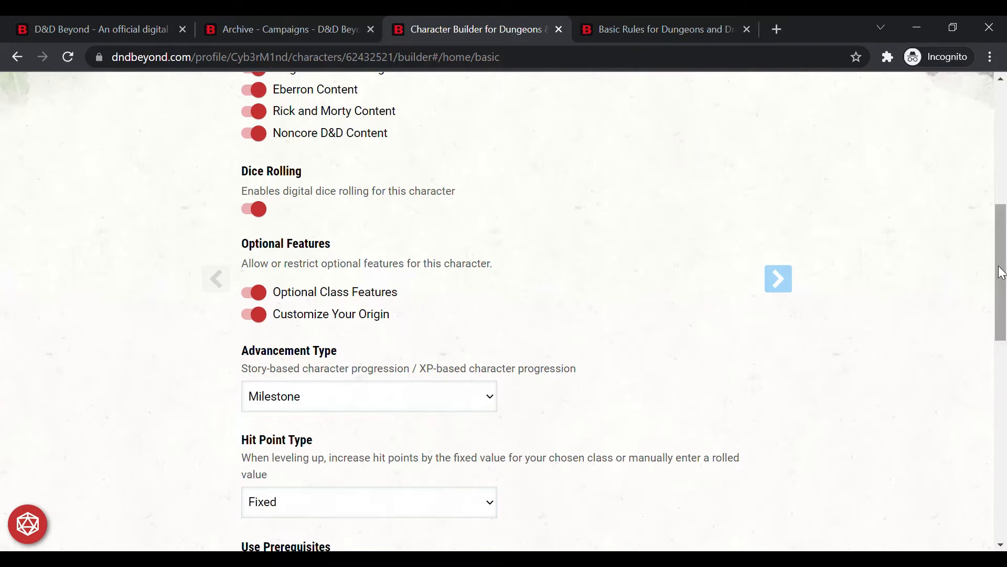
left_click_drag(1002, 273, 1003, 227)
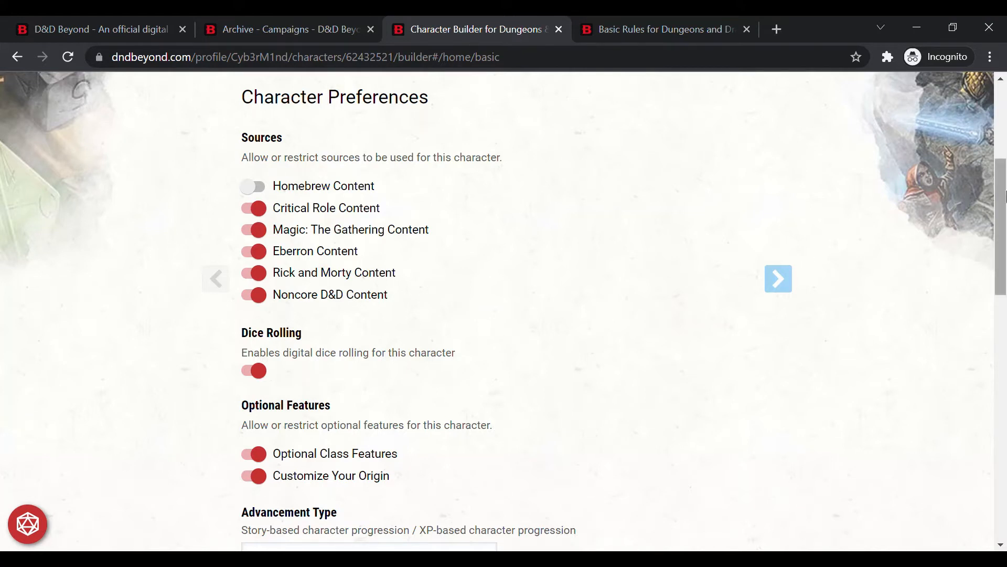
left_click_drag(1003, 194, 1005, 282)
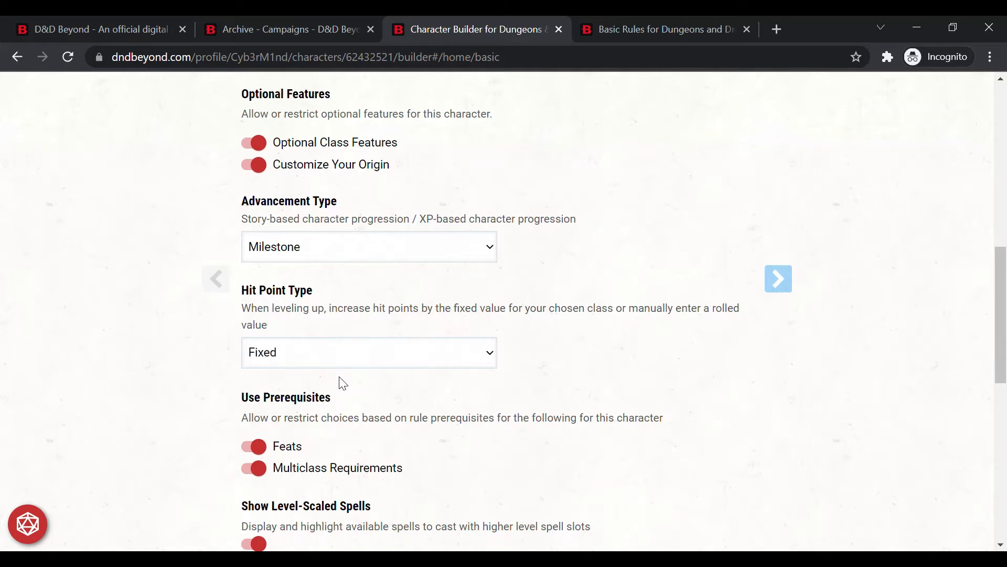
left_click(305, 387)
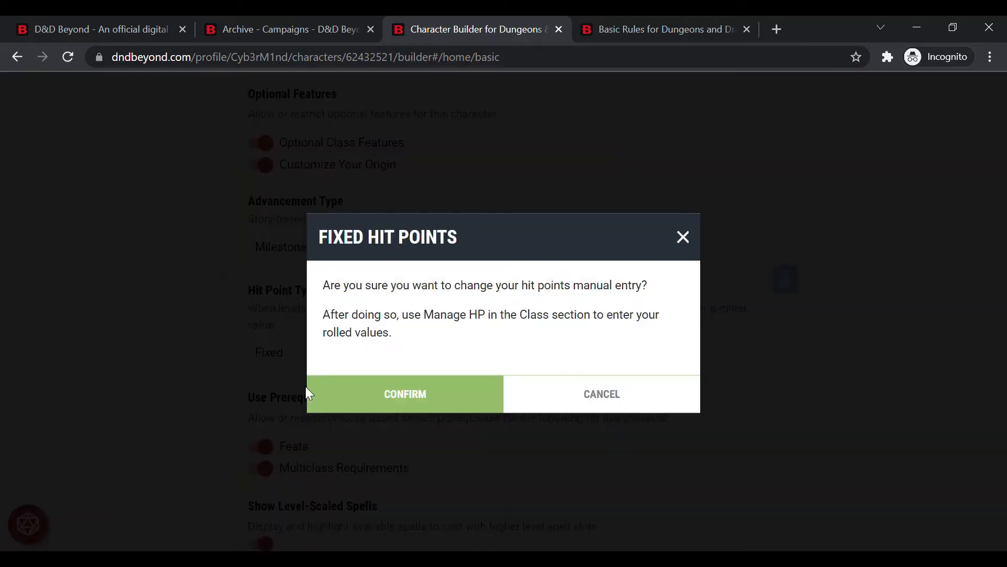
left_click(371, 408)
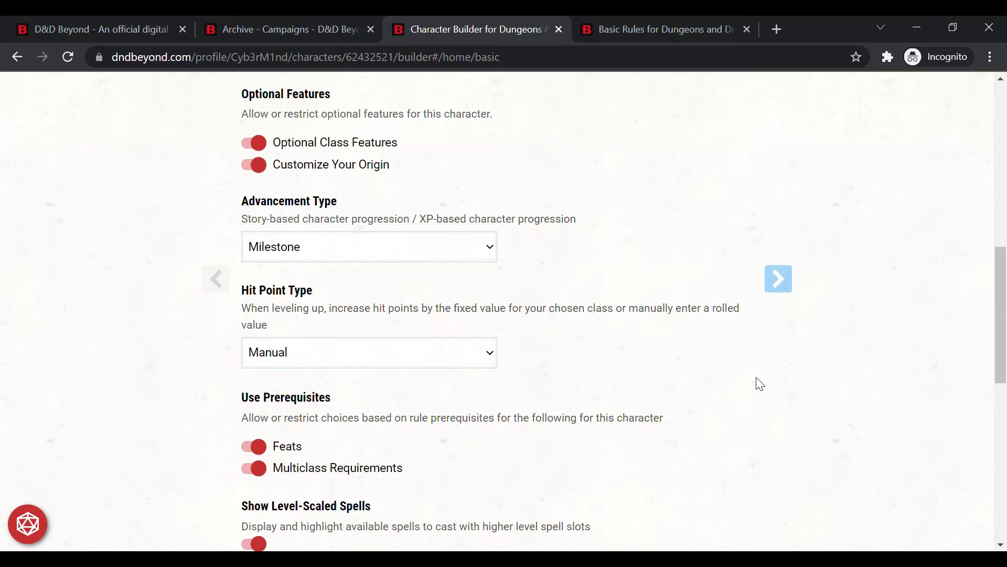
Look over the remaining character preferences, from Use Prerequisites and Encumbrance Type down to Character Privacy
scroll(1004, 314, "down", 1)
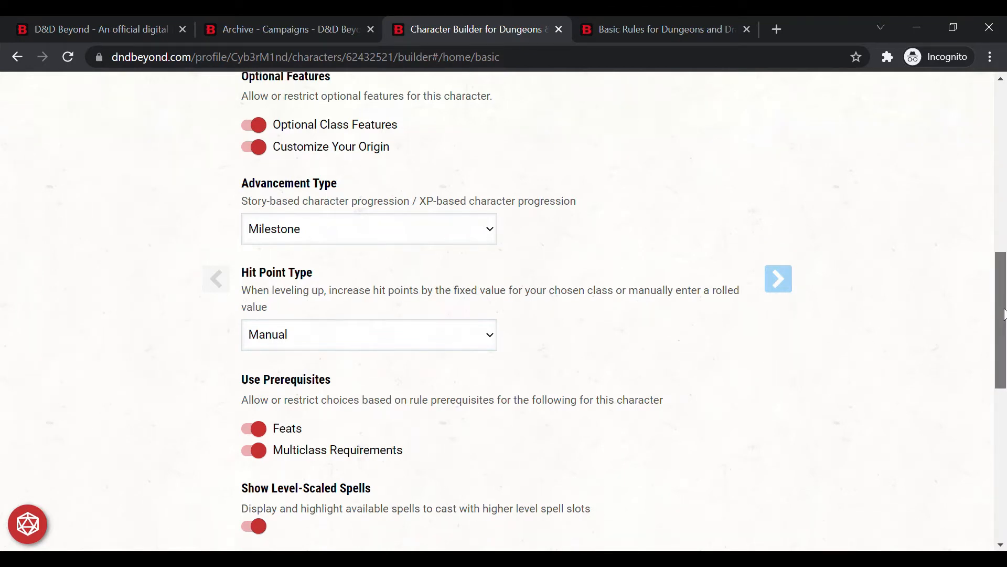
left_click_drag(1005, 313, 1006, 357)
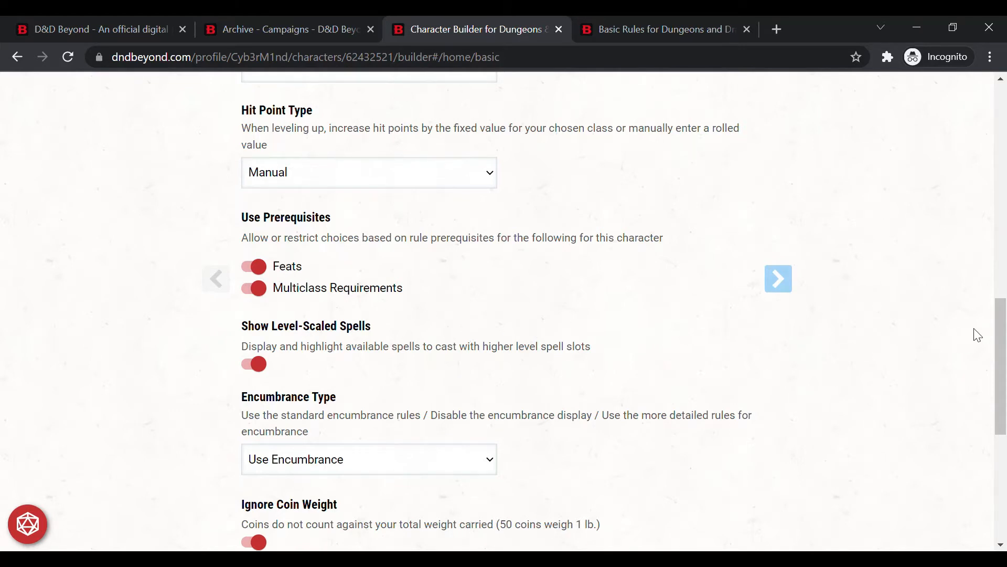
left_click_drag(997, 318, 999, 361)
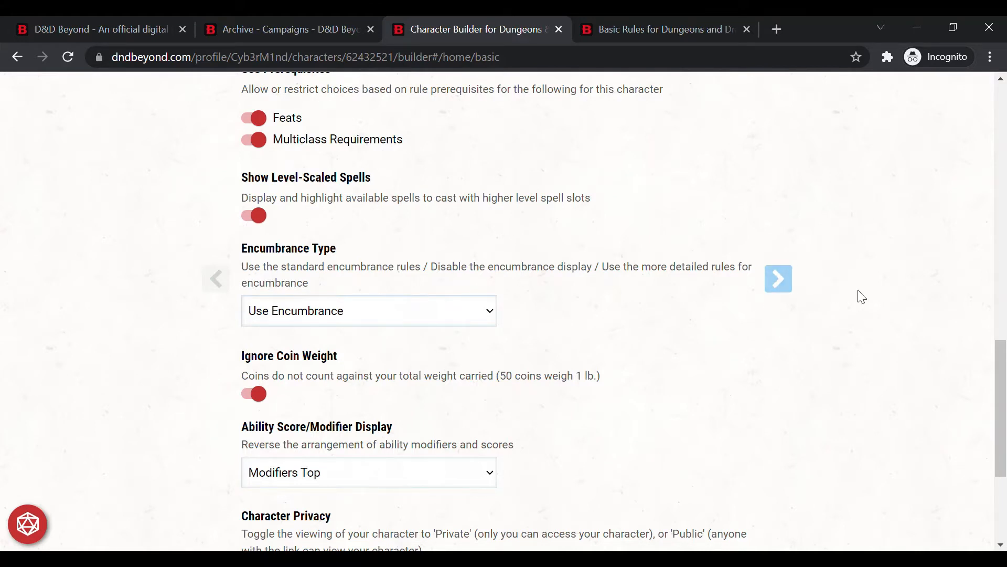
scroll(861, 296, "down", 2)
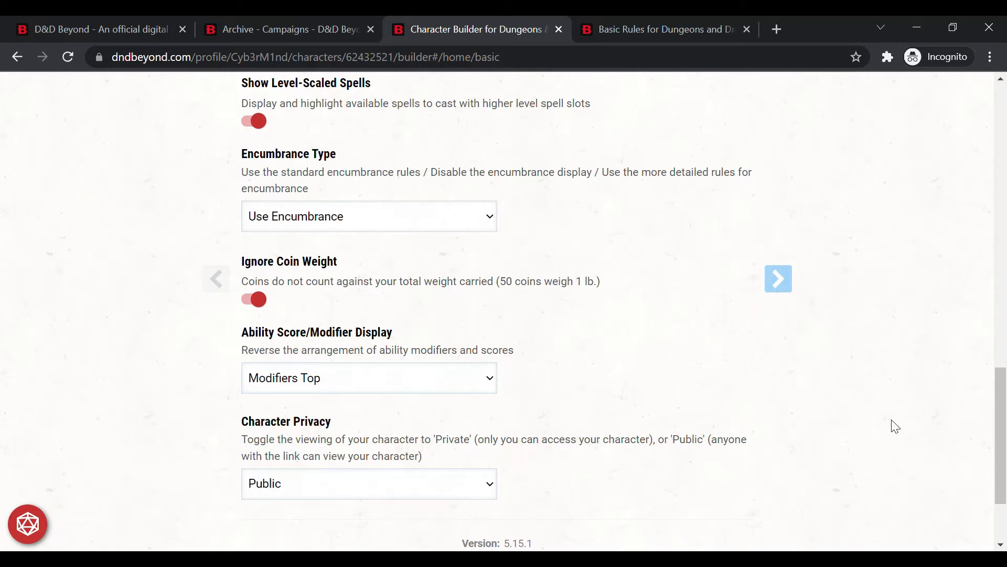
scroll(896, 426, "up", 15)
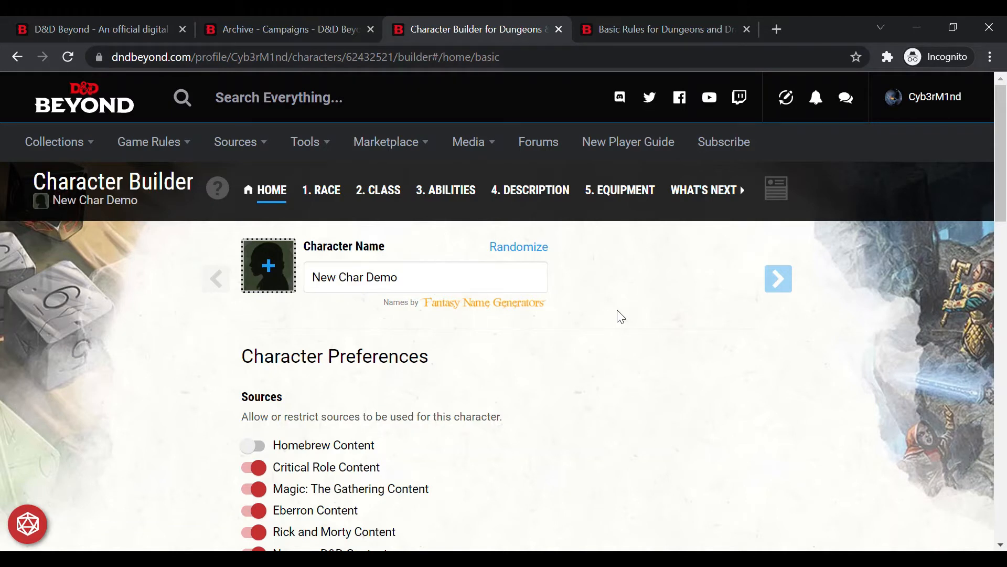
Go to the Race section of the builder and open the Custom Lineage race for review
left_click(337, 196)
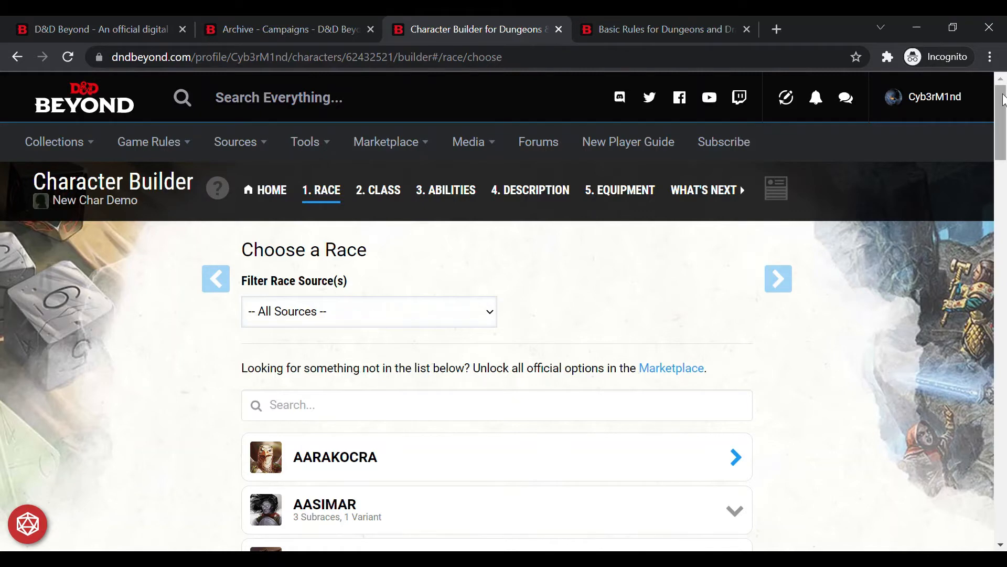
left_click_drag(1005, 99, 992, 157)
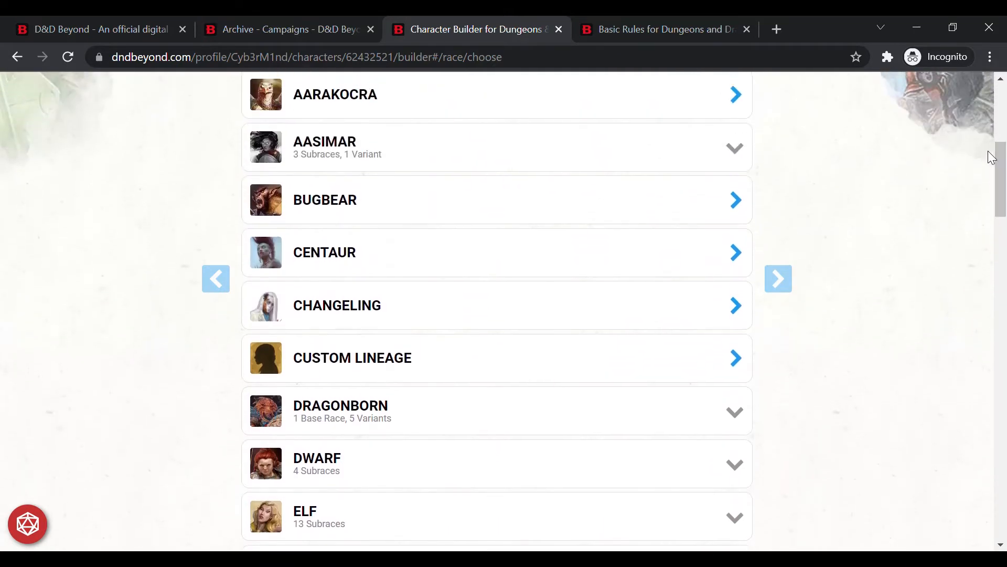
left_click(604, 368)
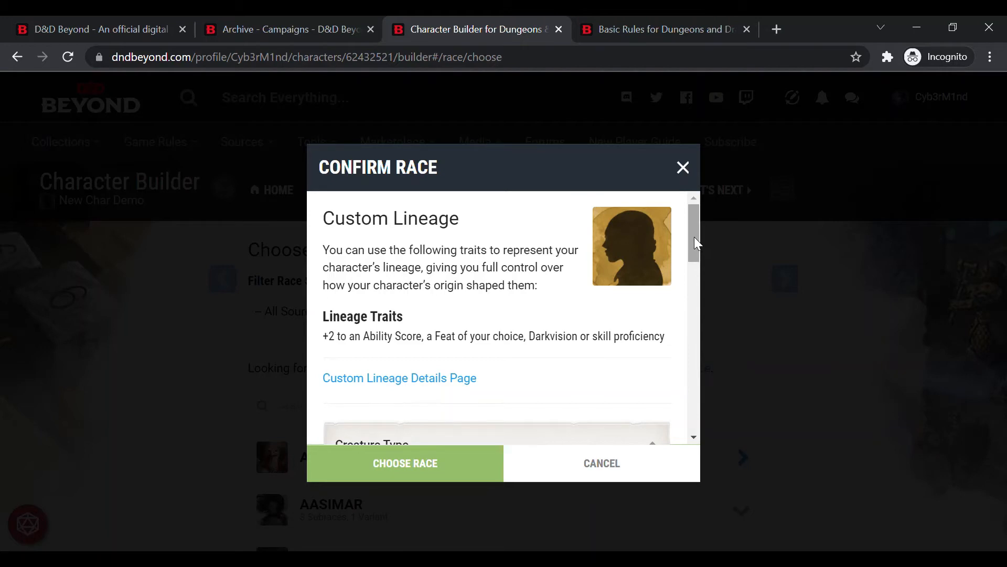
Read the Custom Lineage traits, from Creature Type through Languages, and cancel without choosing the race
left_click_drag(694, 237, 703, 253)
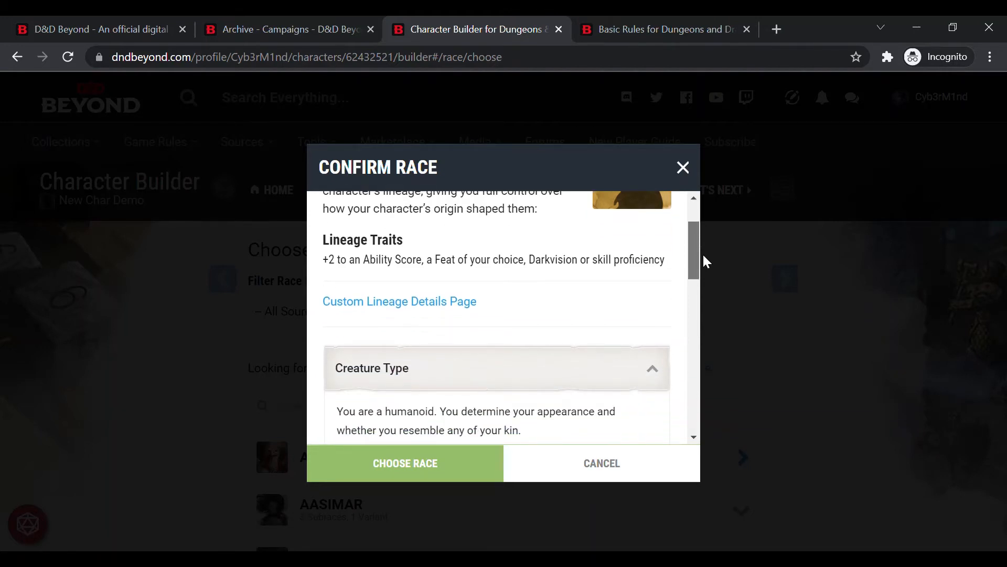
scroll(703, 256, "down", 2)
scroll(715, 283, "down", 3)
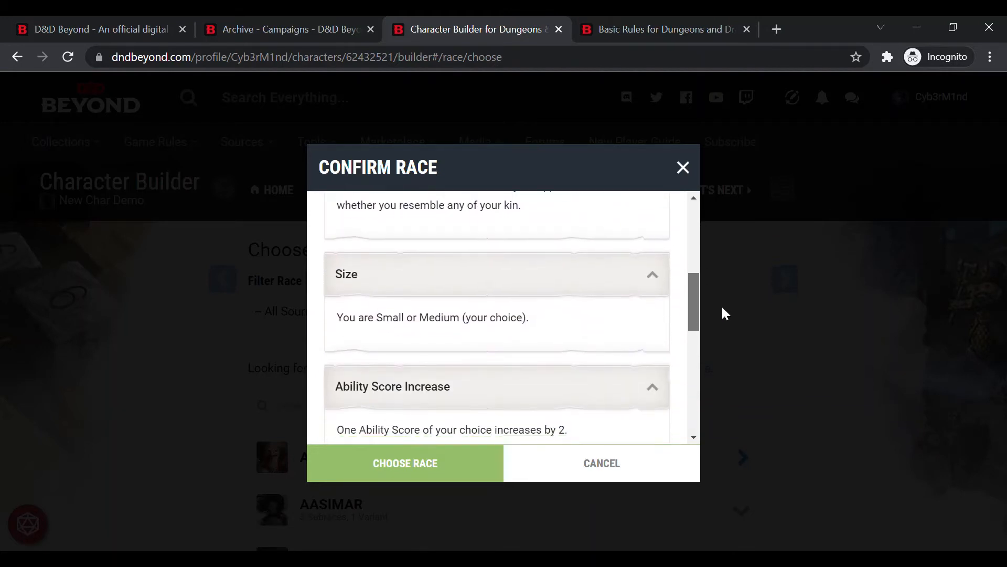
scroll(727, 323, "down", 2)
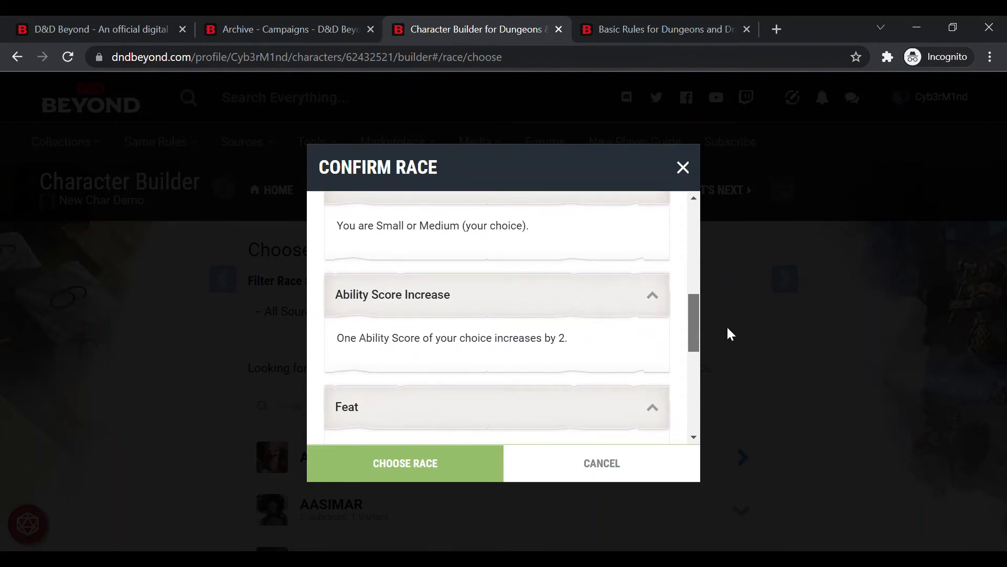
scroll(730, 336, "down", 4)
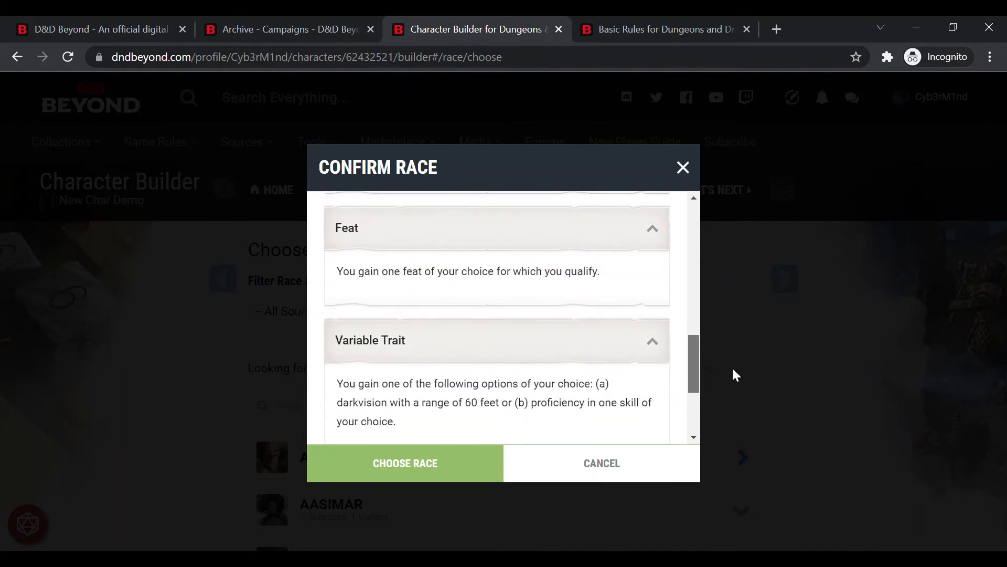
scroll(734, 374, "down", 2)
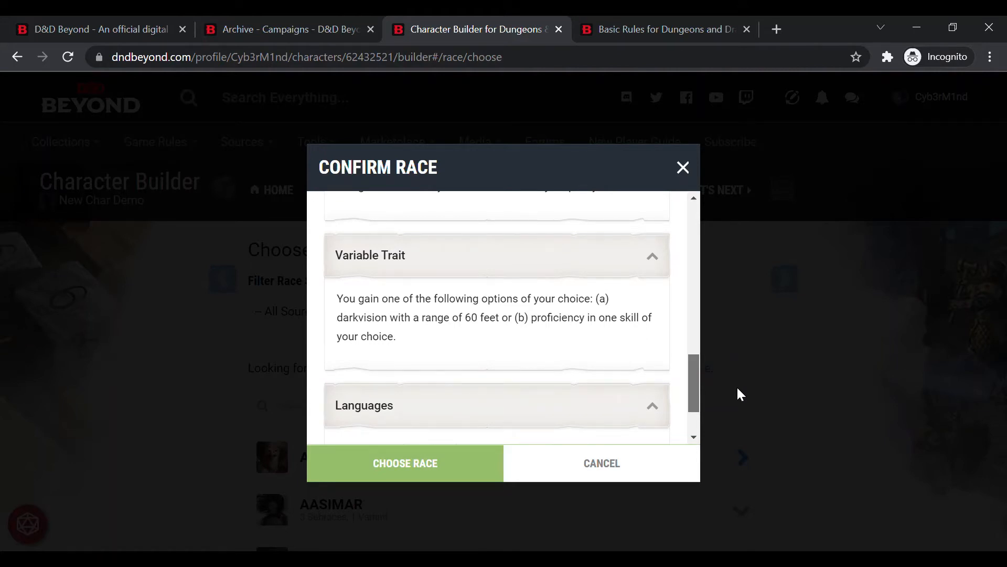
scroll(731, 396, "down", 2)
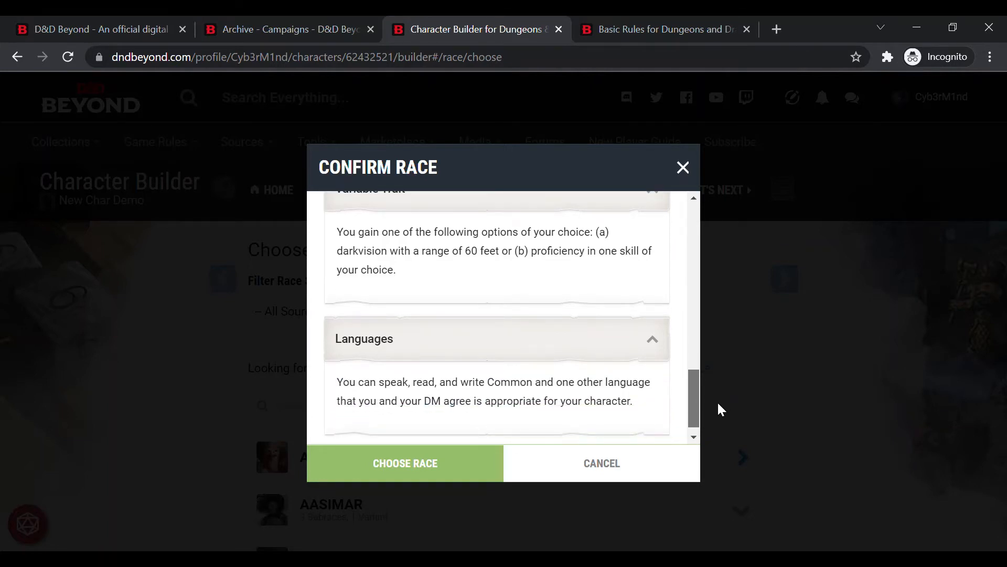
scroll(717, 401, "up", 5)
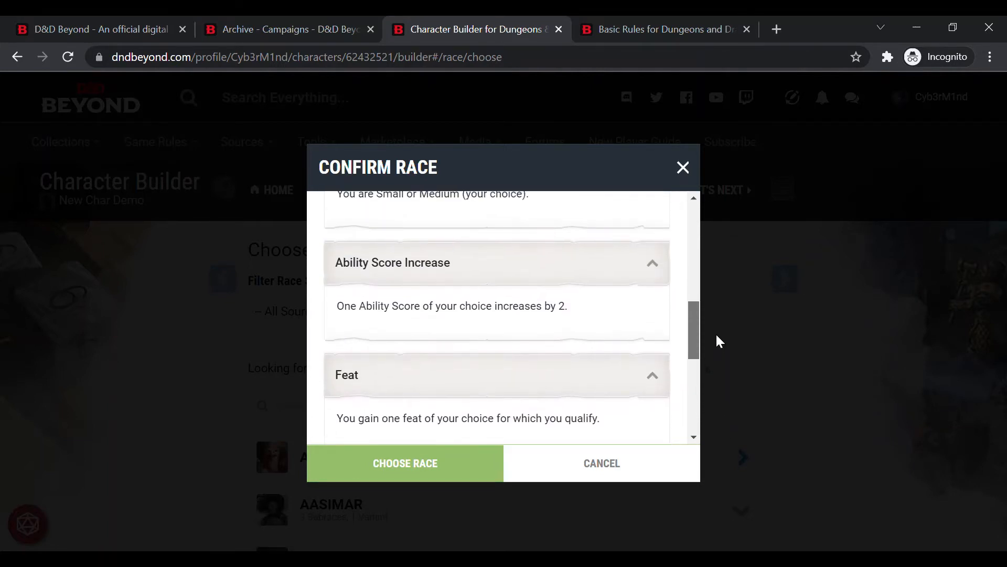
scroll(718, 340, "up", 2)
scroll(716, 331, "down", 2)
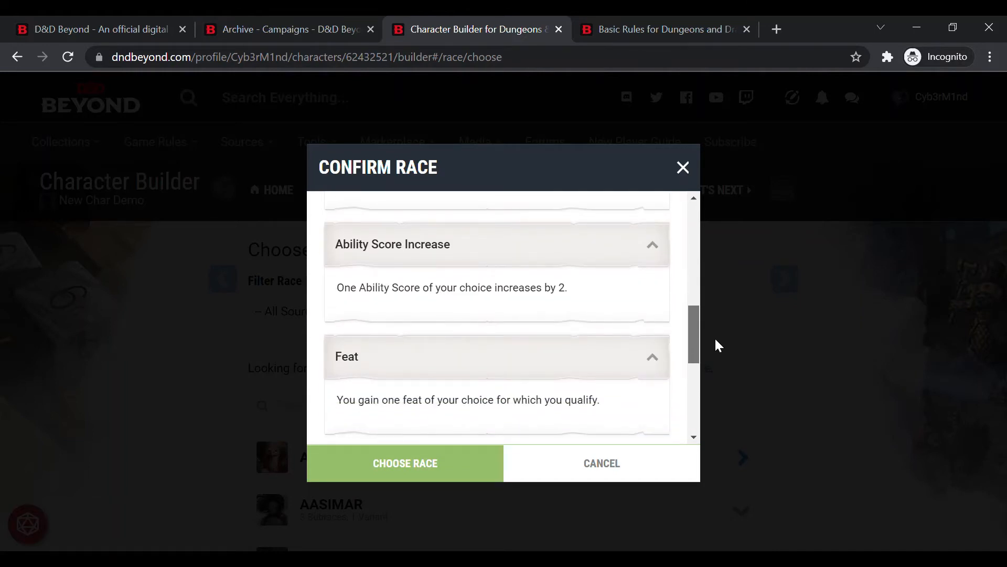
scroll(717, 345, "down", 1)
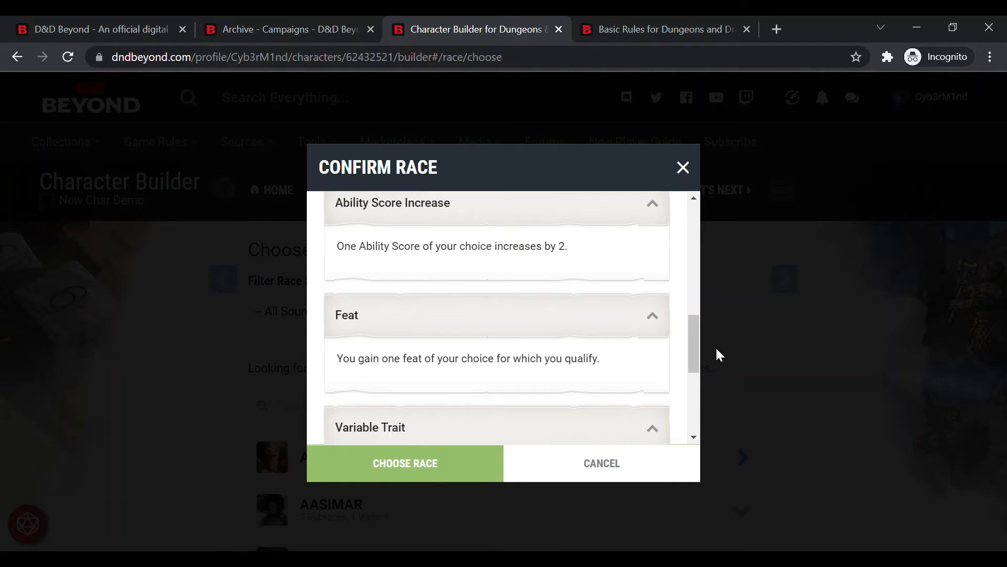
left_click(603, 465)
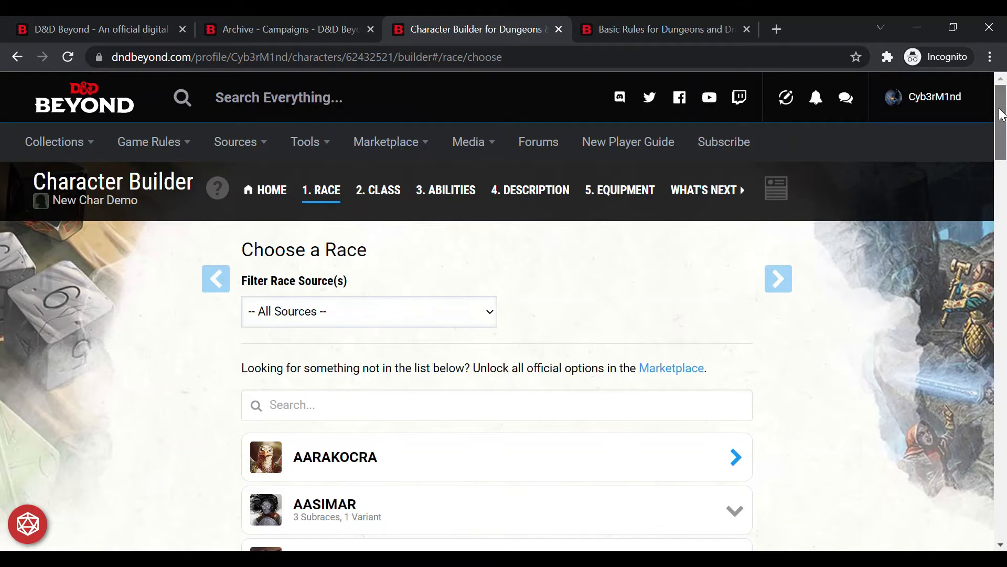
Find the Dwarf subraces in the race list and choose Mark of Warding Dwarf as the character's race
left_click_drag(1002, 114, 1006, 179)
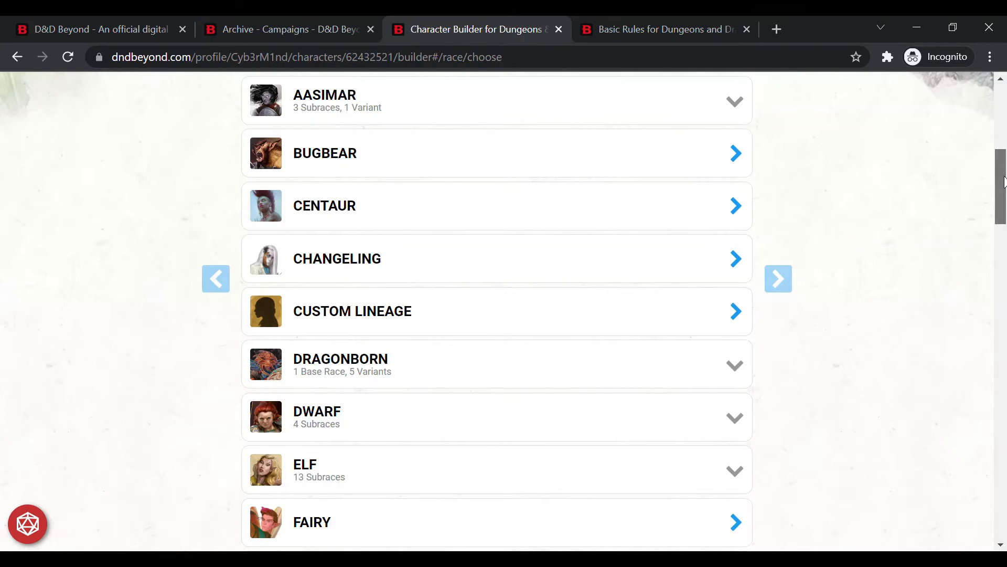
left_click_drag(1003, 181, 1004, 215)
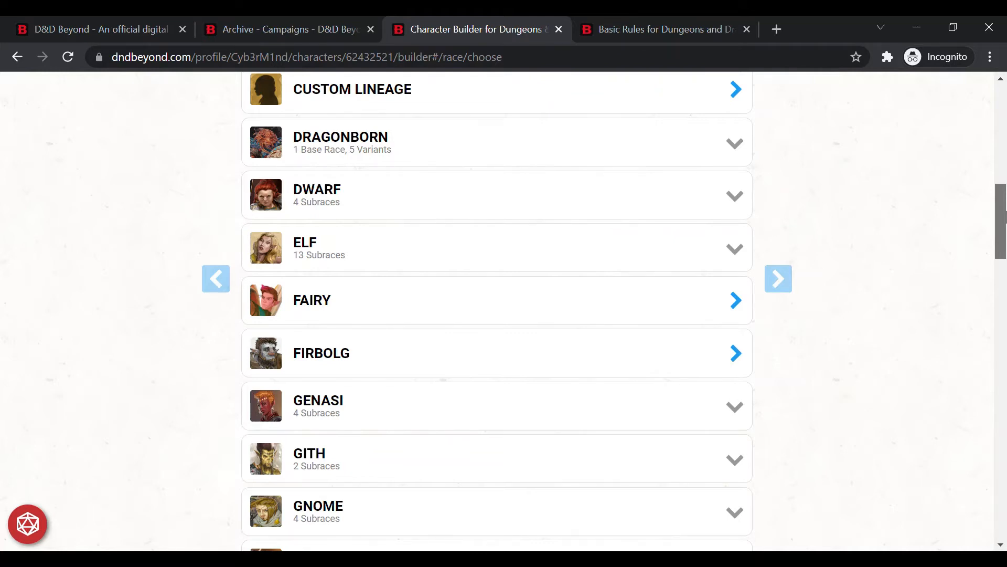
left_click_drag(1005, 212, 1004, 225)
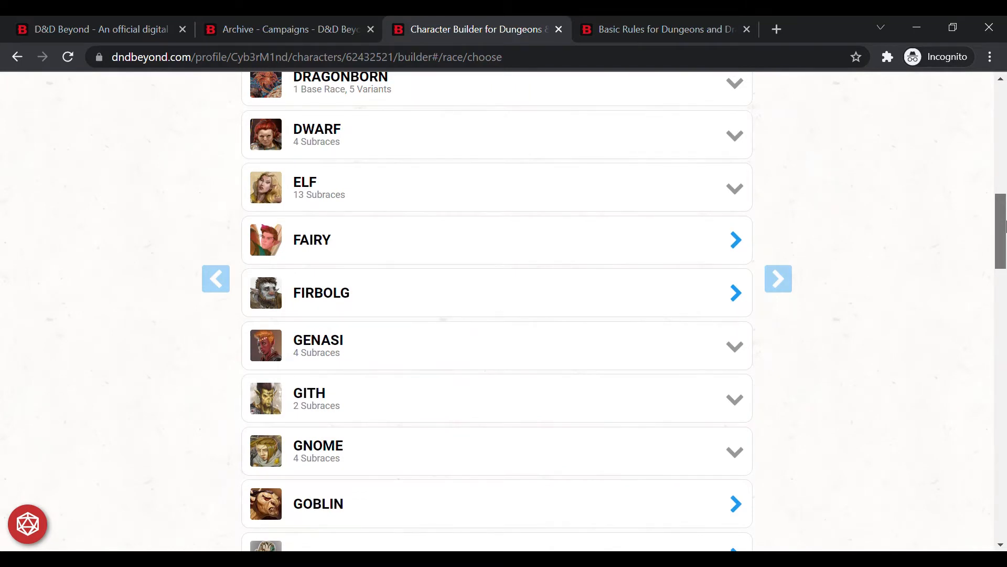
left_click_drag(1005, 226, 1005, 225)
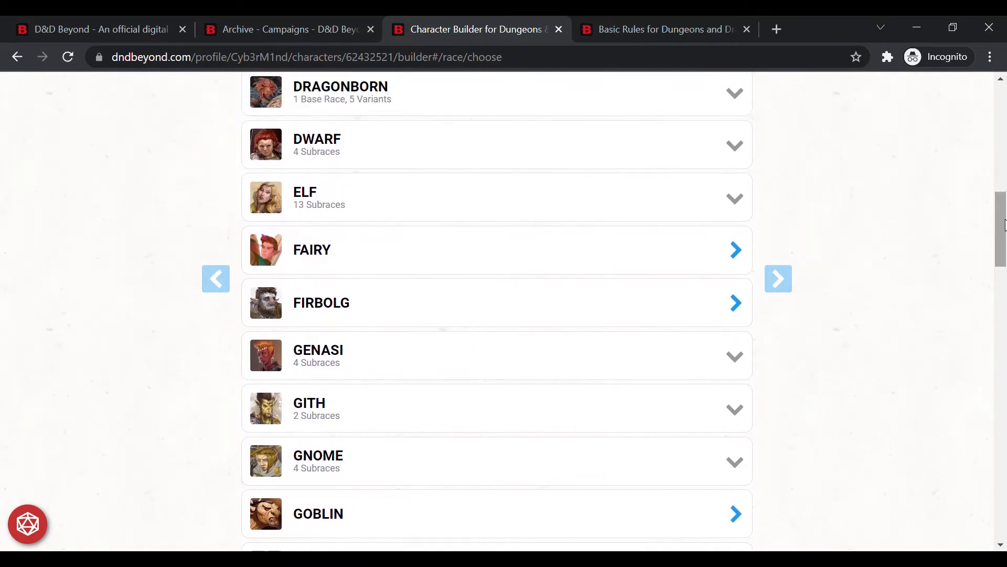
left_click(704, 161)
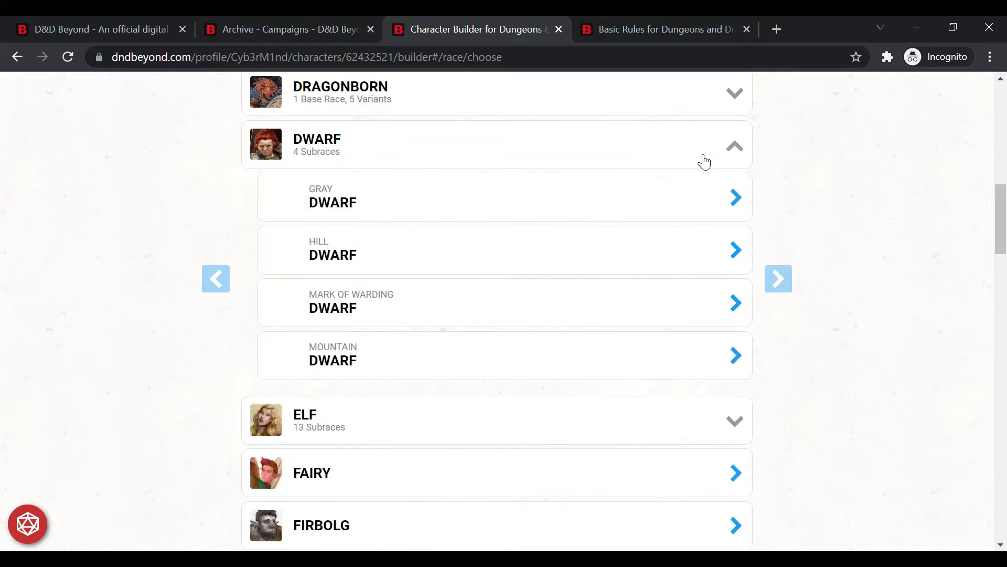
left_click(404, 313)
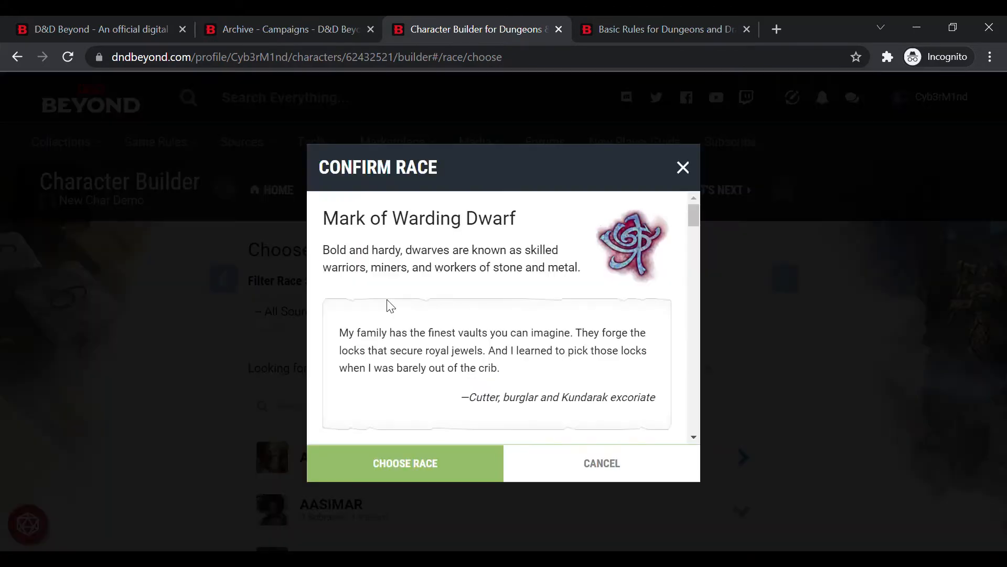
left_click(418, 479)
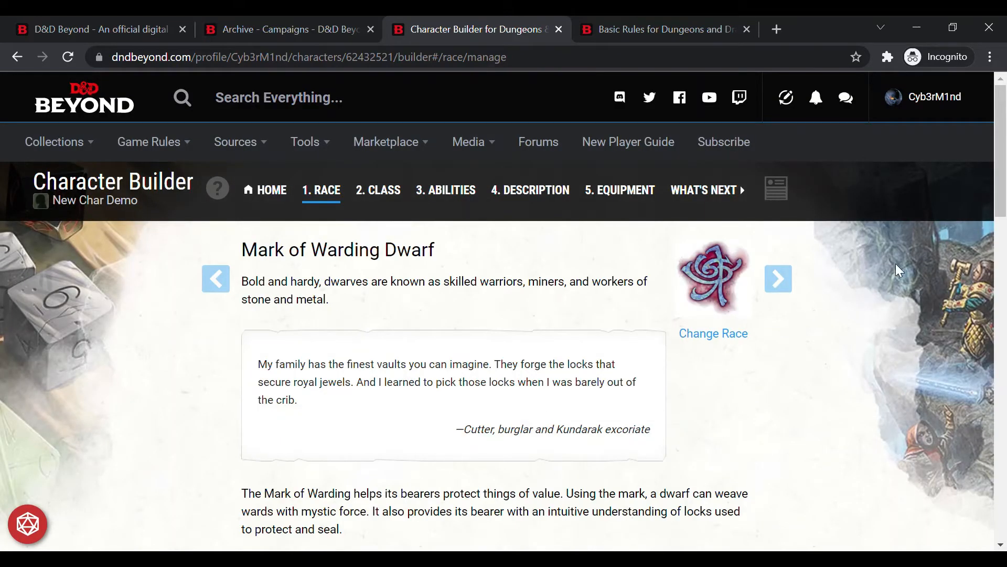
Review the racial traits Tool Proficiency, Dwarven Combat Training, Wards and Seals, and Warder's Intuition
left_click_drag(1003, 122, 1006, 377)
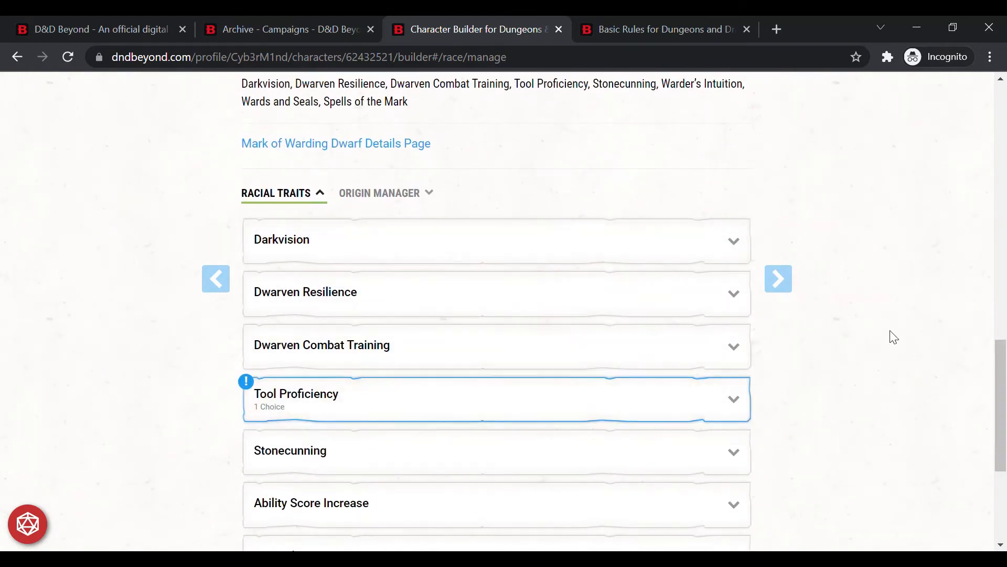
left_click_drag(1001, 359, 1000, 391)
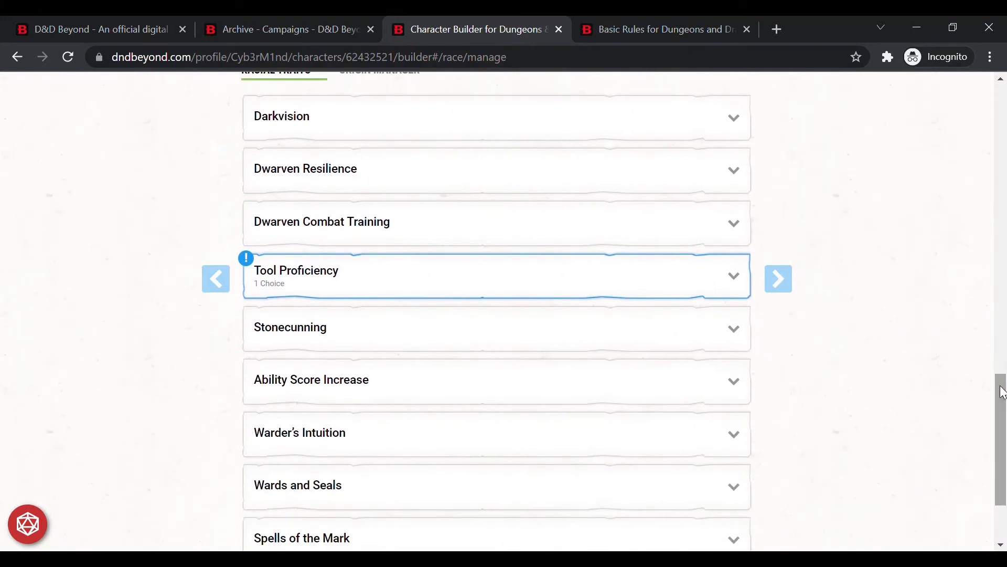
left_click(593, 280)
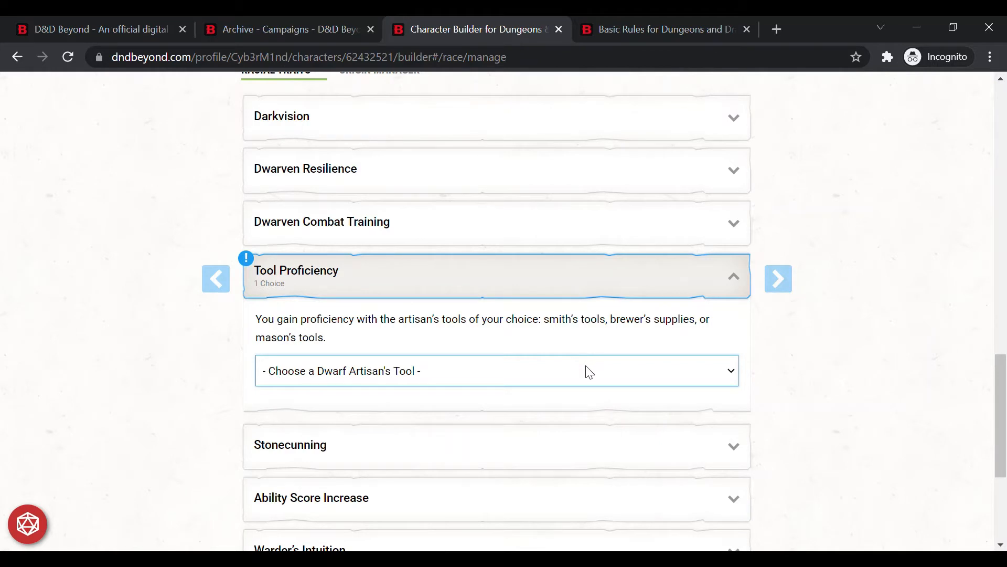
left_click(603, 280)
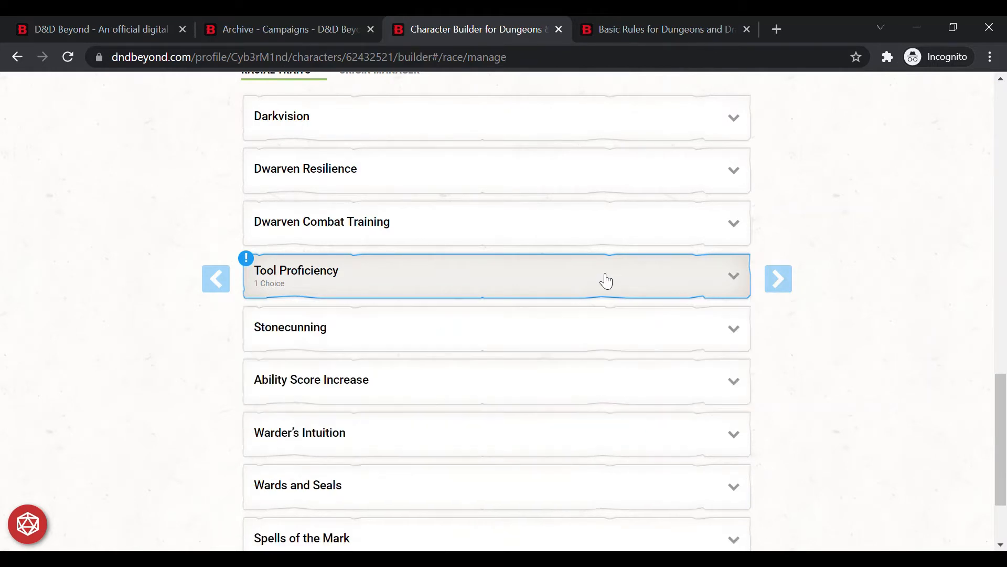
left_click(633, 222)
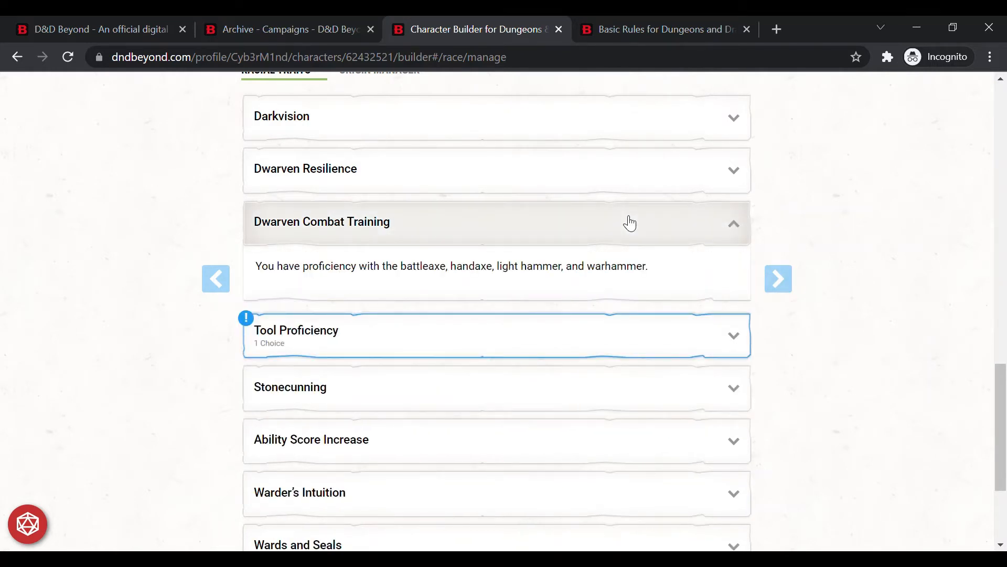
left_click(630, 224)
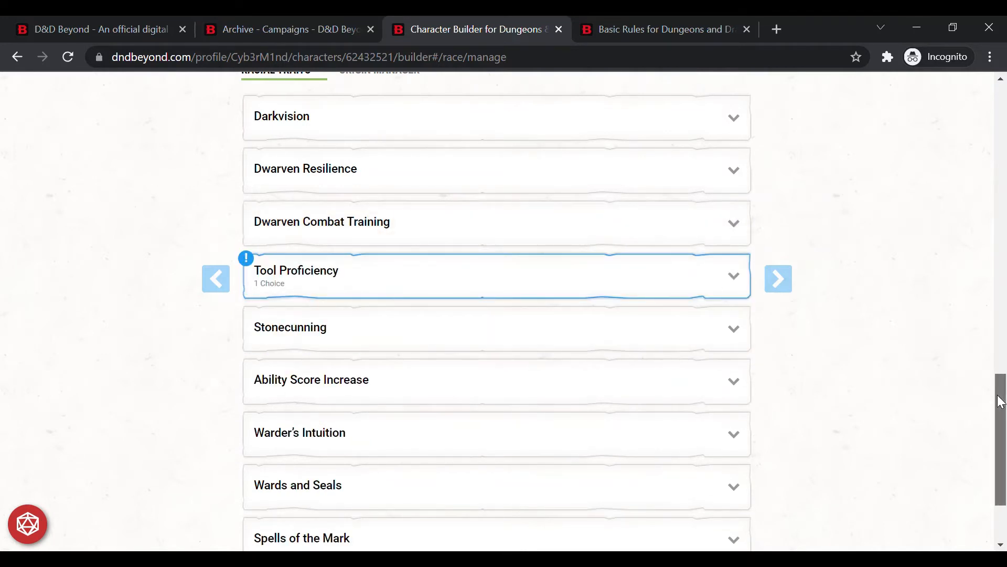
left_click_drag(1001, 400, 1001, 434)
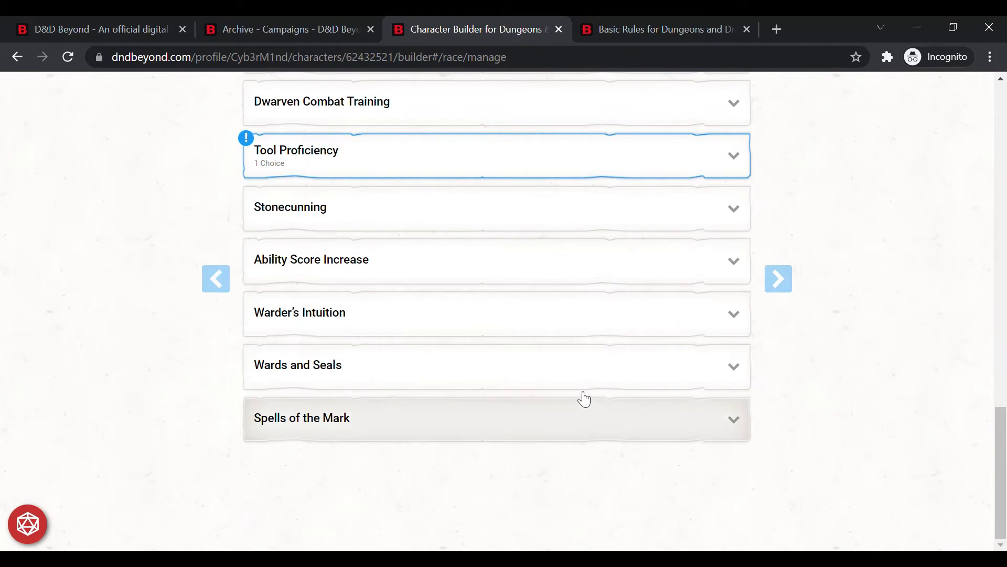
left_click(521, 377)
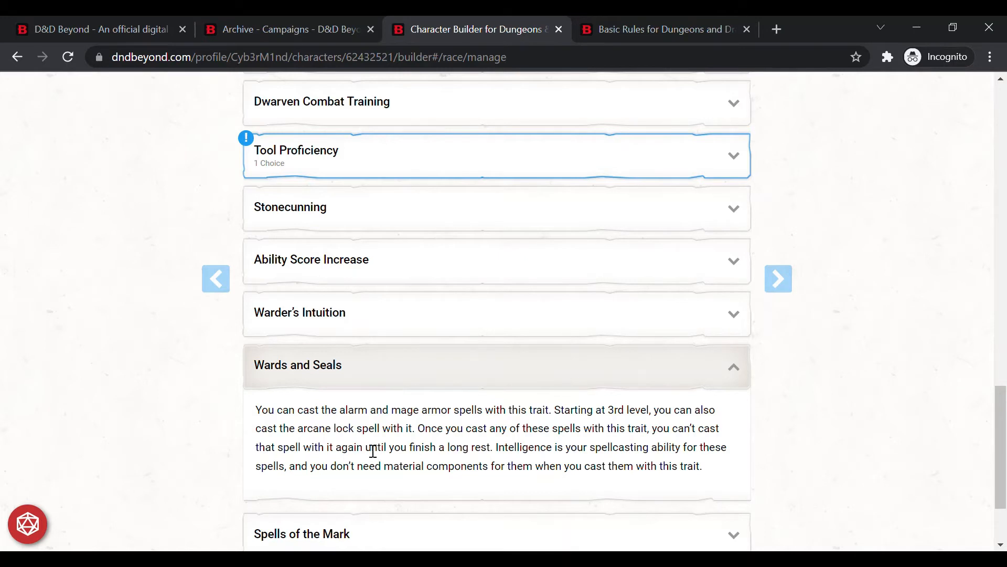
left_click(583, 374)
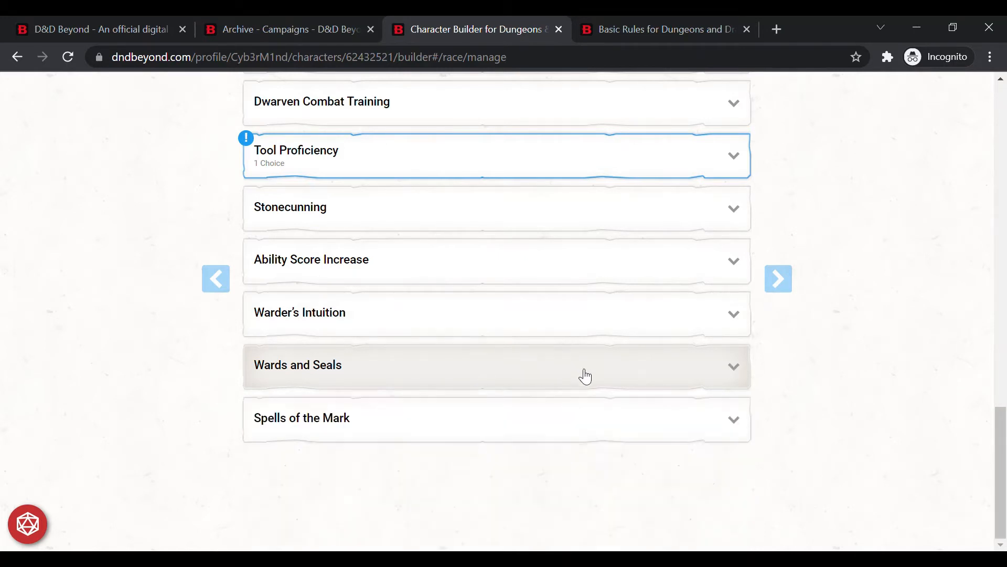
left_click(534, 316)
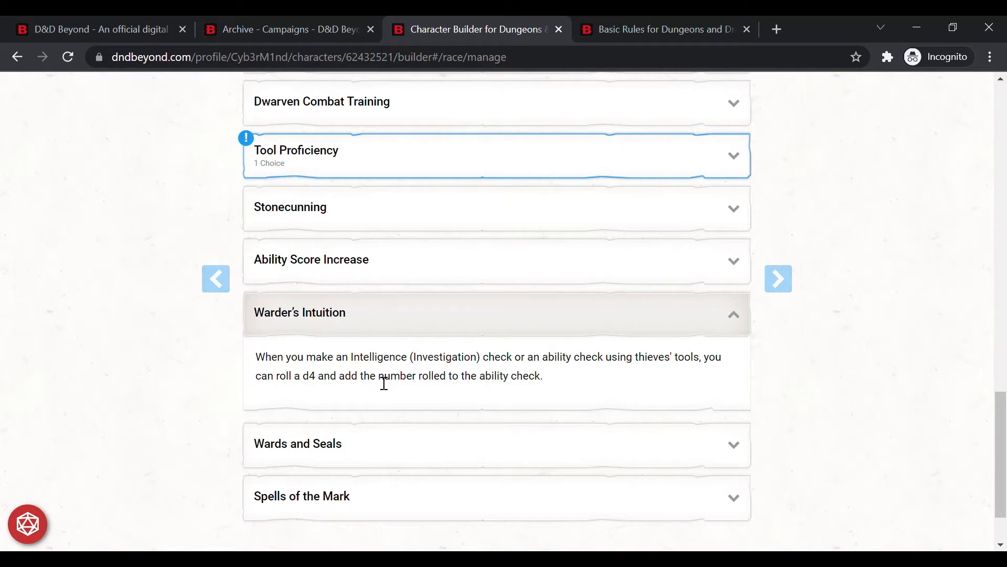
left_click(650, 329)
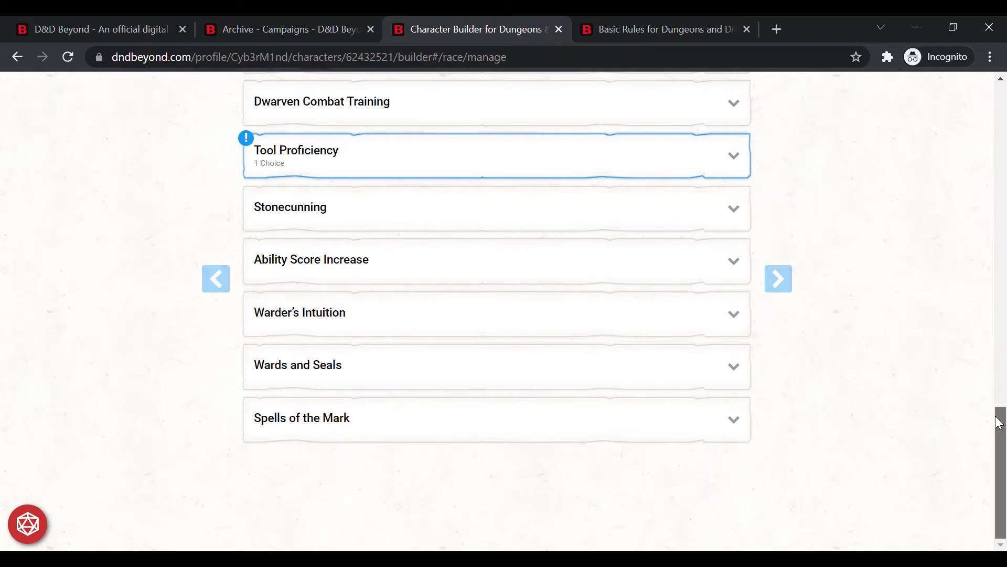
Choose Smith's Tools as the artisan's tool for the Tool Proficiency trait
left_click_drag(998, 422, 999, 383)
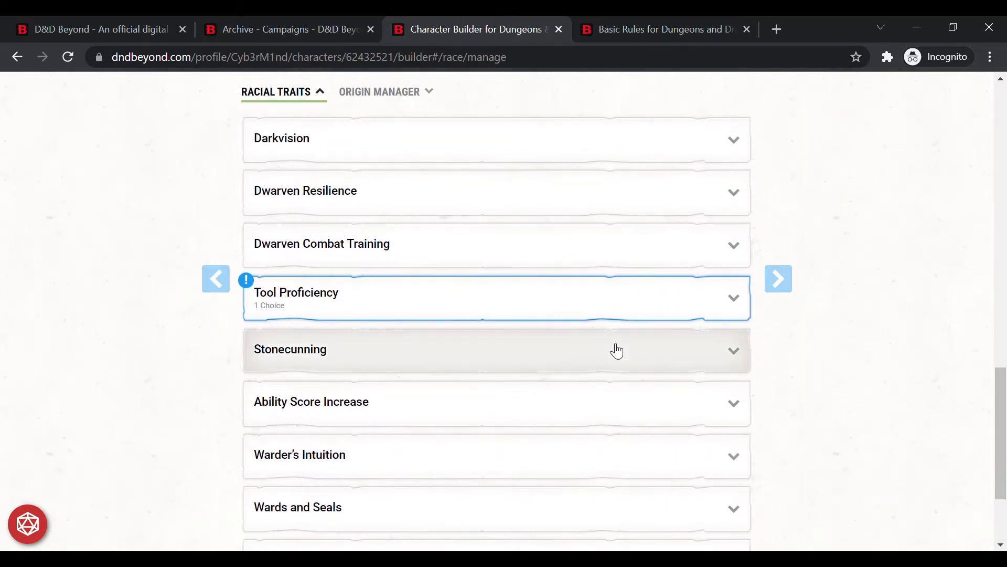
left_click(549, 308)
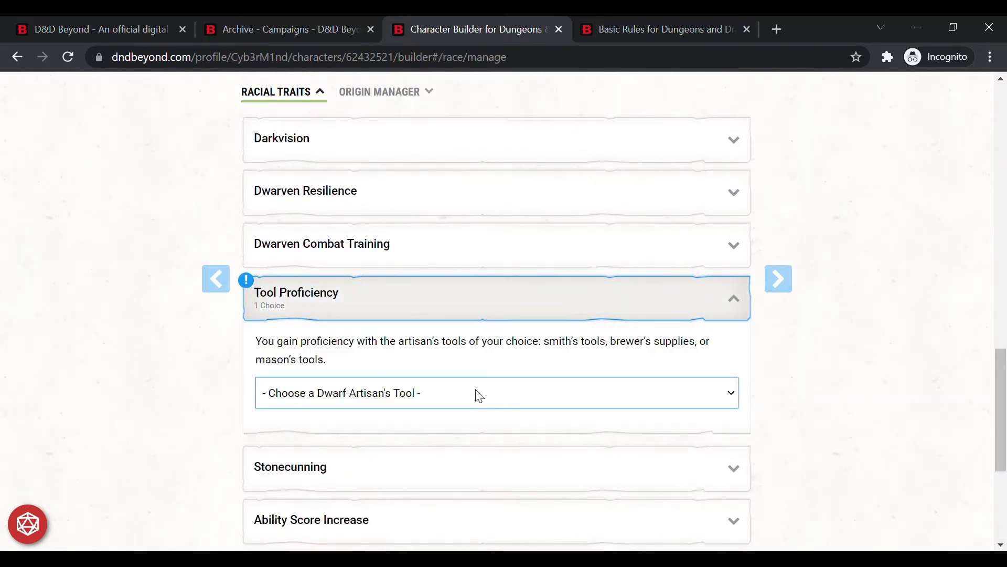
left_click(369, 462)
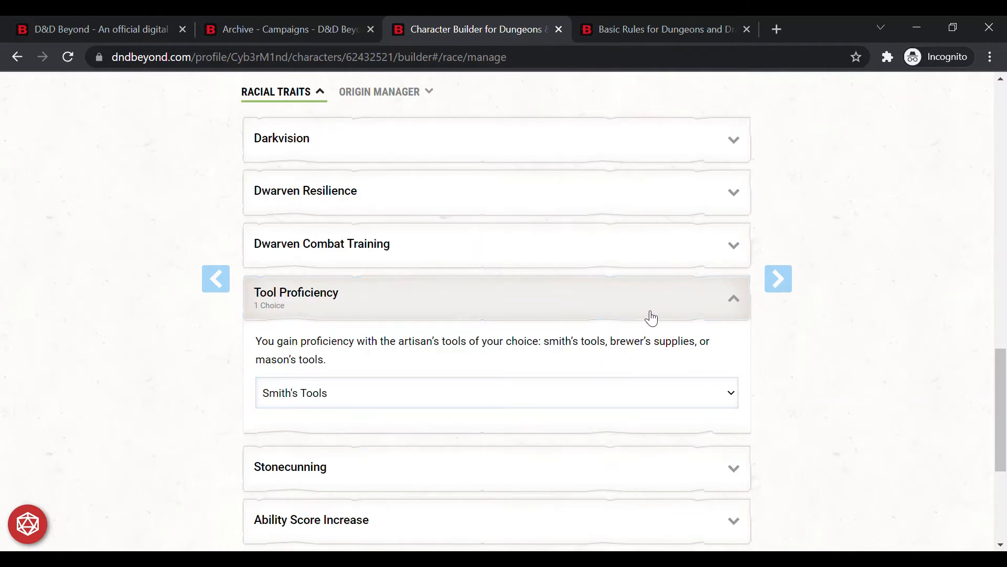
left_click(651, 317)
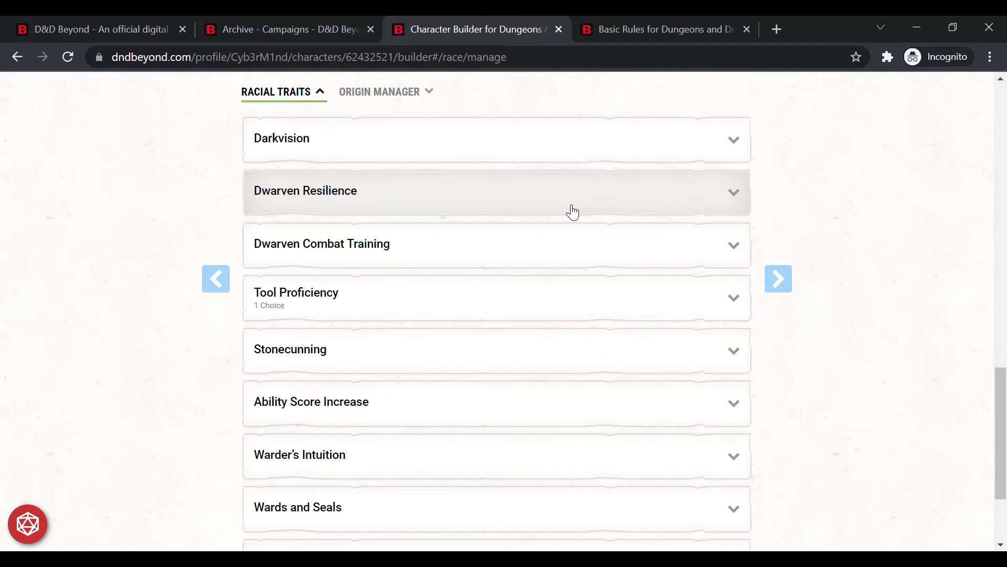
Enable the origin replacements for the +2 Constitution increase and for the Dwarven Combat Training proficiencies after checking that training trait
left_click(564, 259)
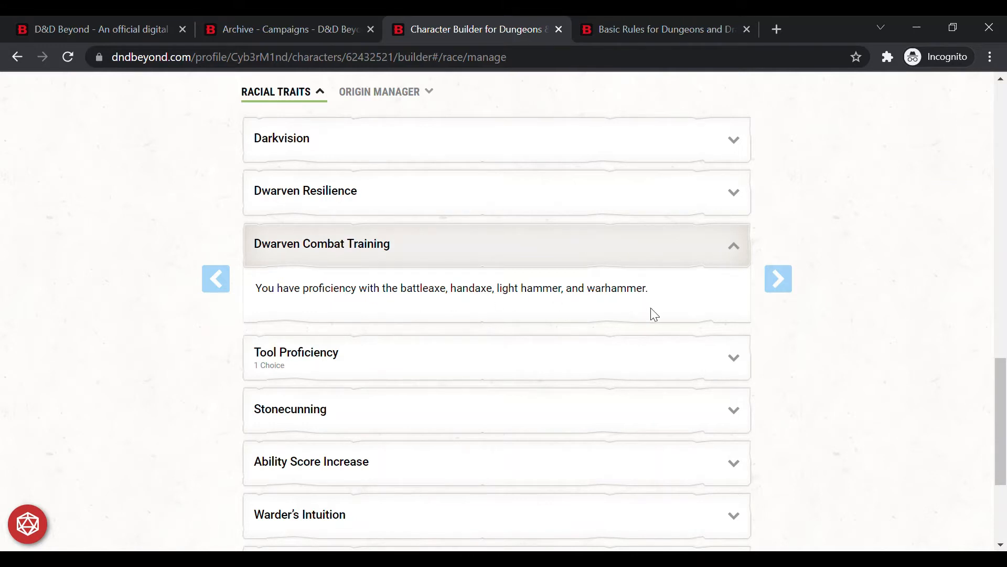
left_click(675, 261)
left_click(400, 98)
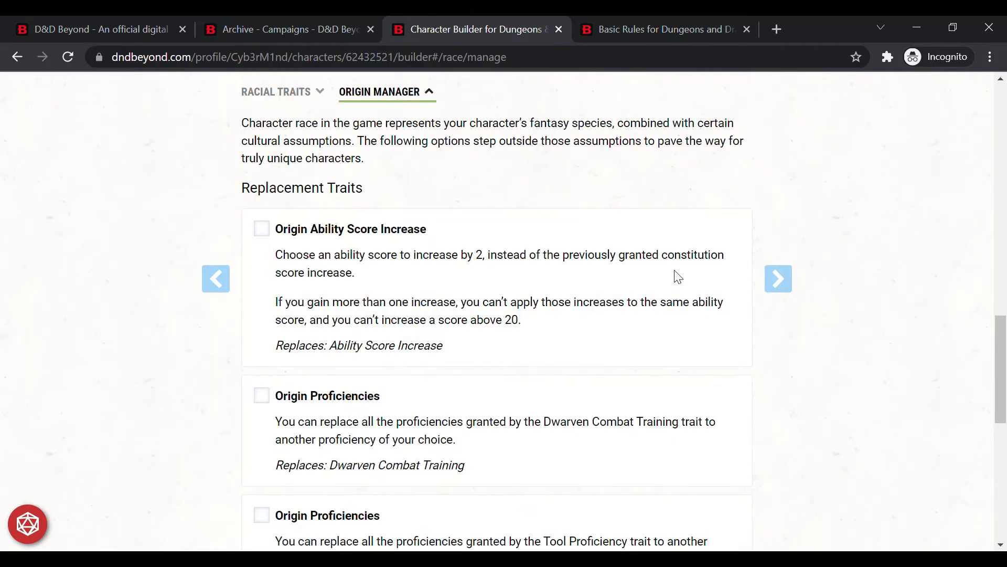
left_click(262, 230)
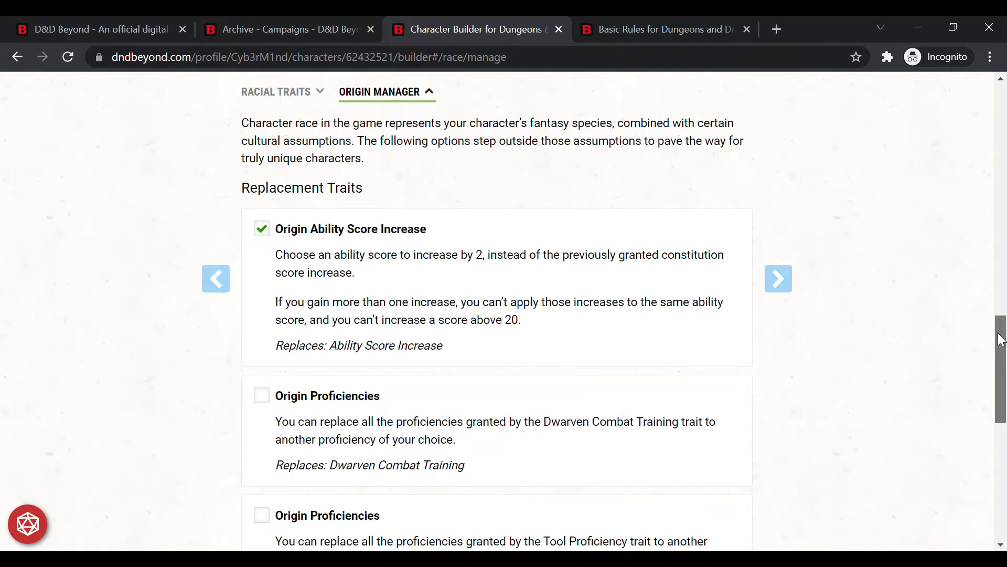
left_click_drag(1000, 344, 1001, 367)
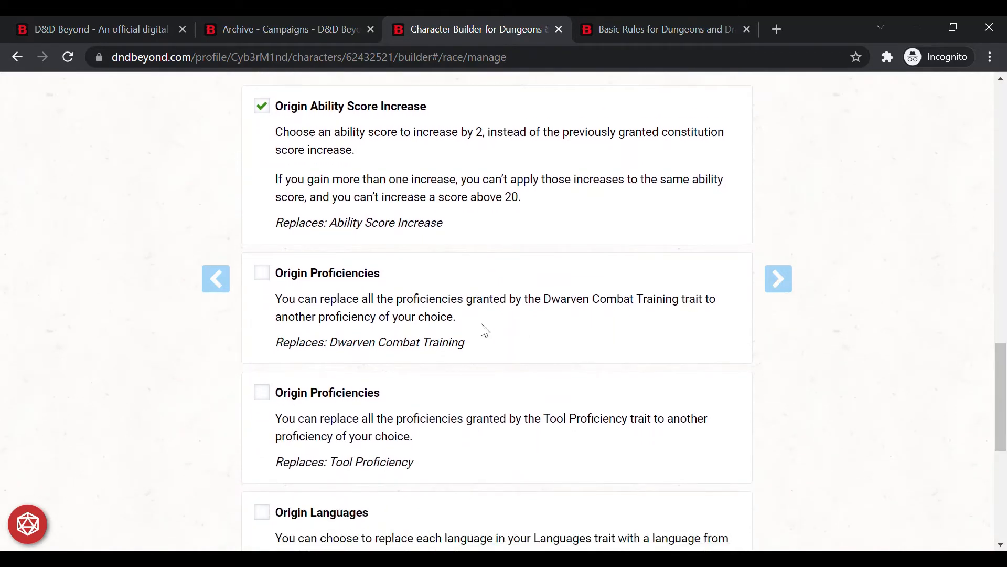
left_click(262, 273)
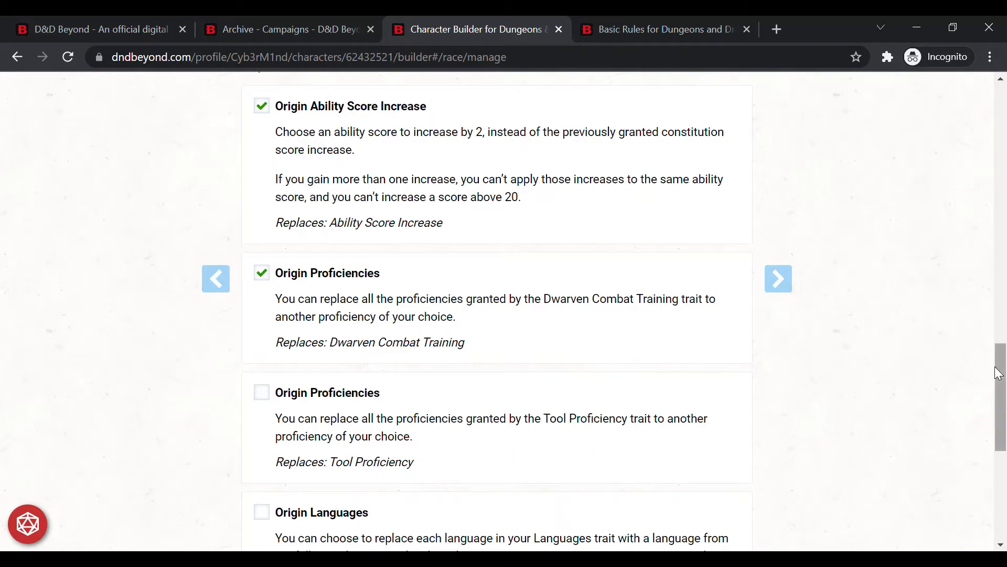
Return to the racial traits and assign the +2 Origin Ability Score Increase to the Dexterity Score
left_click_drag(1001, 373, 1002, 424)
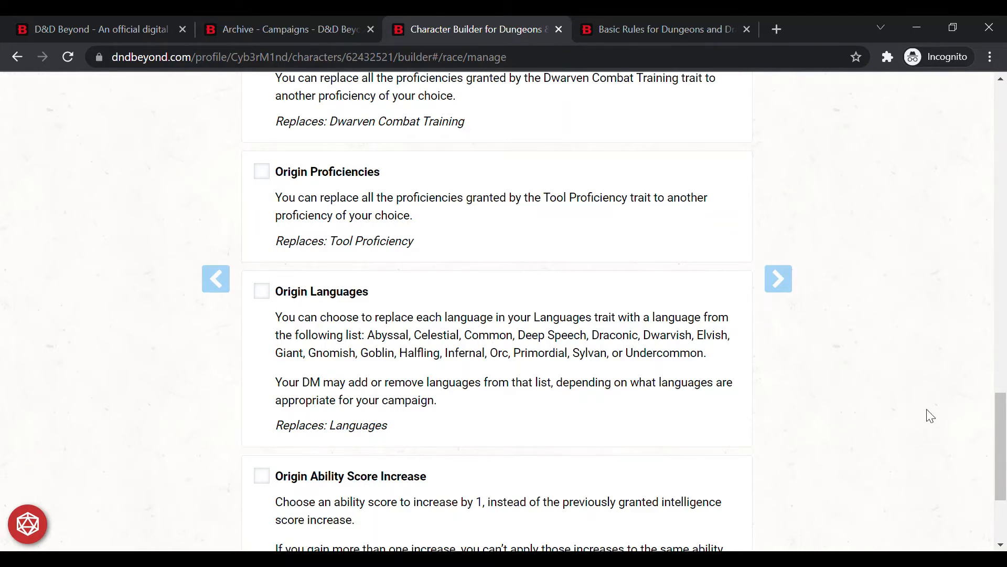
left_click_drag(1005, 425, 1005, 462)
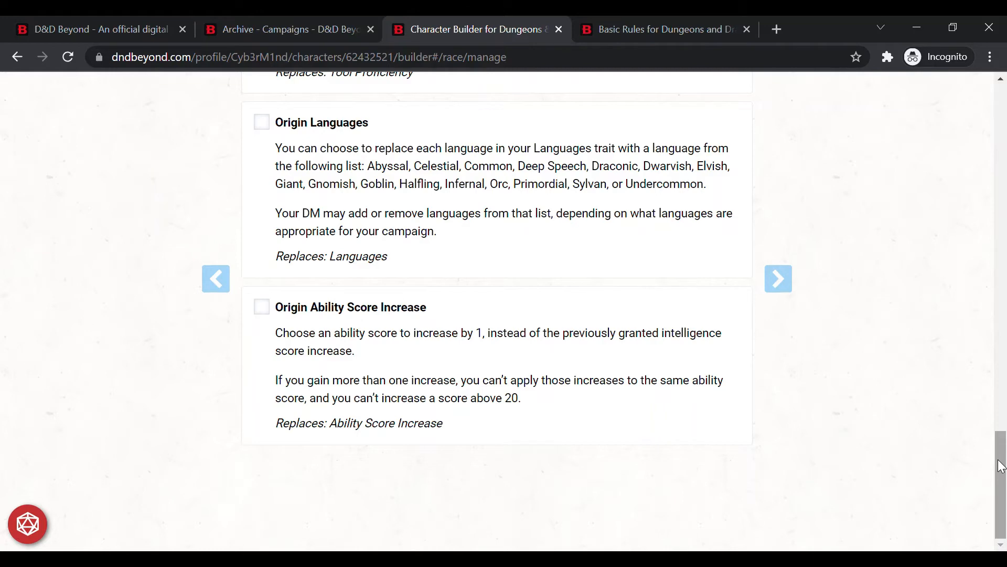
left_click_drag(1001, 466, 1003, 321)
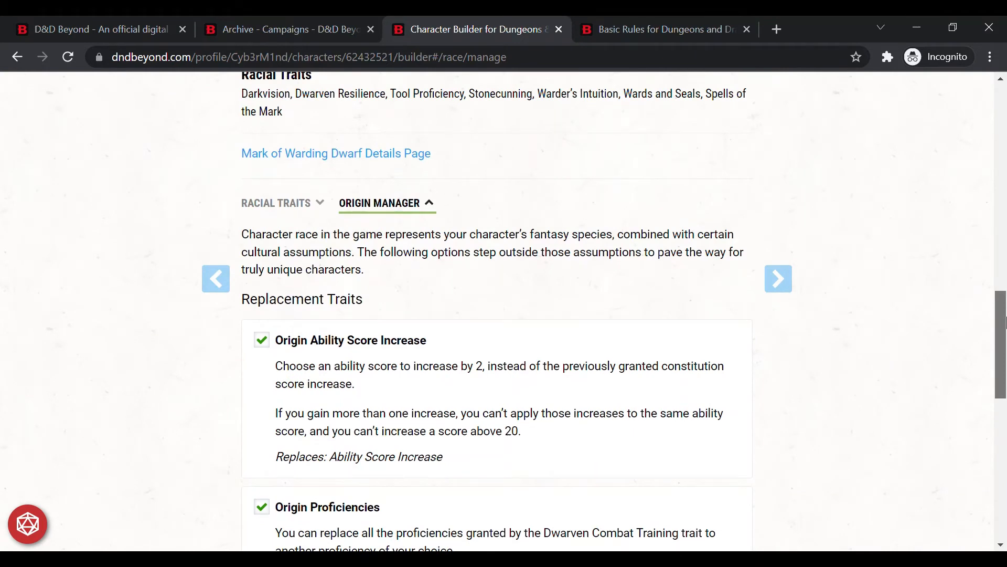
left_click_drag(1003, 321, 1004, 298)
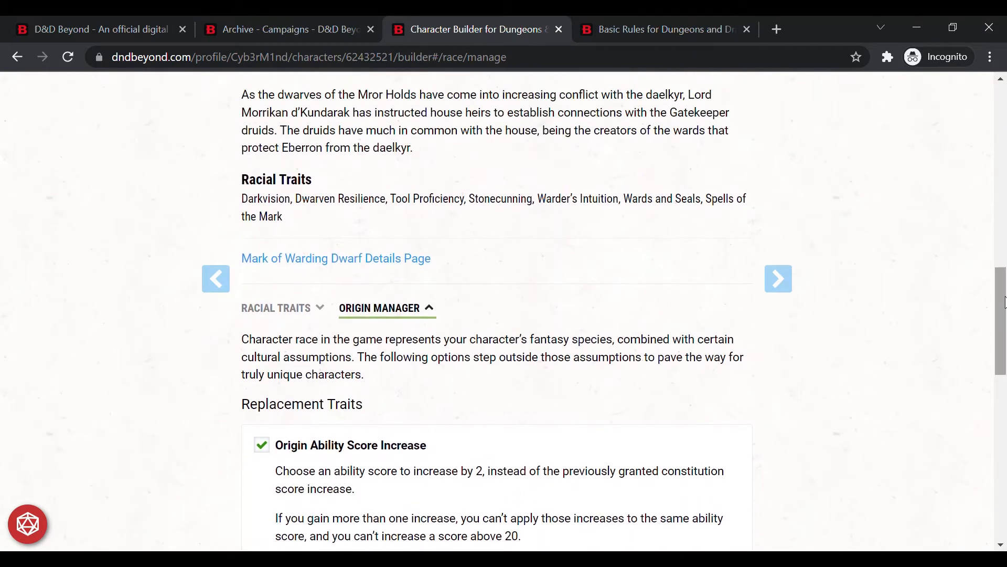
left_click(286, 309)
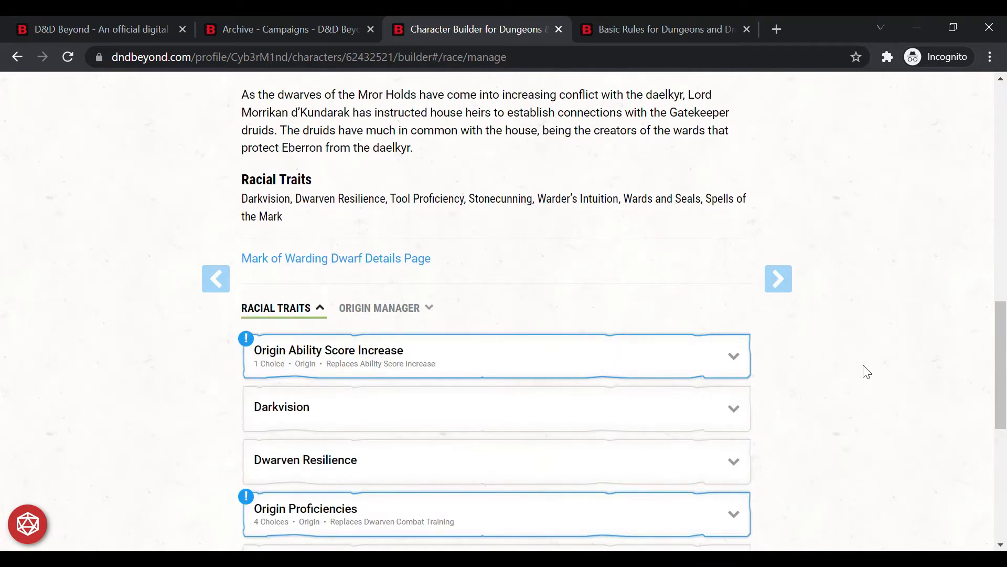
left_click(617, 367)
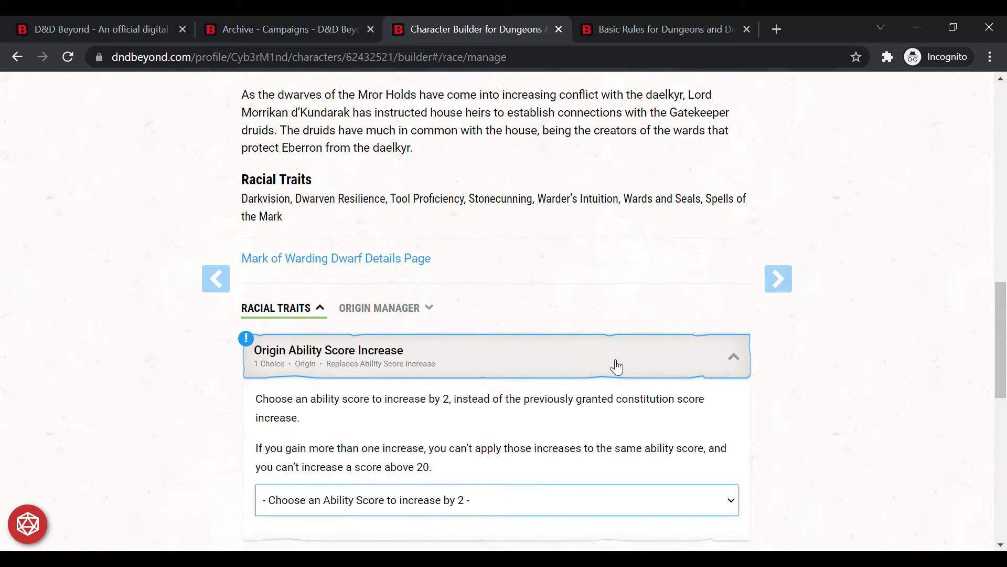
left_click(476, 505)
left_click(428, 435)
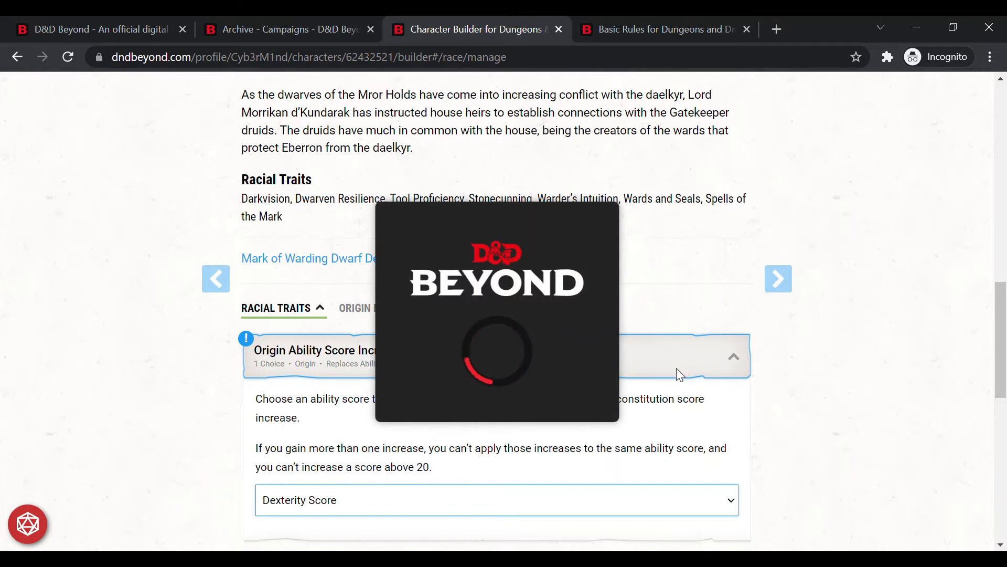
left_click(701, 366)
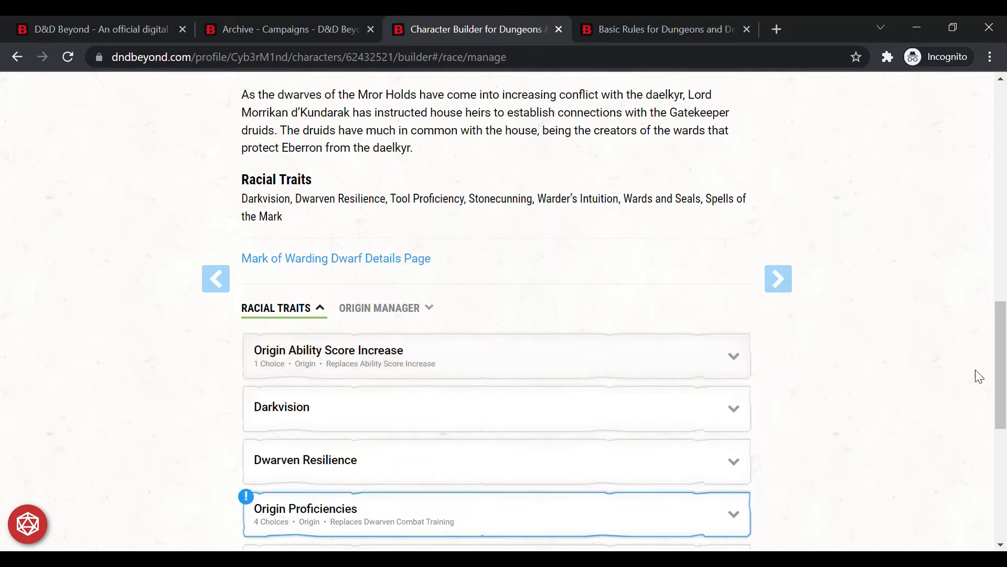
Set the four Origin Proficiencies replacing Dwarven Combat Training to Alchemist's Supplies, Tinker's Tools, Forgery Kit and Poisoner's Kit
left_click_drag(993, 349, 997, 420)
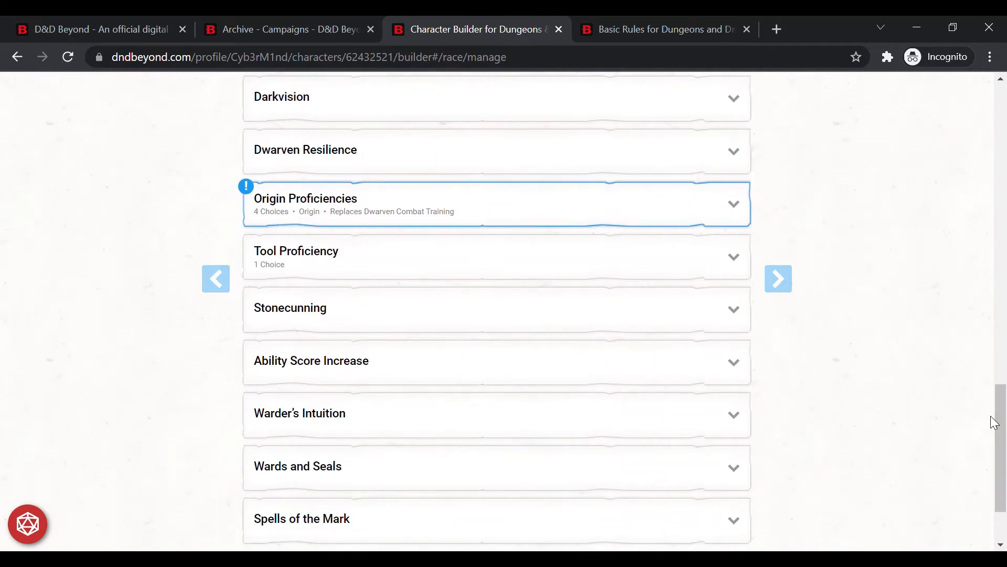
left_click(650, 216)
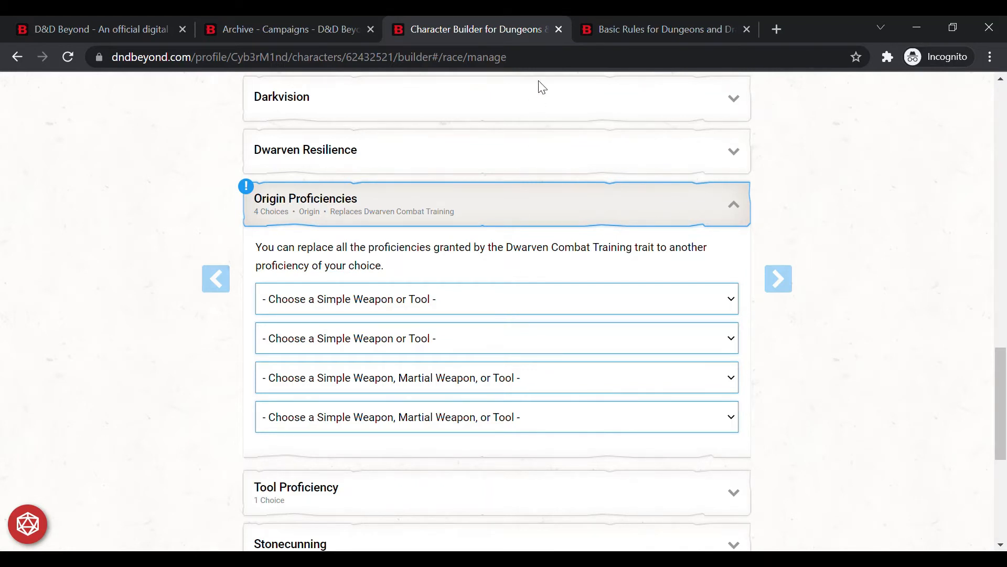
left_click(486, 27)
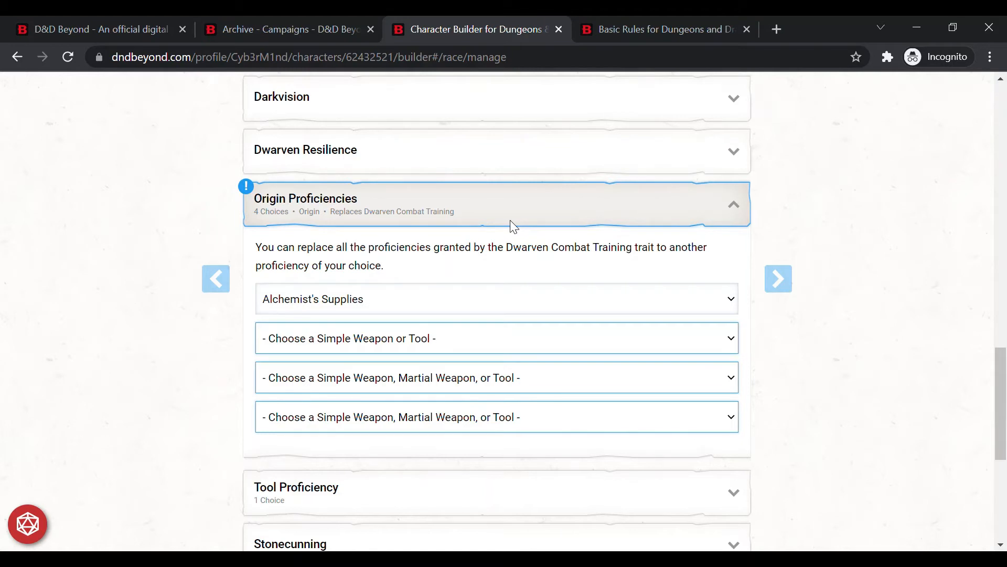
left_click(453, 232)
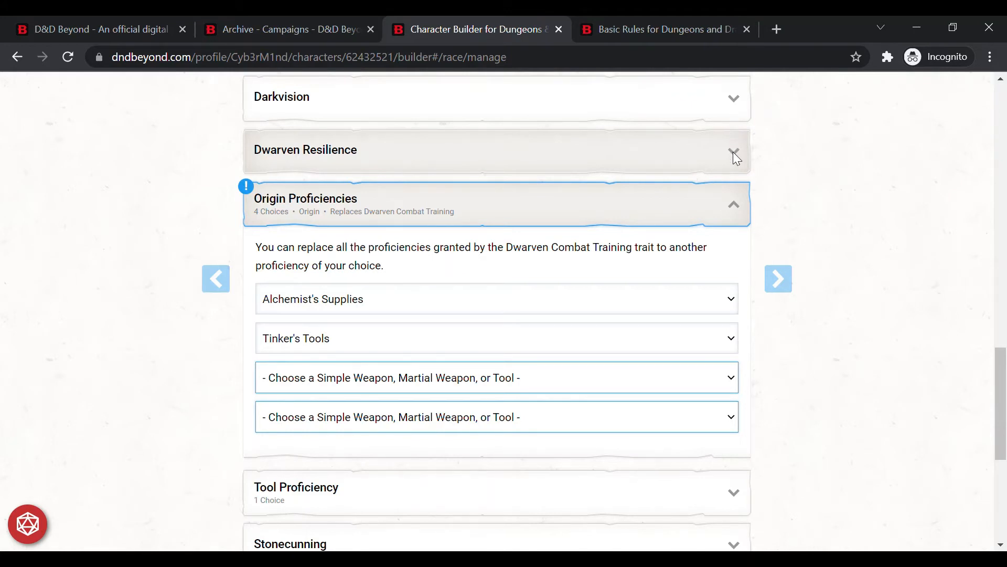
left_click(499, 298)
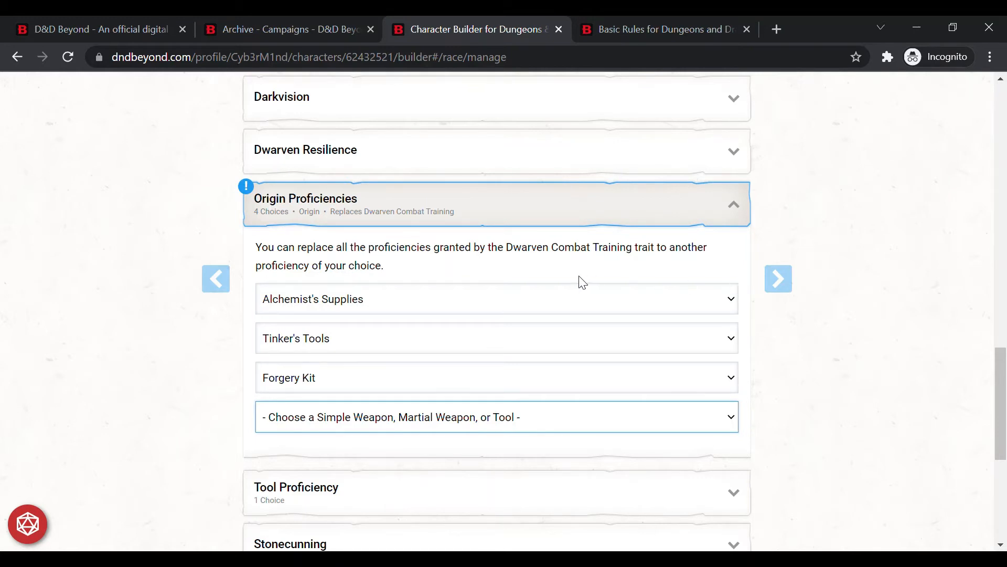
left_click(527, 310)
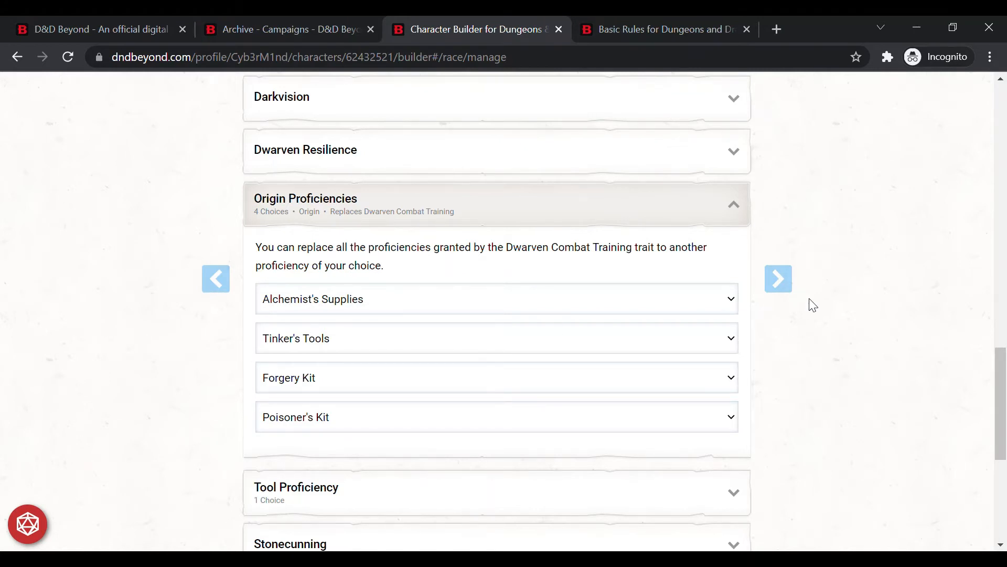
left_click(707, 216)
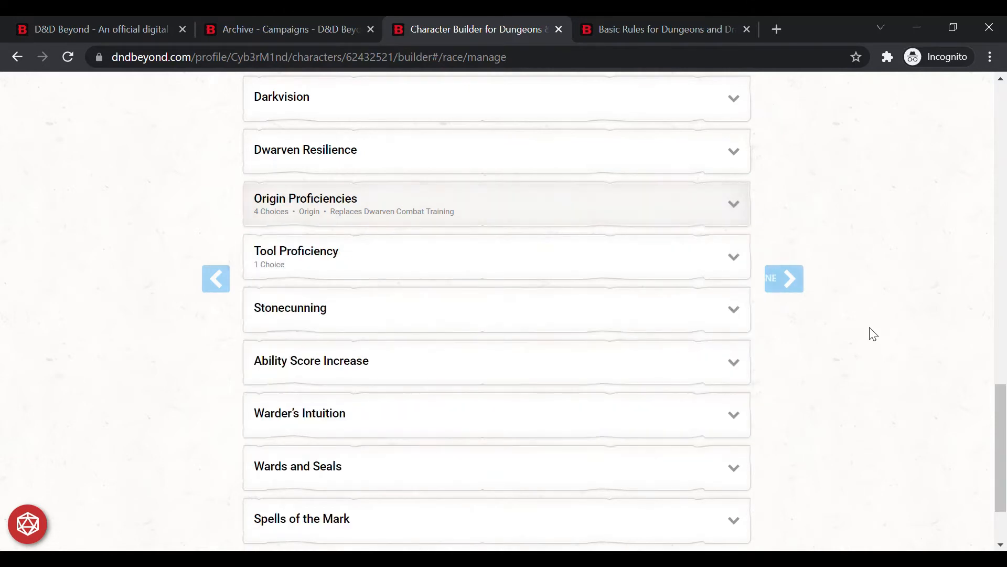
Go to the class selection, search for "rogue" and add Rogue as the character's class
left_click_drag(1003, 428, 1003, 444)
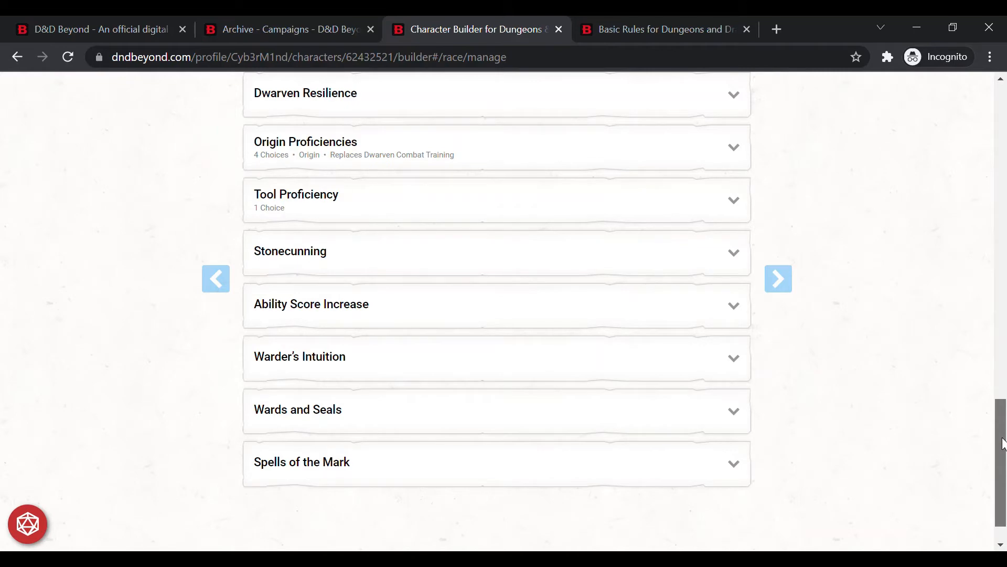
left_click_drag(1002, 443, 1005, 140)
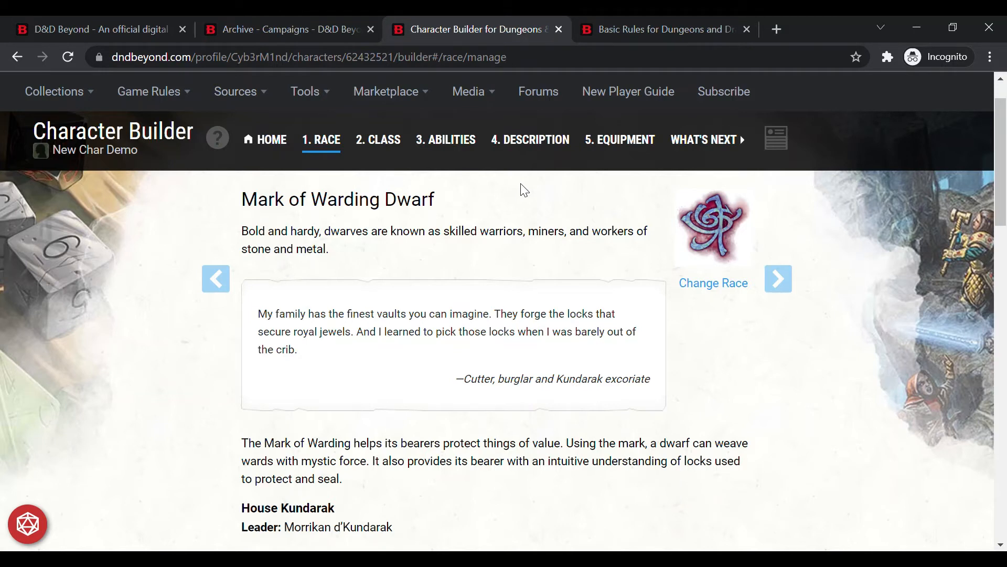
left_click(391, 151)
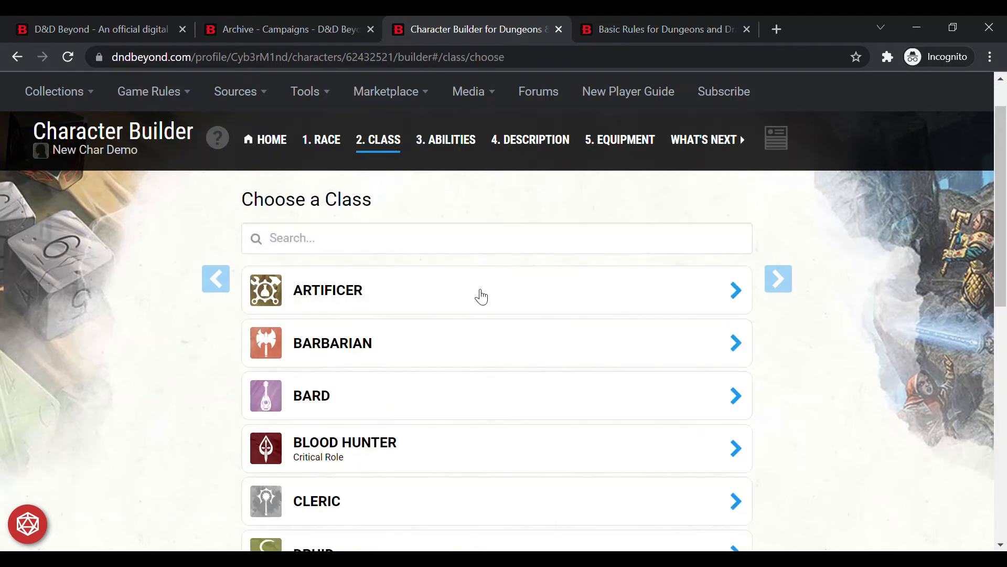
left_click(420, 250)
type("r")
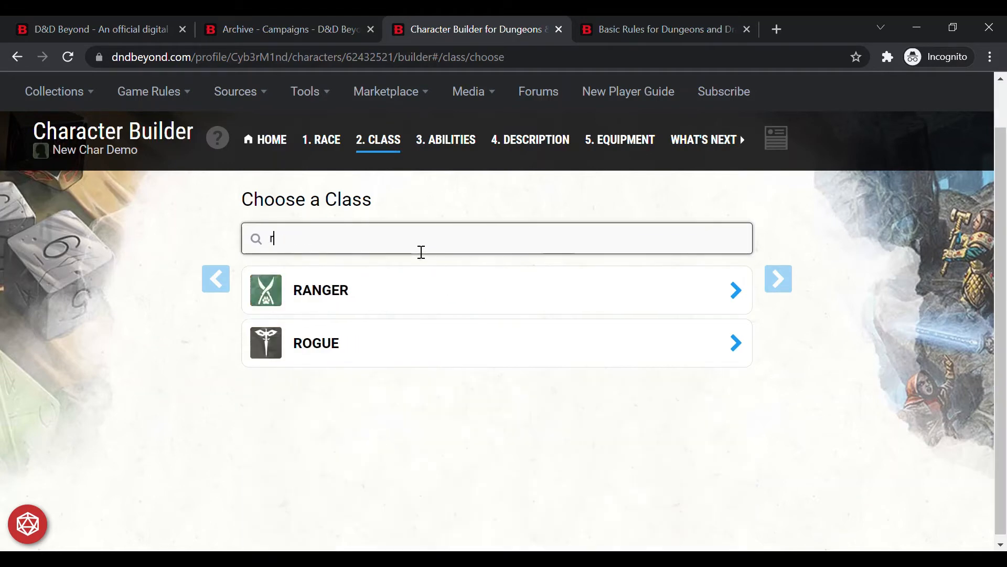
type("ogue")
left_click(381, 288)
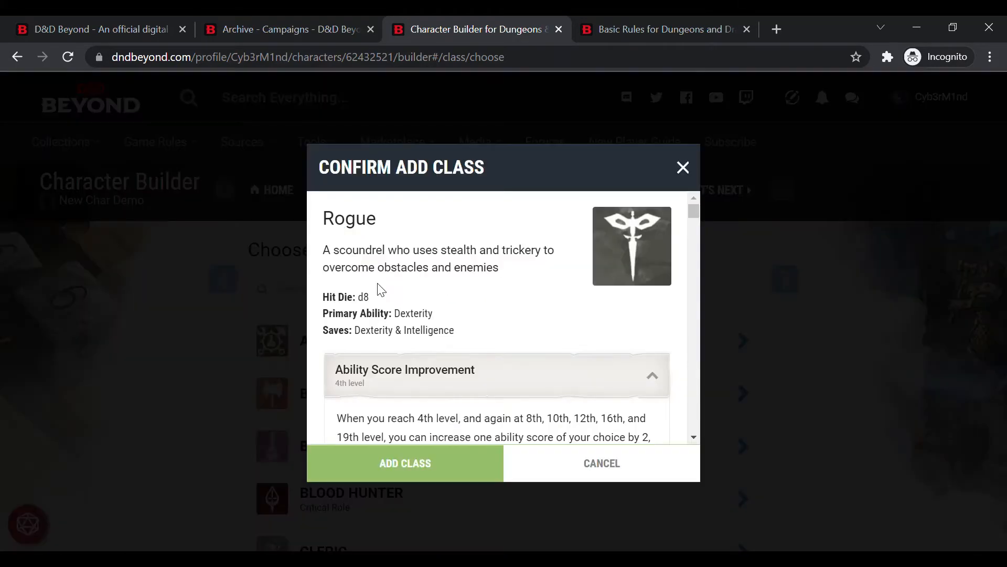
left_click(427, 462)
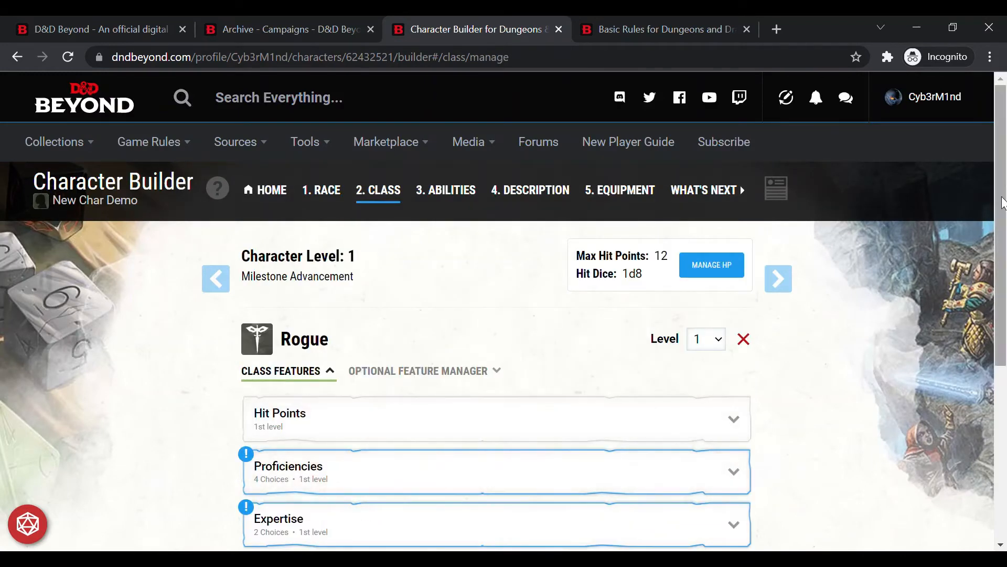
Choose Stealth, Investigation, Perception and Sleight of Hand as the Rogue's four skill proficiencies
left_click_drag(1005, 160, 1003, 291)
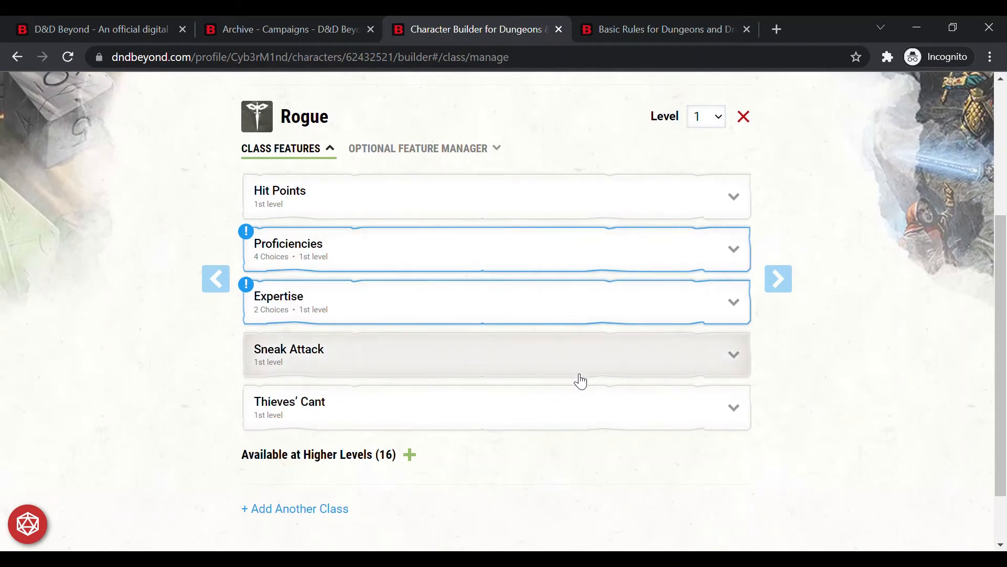
left_click(497, 264)
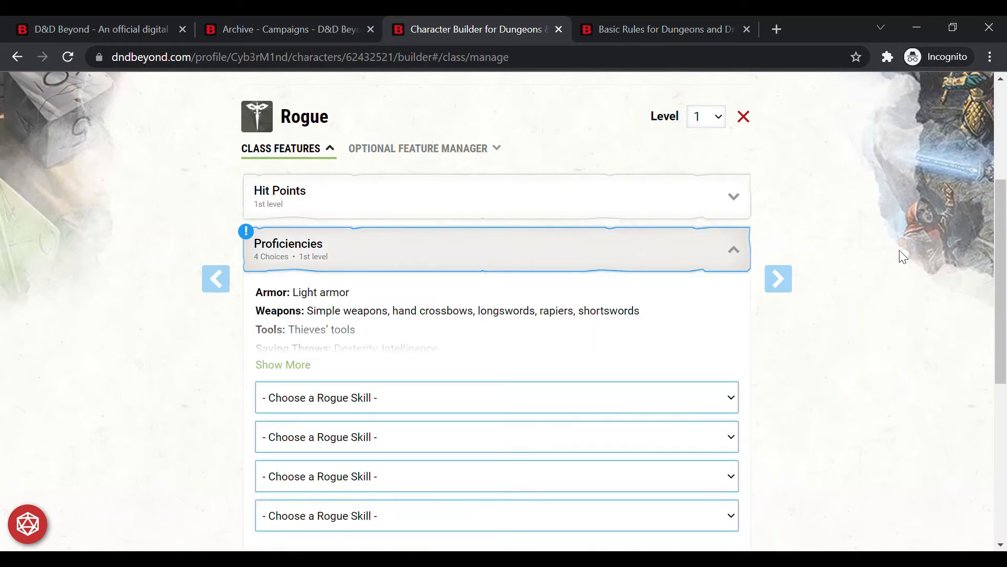
left_click_drag(999, 213, 999, 270)
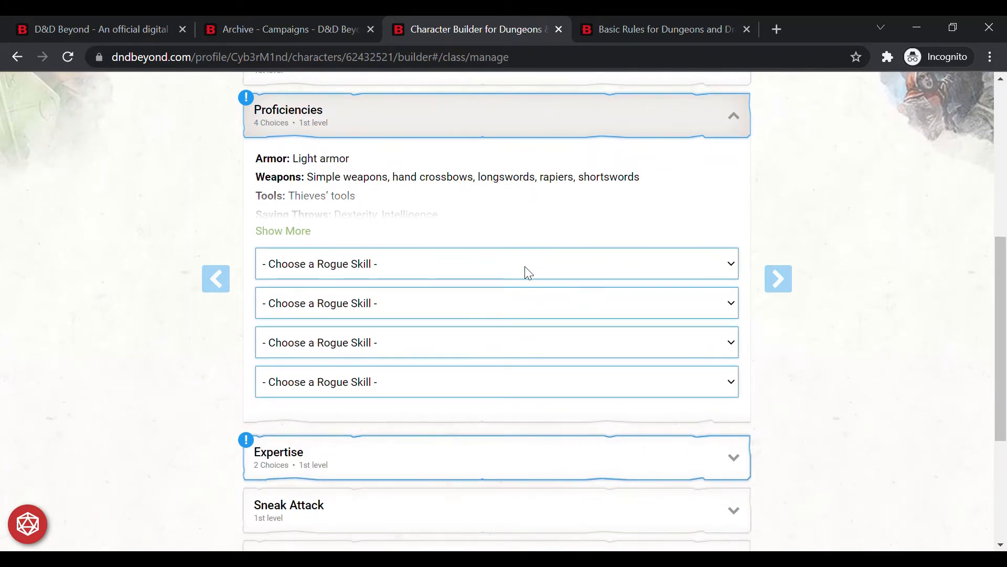
left_click(377, 441)
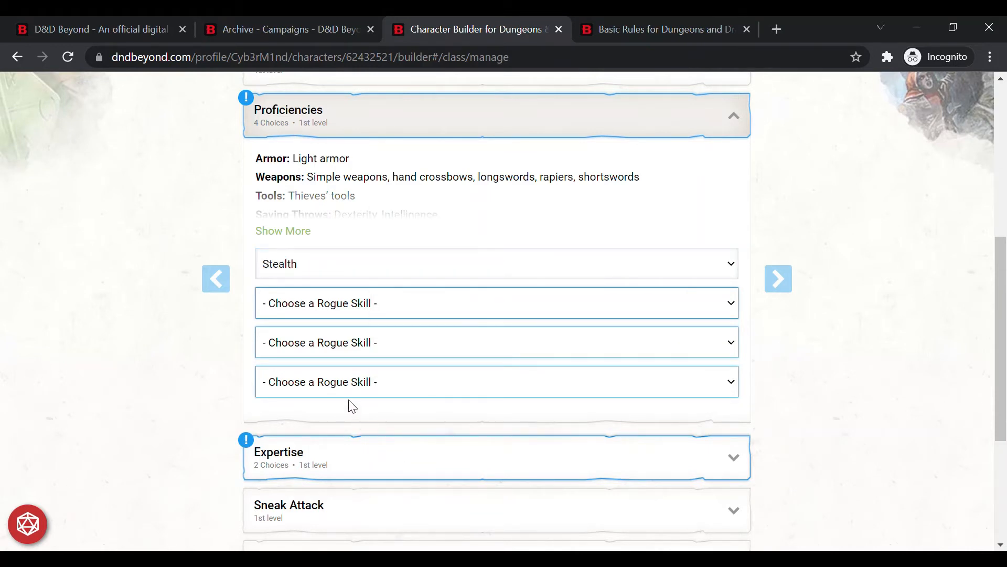
left_click(354, 412)
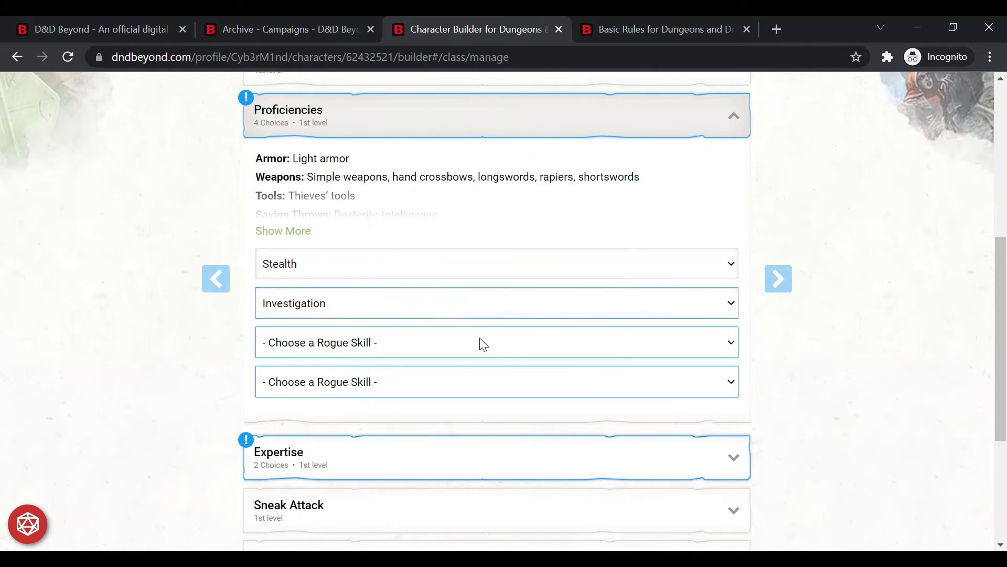
left_click(411, 453)
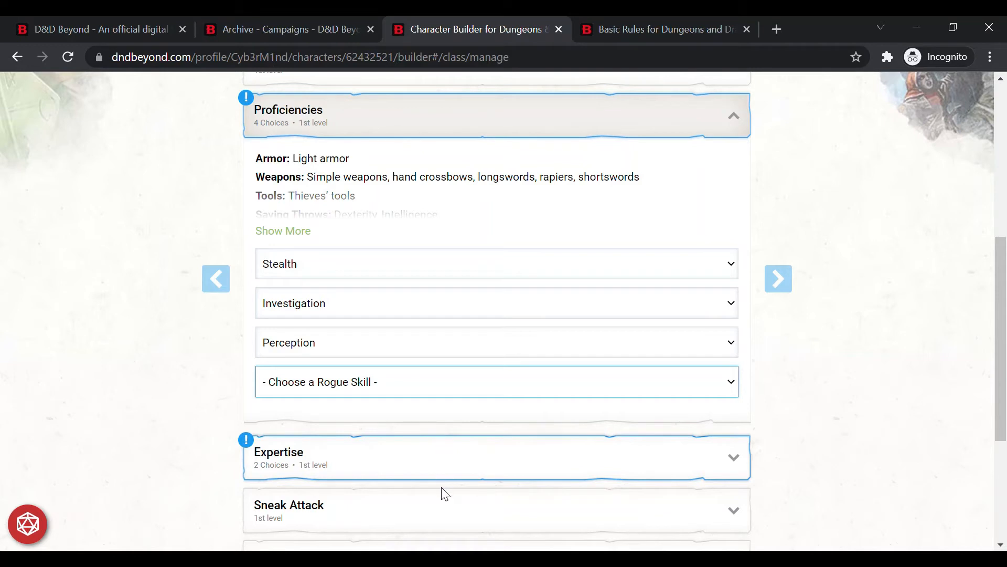
left_click(352, 517)
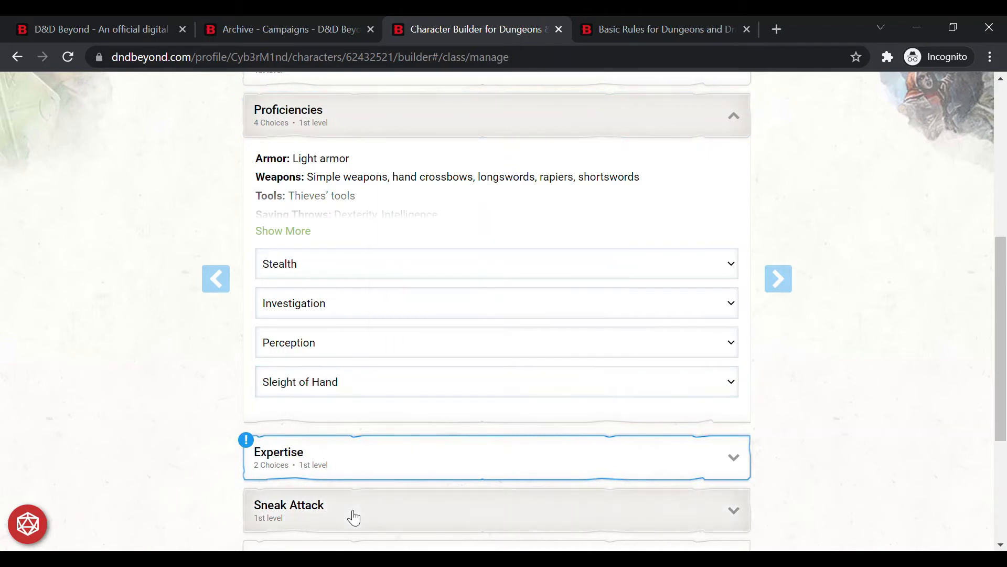
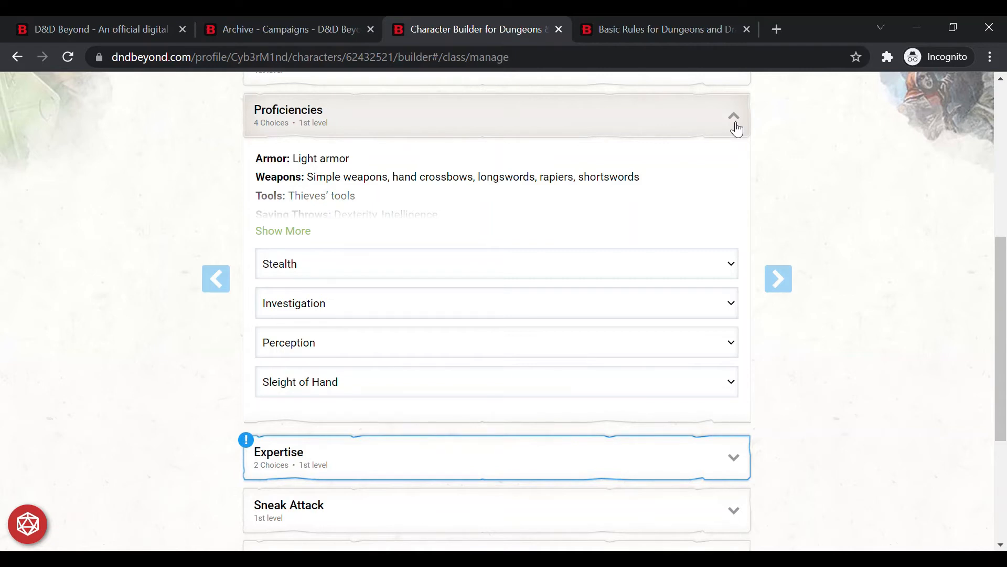
left_click(737, 129)
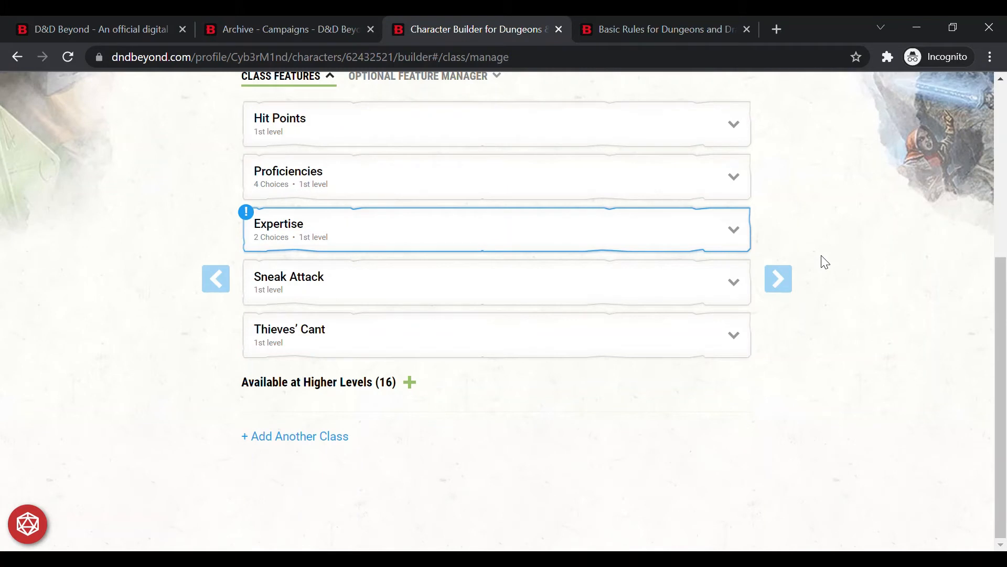
Choose Thieves' Tools and Investigation for the Rogue's 1st-level Expertise
left_click(705, 245)
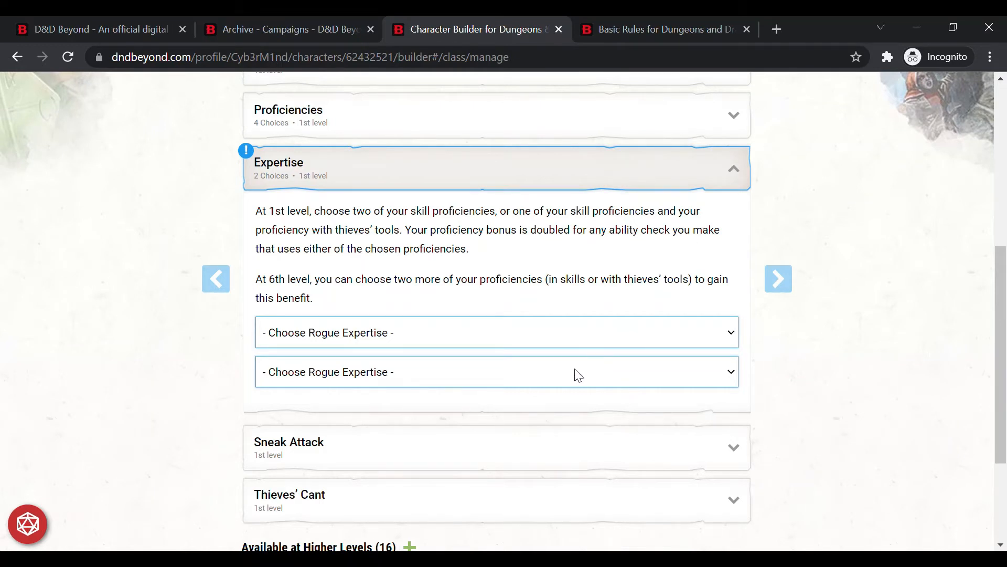
left_click(496, 427)
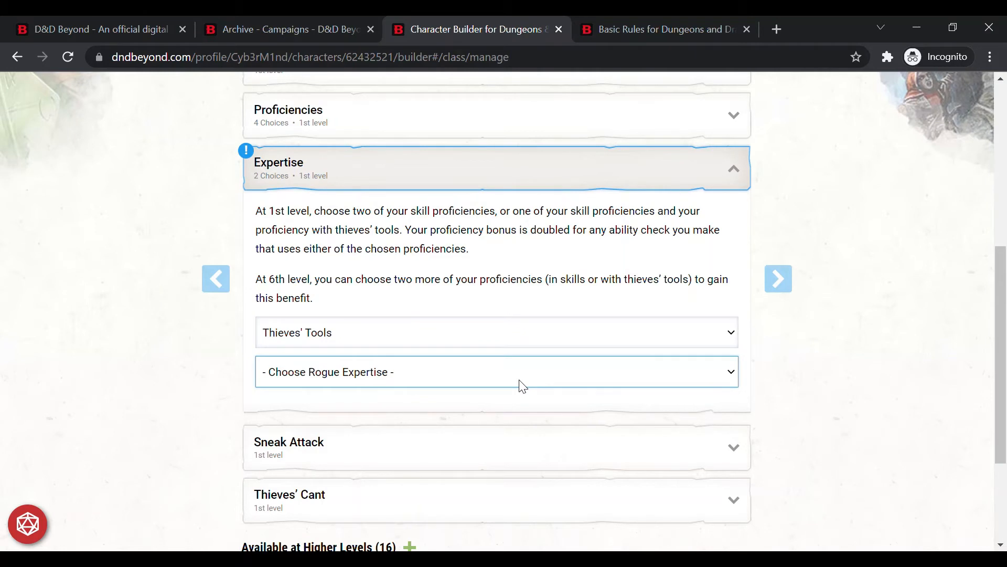
left_click(408, 411)
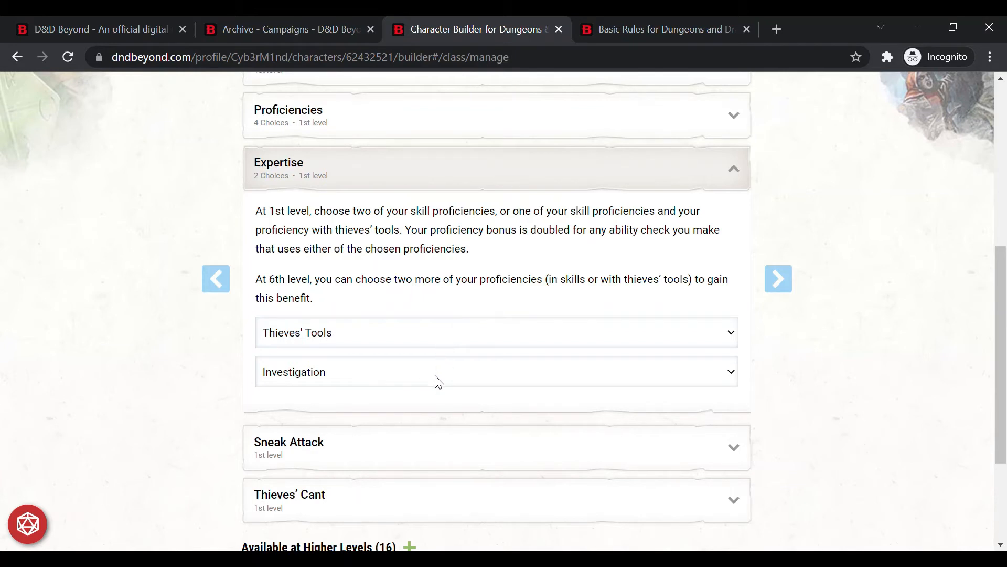
left_click(595, 177)
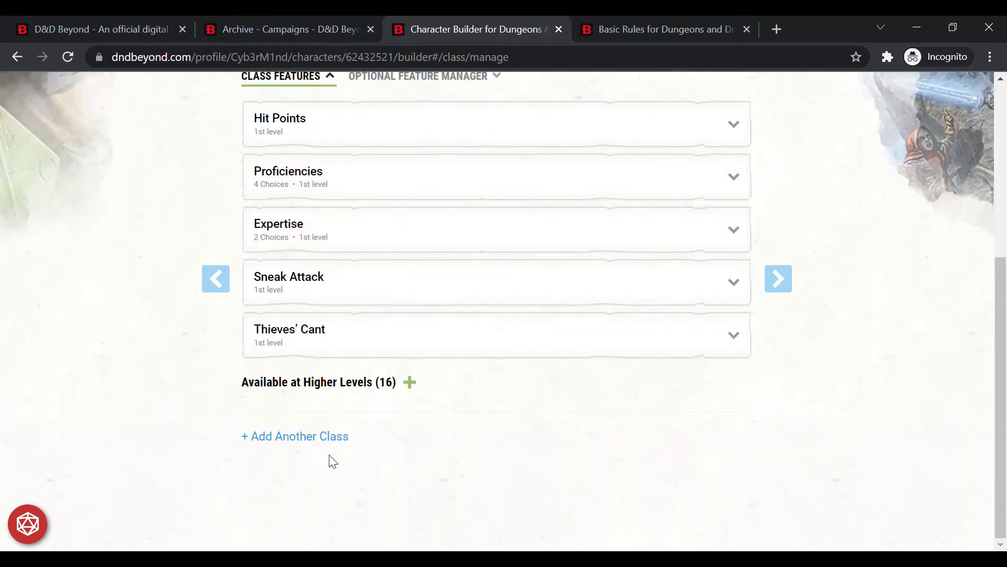
Review the Rogue features available at higher levels, including the description of the 6th-level Expertise
left_click(411, 383)
scroll(416, 384, "down", 1)
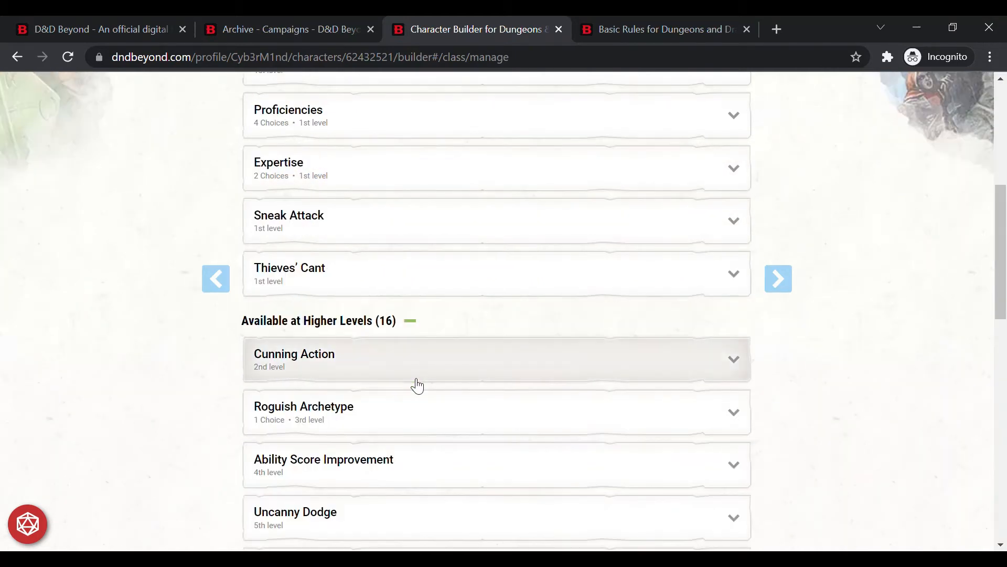
left_click_drag(999, 270, 1005, 330)
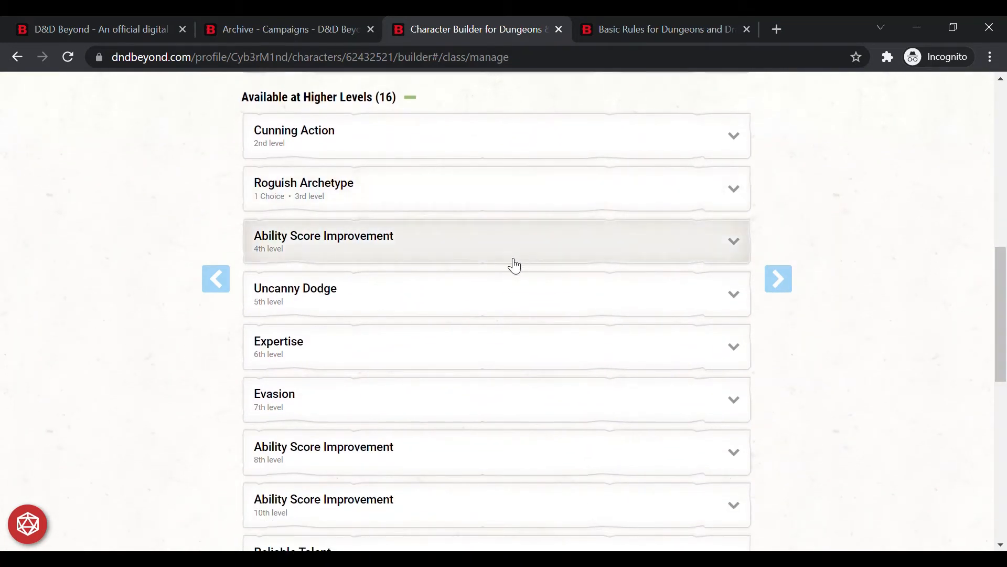
left_click(408, 352)
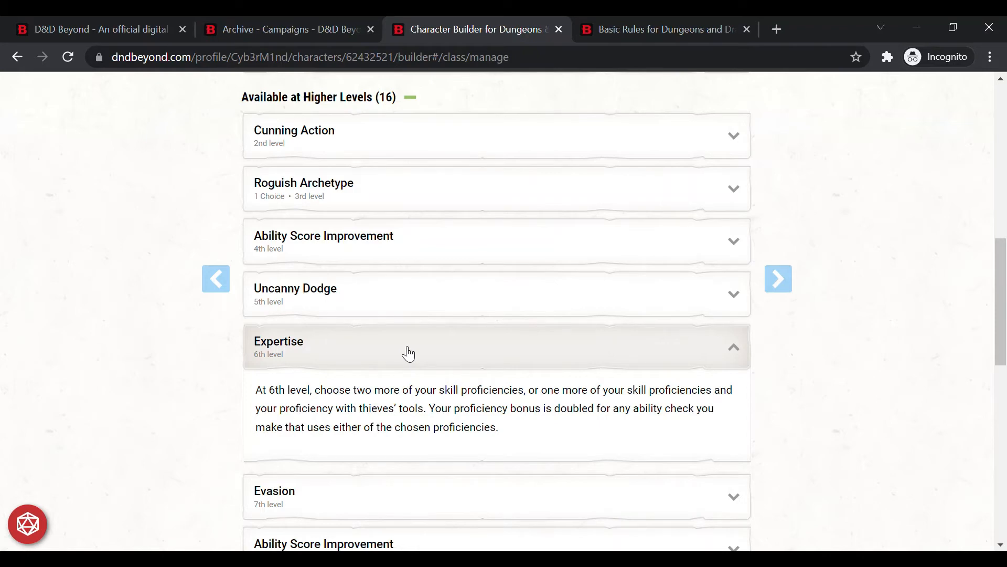
left_click(409, 354)
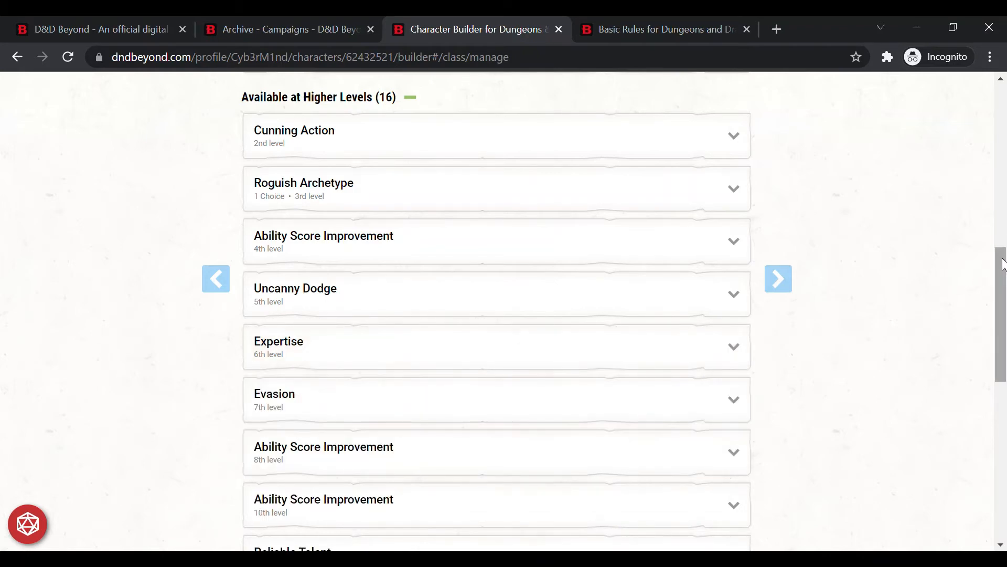
Enable the optional 3rd-level Rogue feature Steady Aim and return to the class features list
left_click_drag(1002, 264, 1002, 125)
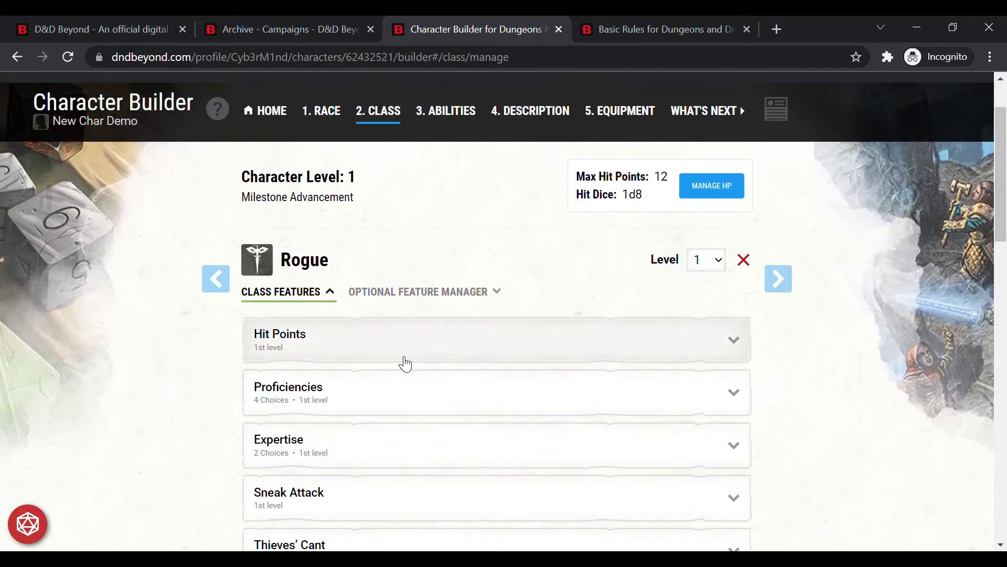
left_click(387, 298)
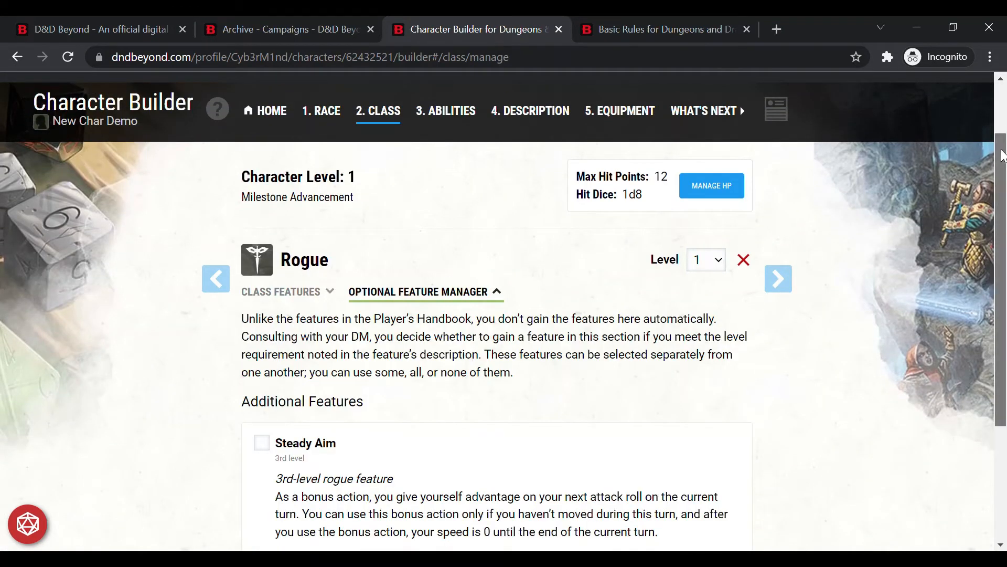
left_click_drag(1005, 133, 996, 281)
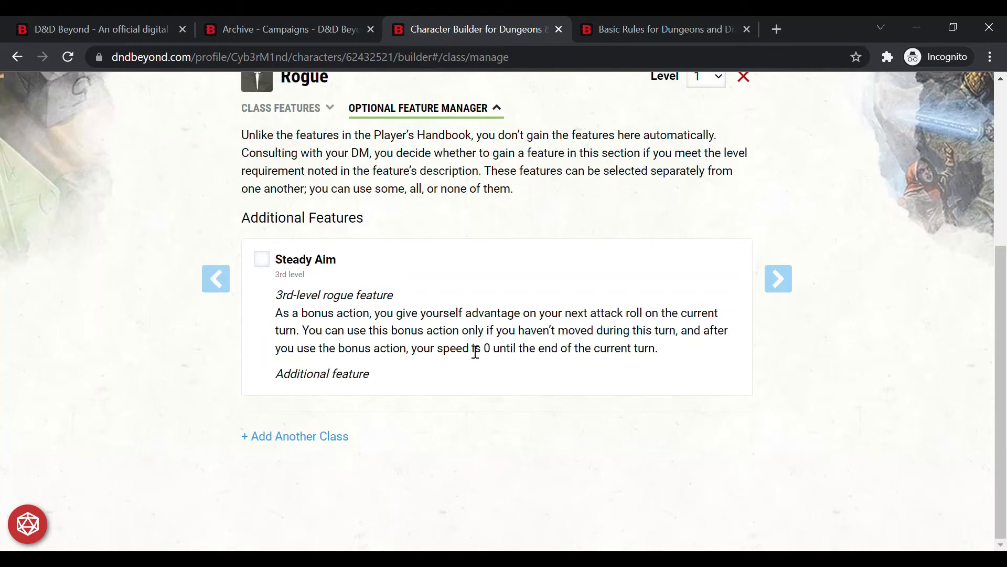
left_click(262, 259)
left_click(286, 121)
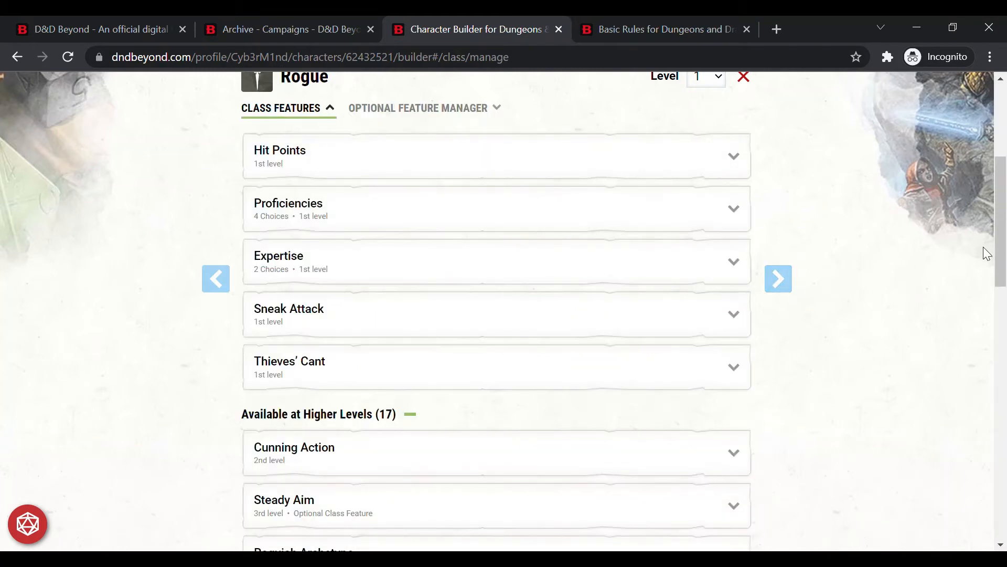
left_click_drag(1002, 247, 1003, 181)
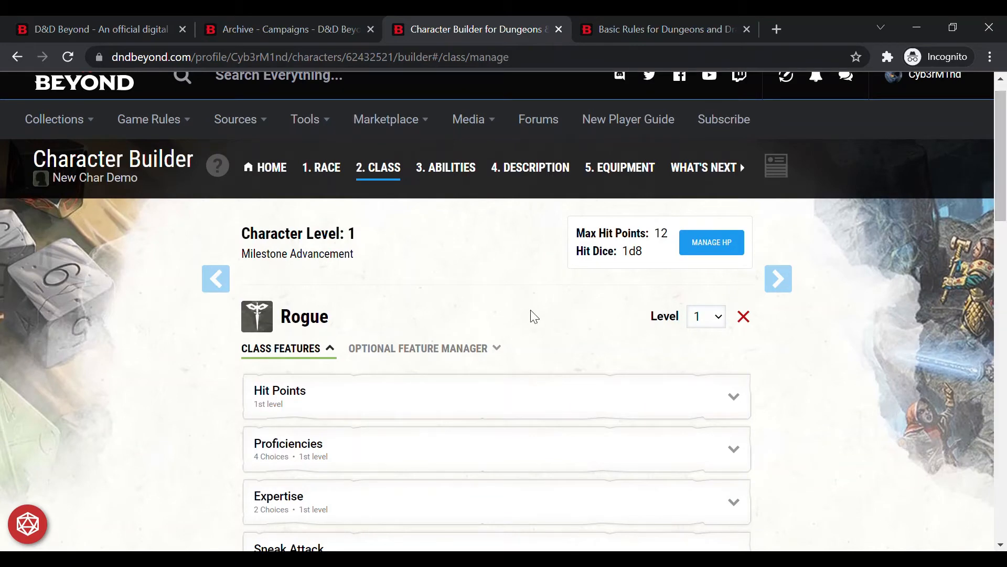
Go to the character's Abilities section and examine the Mark of Warding Dwarf score increases and the score calculations for all six abilities
left_click(459, 180)
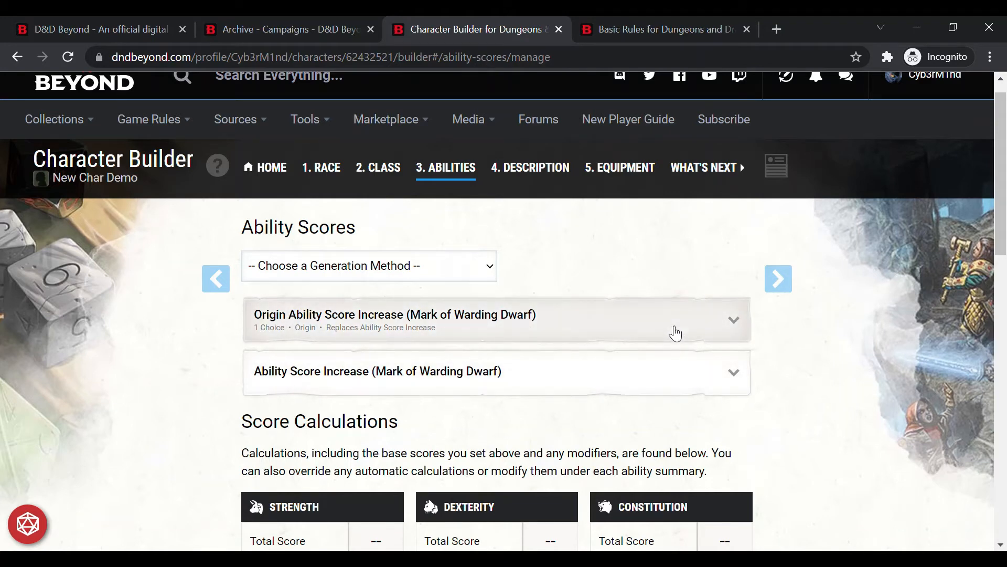
left_click(690, 335)
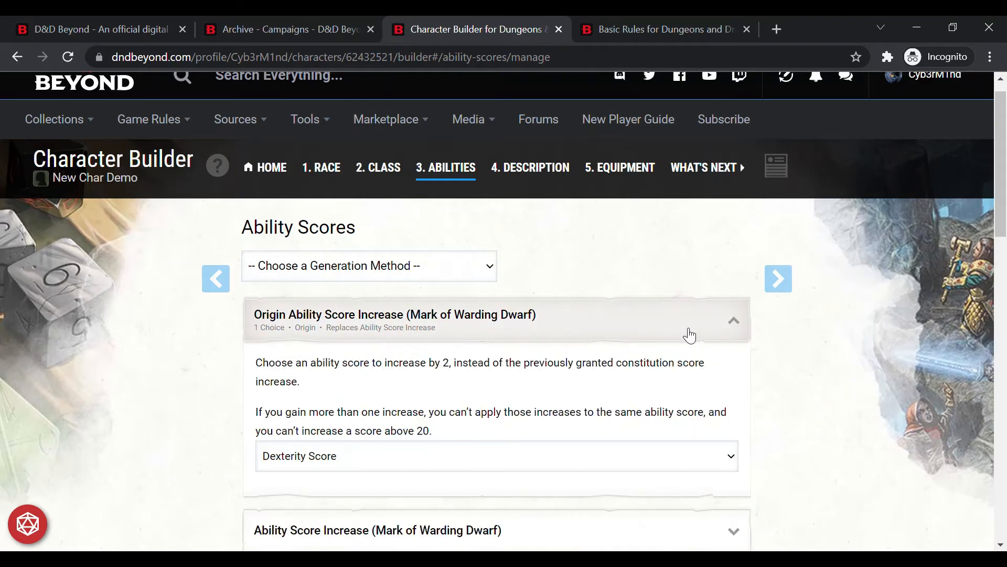
left_click(689, 335)
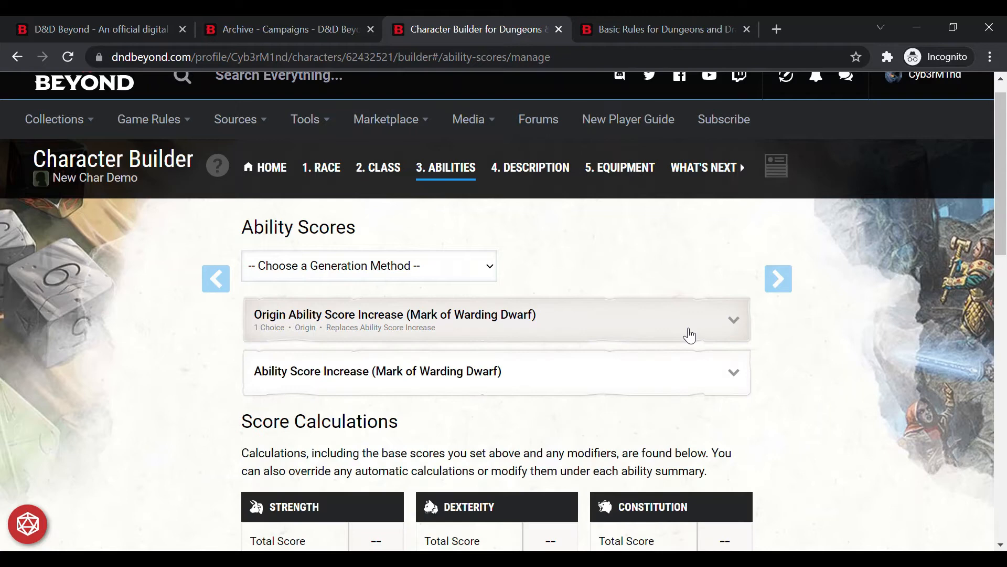
left_click(690, 385)
left_click(692, 386)
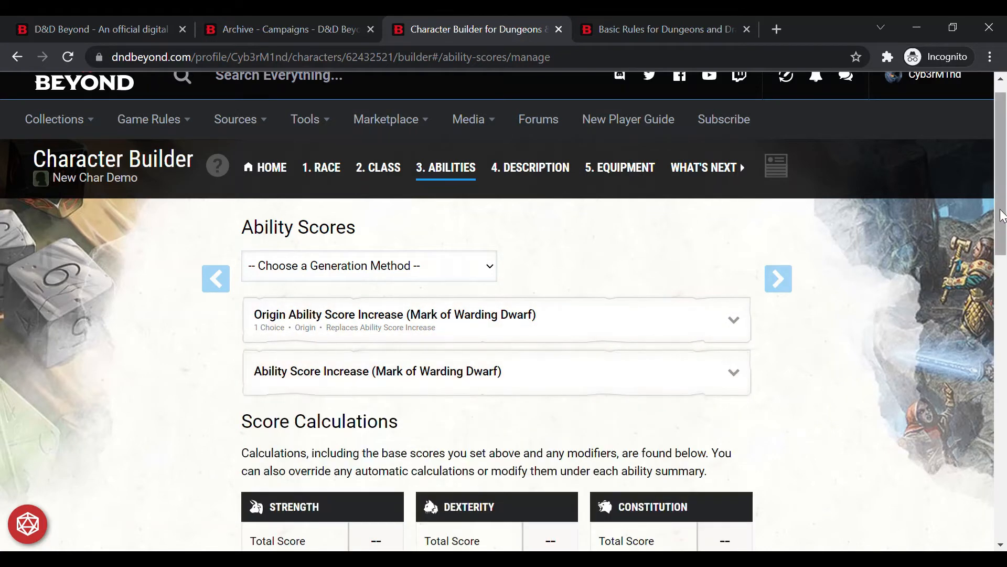
scroll(995, 294, "down", 6)
mouse_move(993, 323)
left_mouse_down()
mouse_move(997, 349)
mouse_move(996, 333)
left_mouse_up()
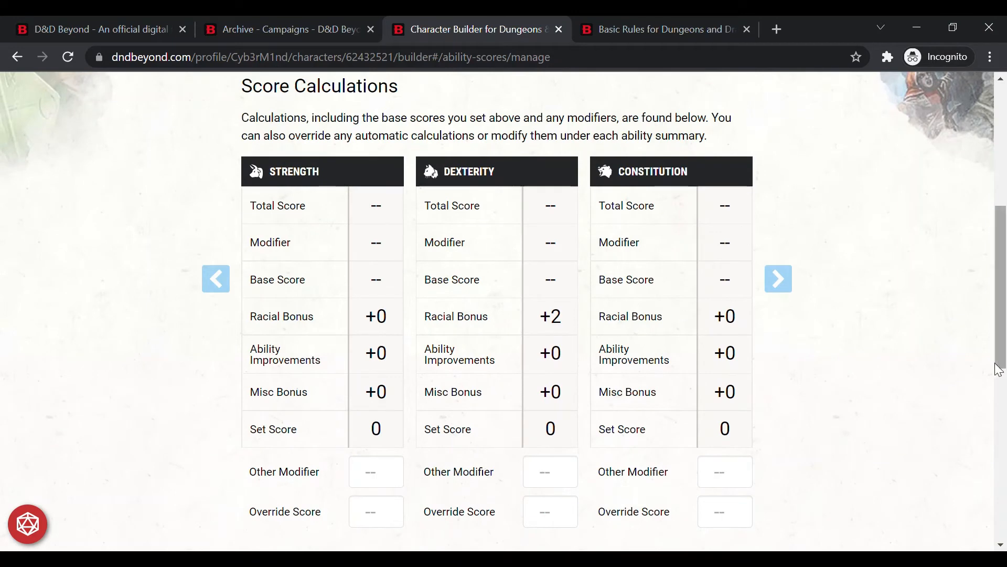
scroll(1001, 367, "down", 3)
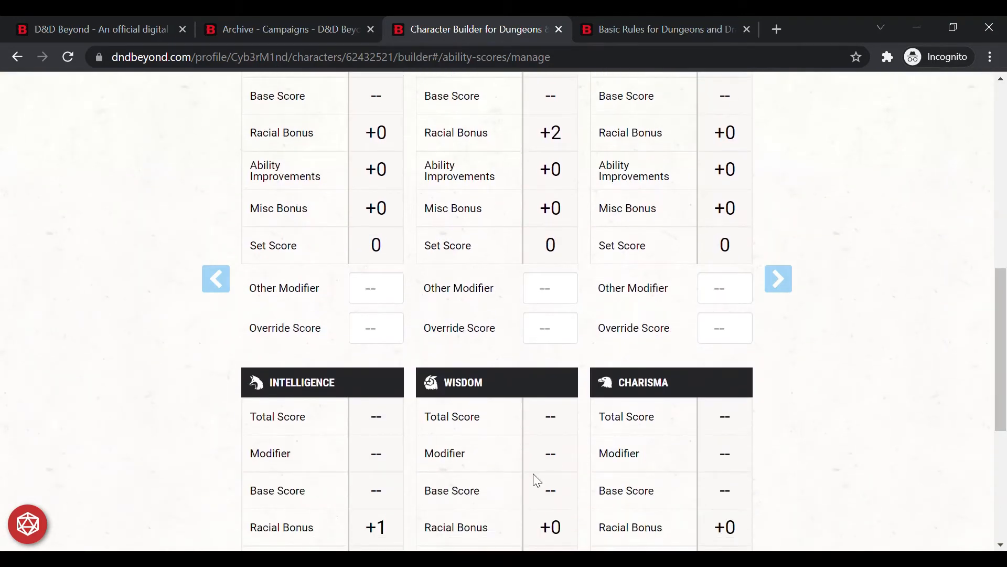
left_click_drag(999, 342, 999, 193)
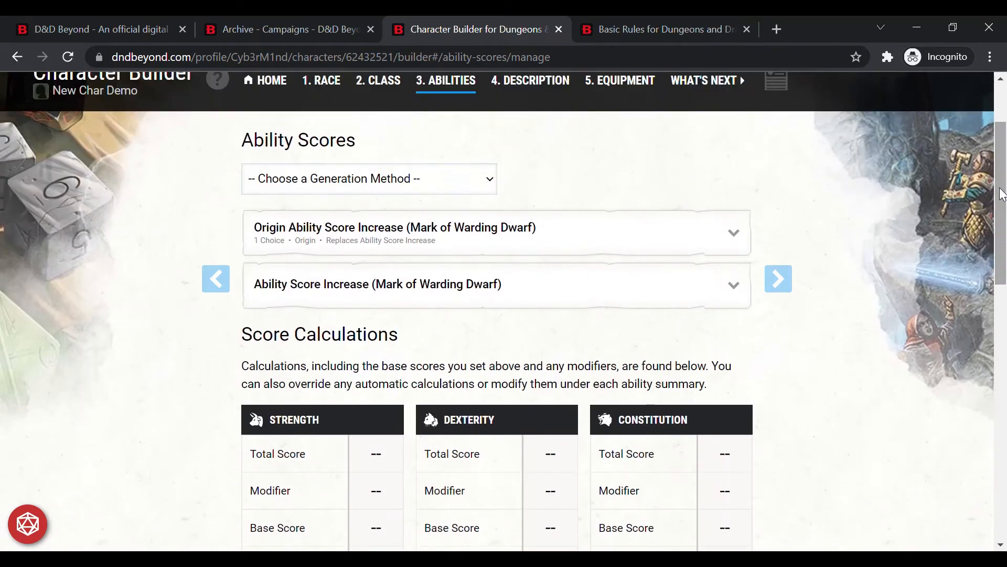
Generate ability scores with Standard Array, assigning Strength 10, Dexterity 14, Constitution 12, Intelligence 15, Wisdom 13 and Charisma 8
left_click(404, 179)
left_click(328, 229)
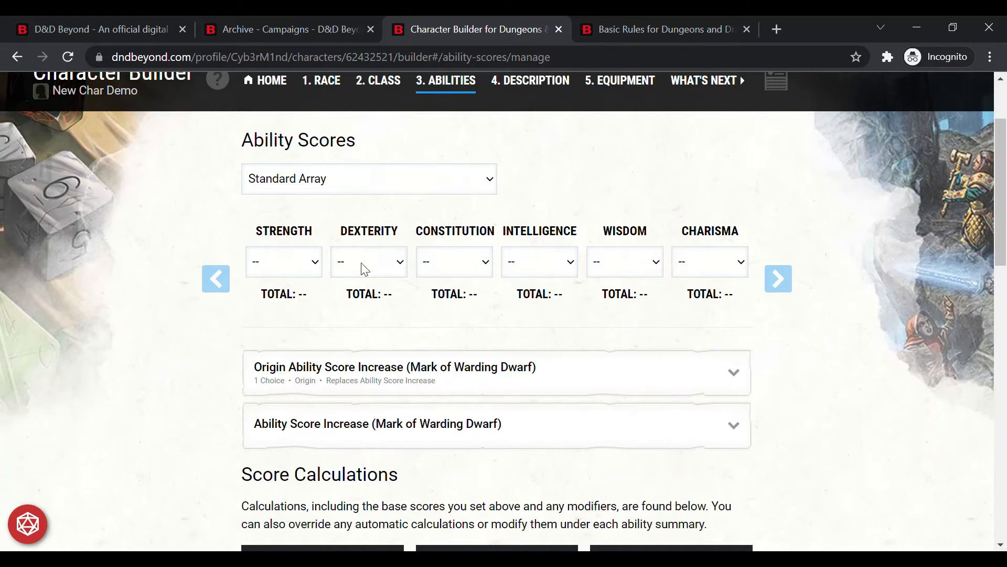
left_click(366, 362)
left_click(543, 270)
left_click(540, 369)
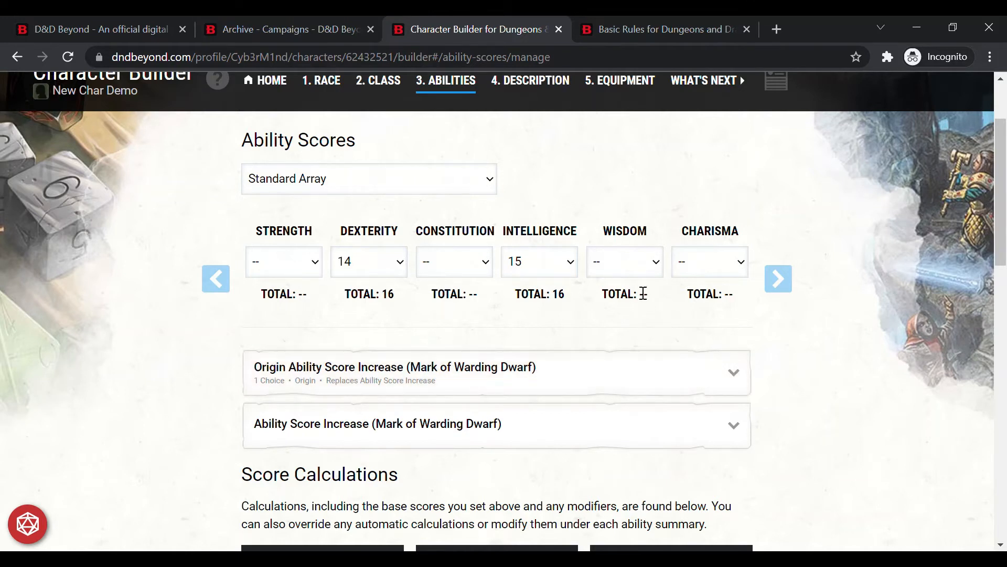
left_click(631, 344)
left_click(455, 332)
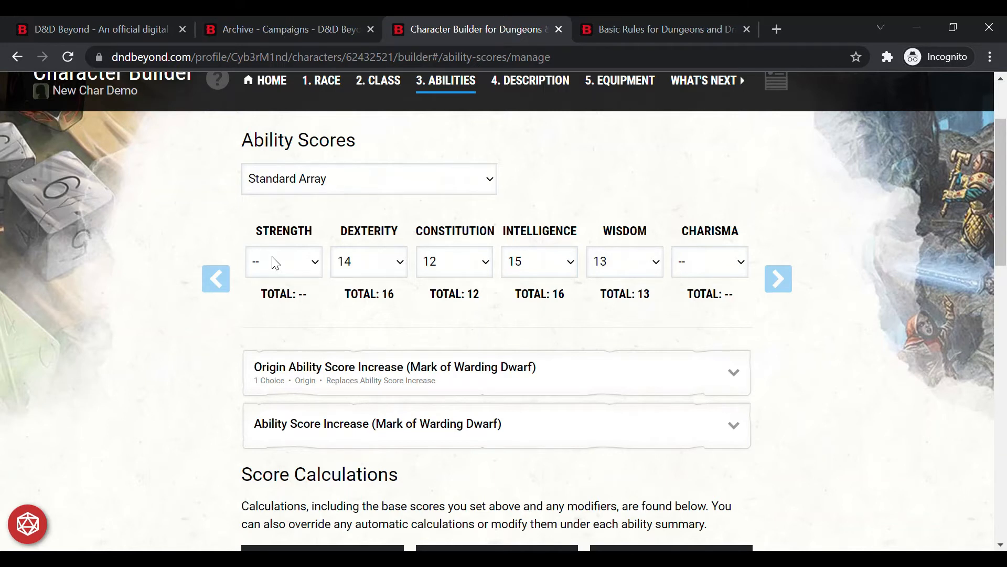
left_click(286, 309)
left_click(704, 307)
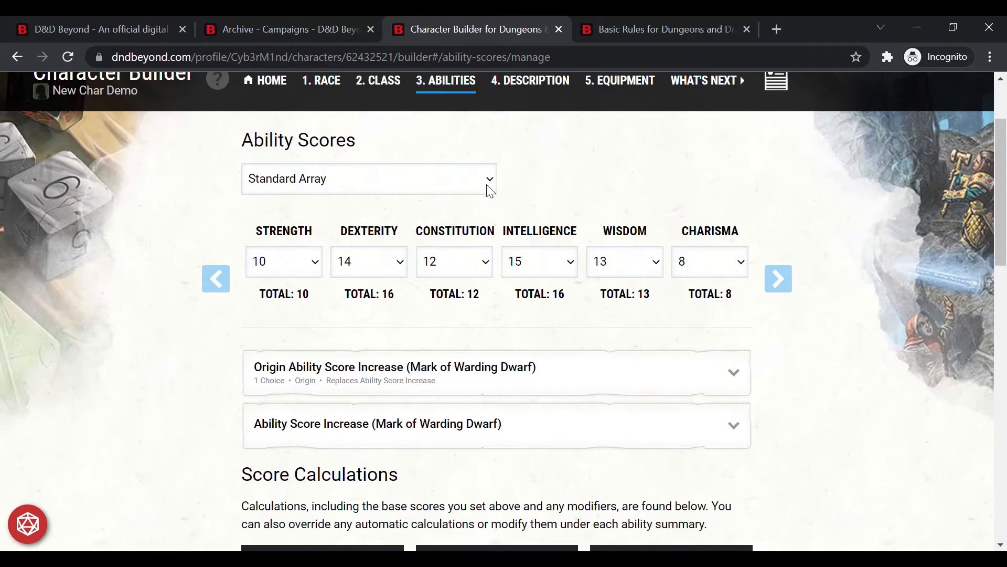
Switch the generation method to Point Buy, try Strength at 10, set it to 9, and raise the Dexterity score
left_click(340, 250)
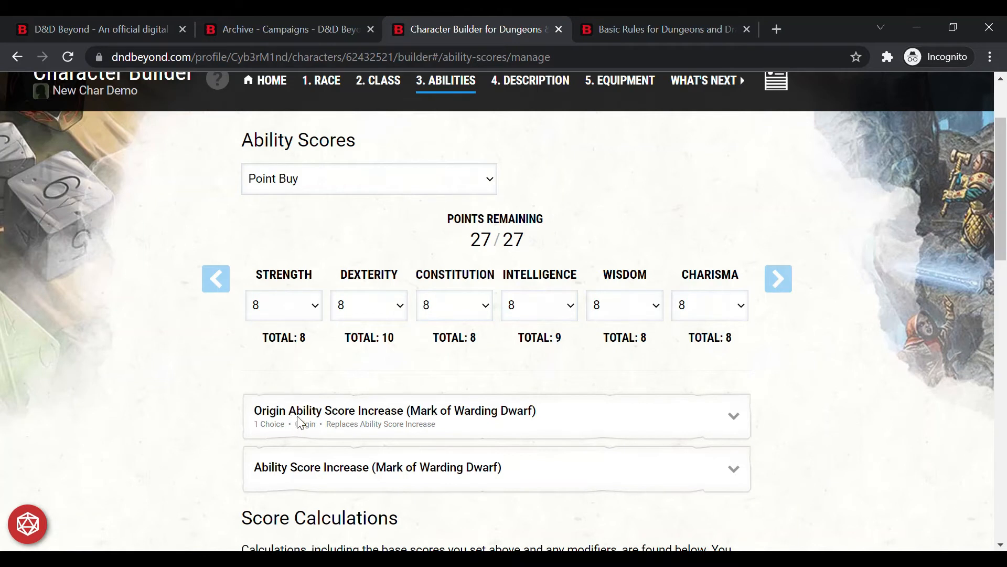
left_click(296, 363)
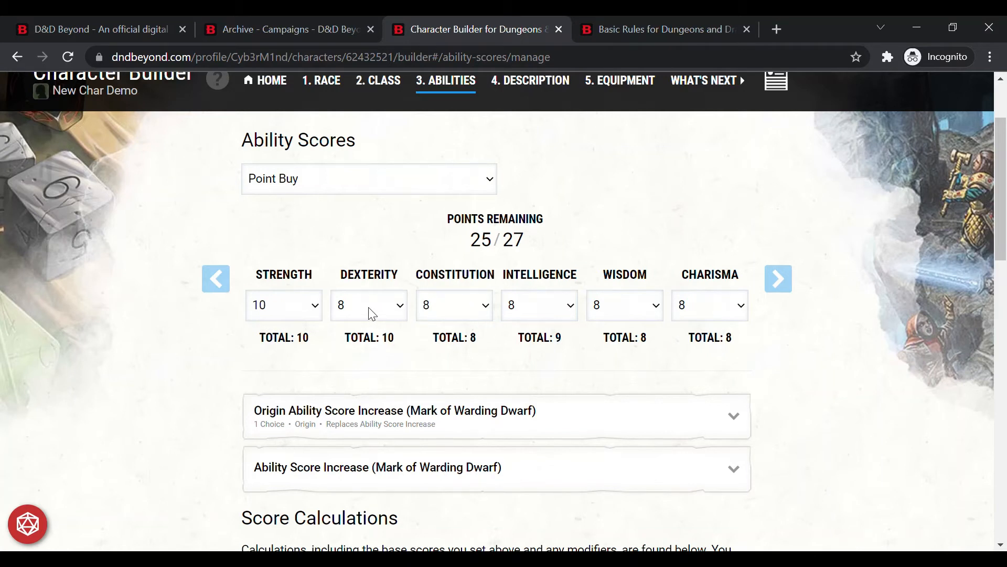
left_click(299, 311)
left_click(281, 346)
left_click(395, 311)
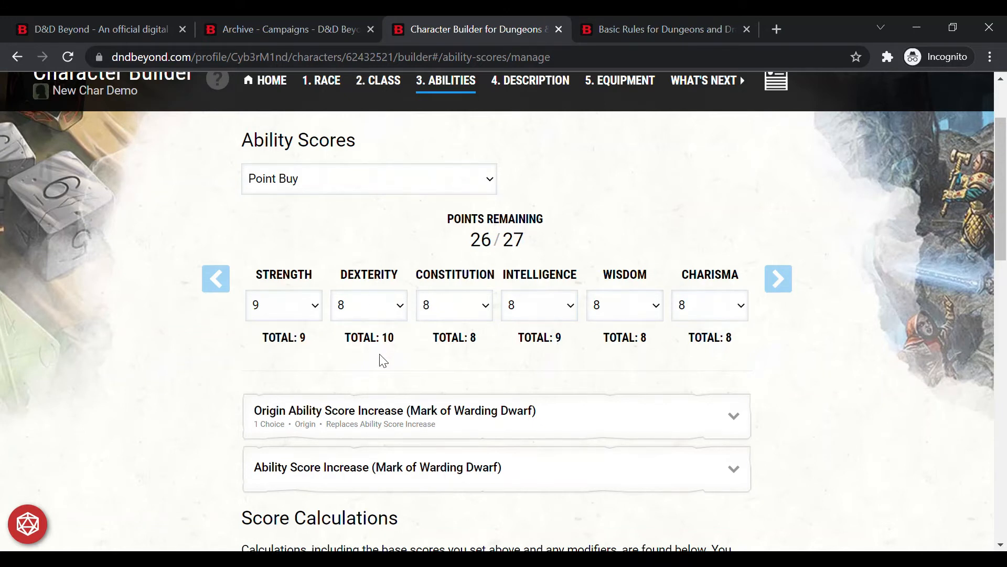
left_click(379, 378)
Switch the generation method to Manual/Rolled and roll all six scores in the dice roll group
left_click(326, 231)
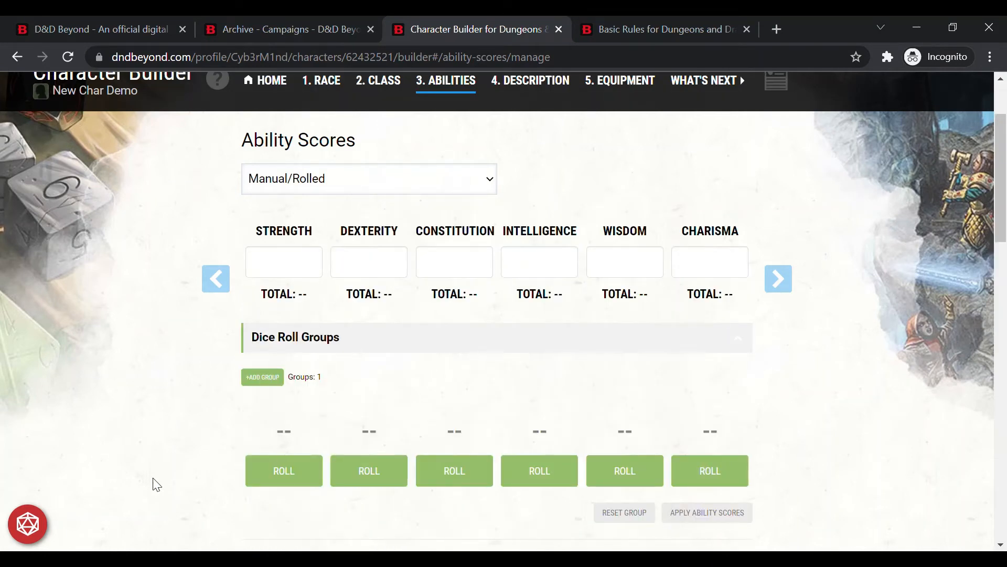
left_click(283, 475)
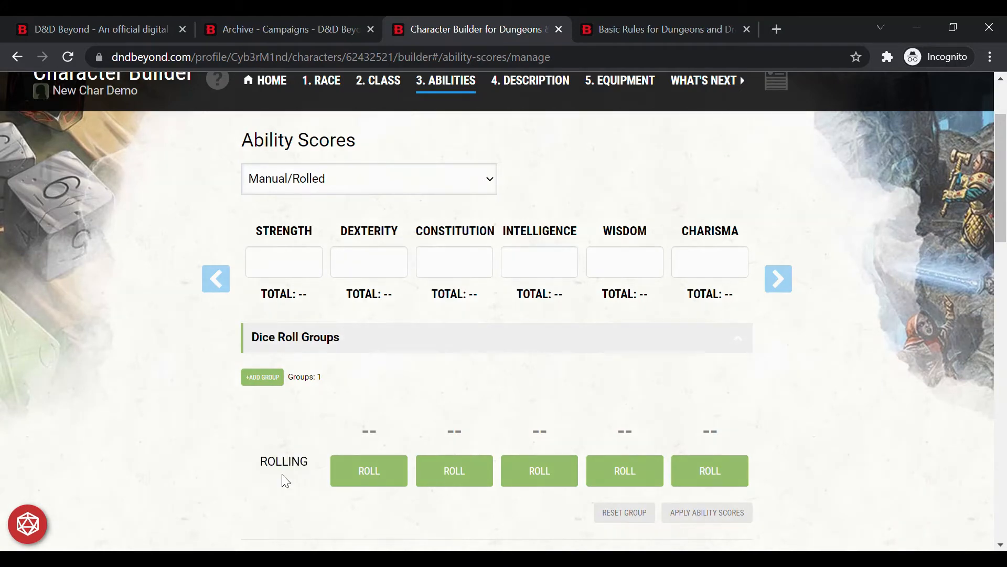
left_click(394, 479)
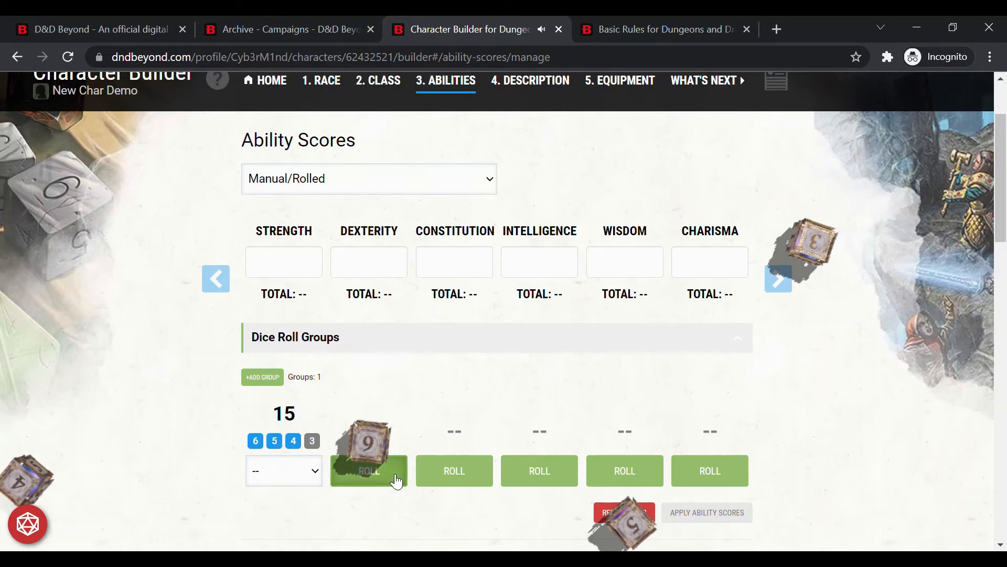
left_click(456, 484)
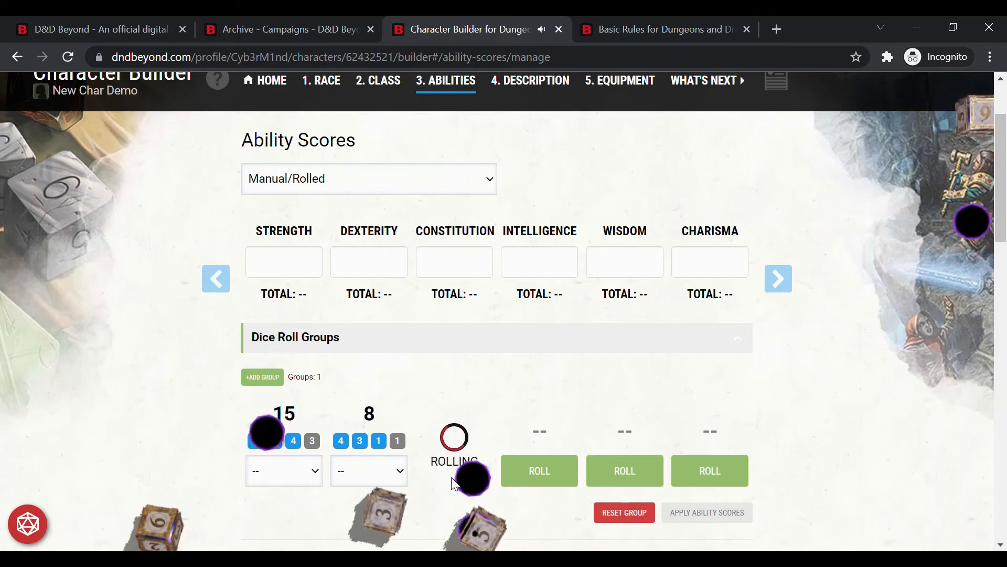
left_click(540, 479)
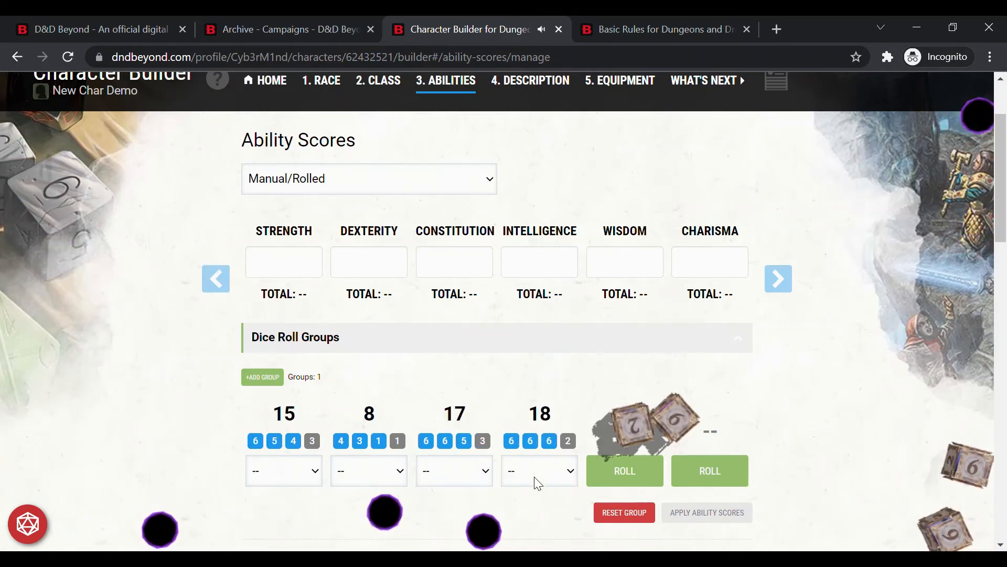
left_click(636, 480)
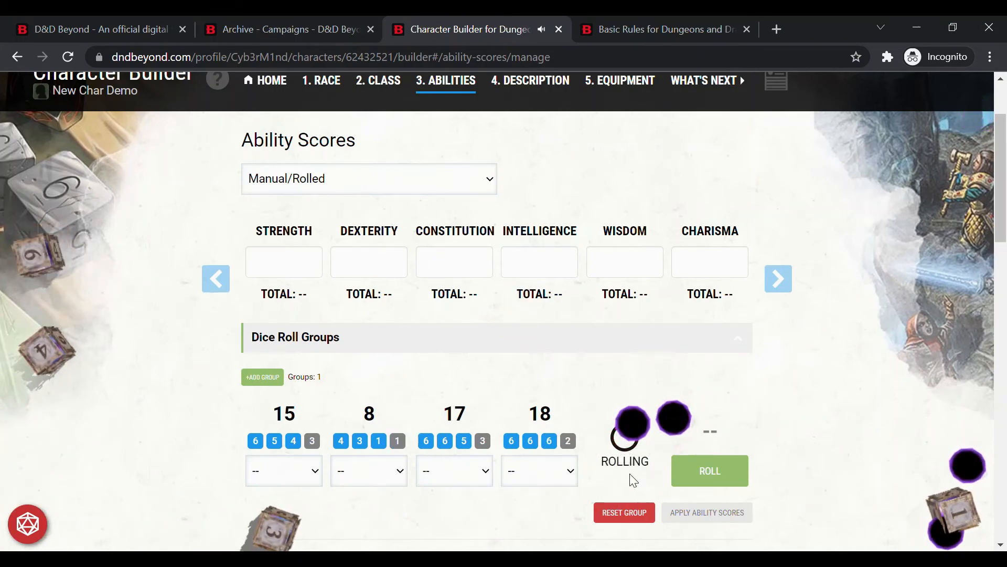
left_click(708, 475)
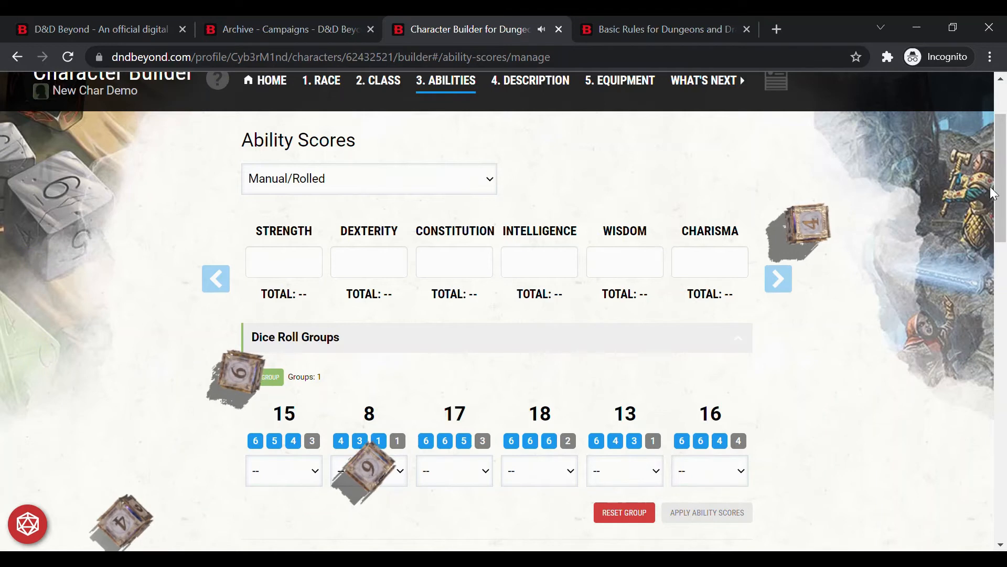
Reset the dice roll group, reroll its first score and reset the group again
left_click_drag(1001, 185, 1003, 217)
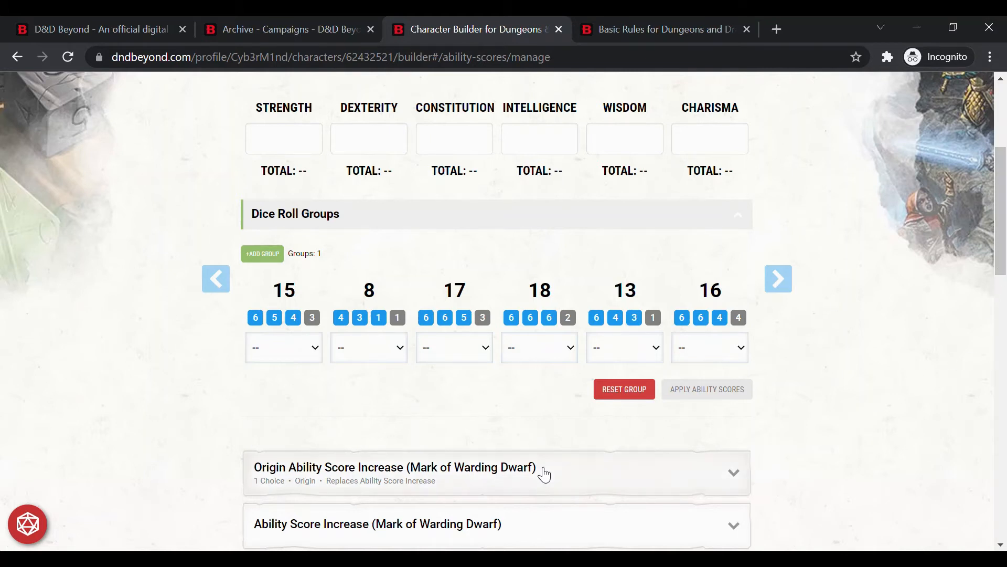
left_click(644, 400)
left_click(630, 389)
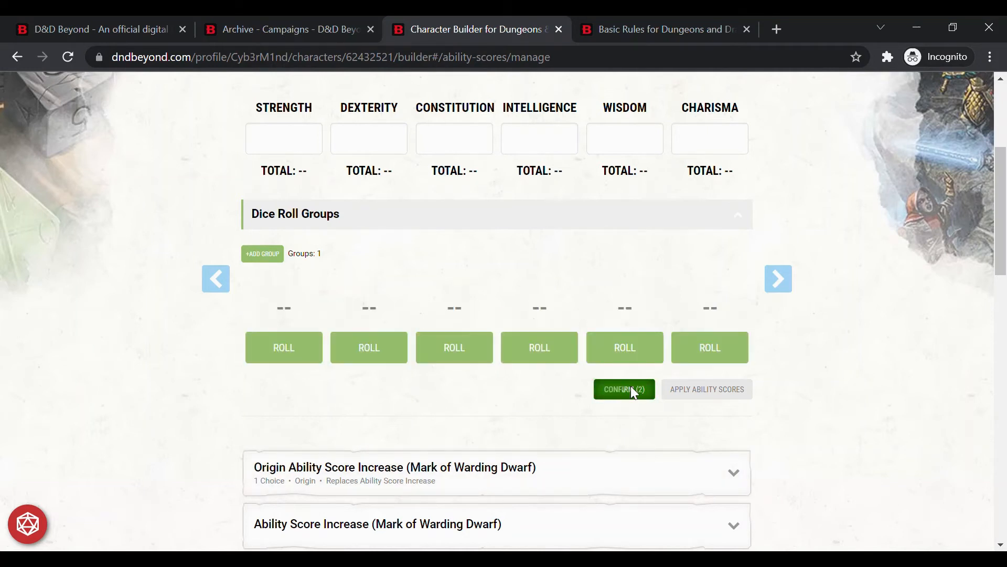
left_click(314, 358)
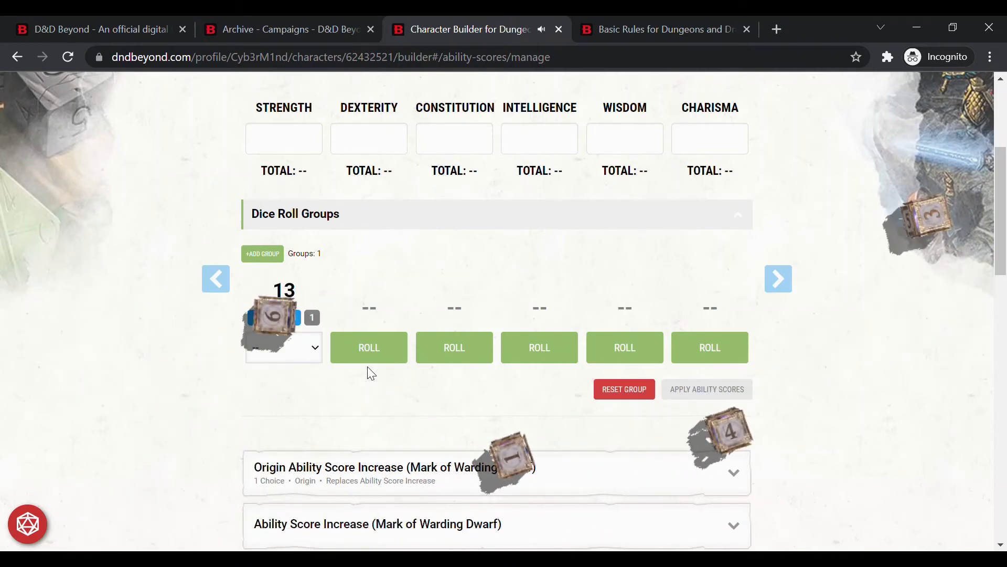
left_click(647, 399)
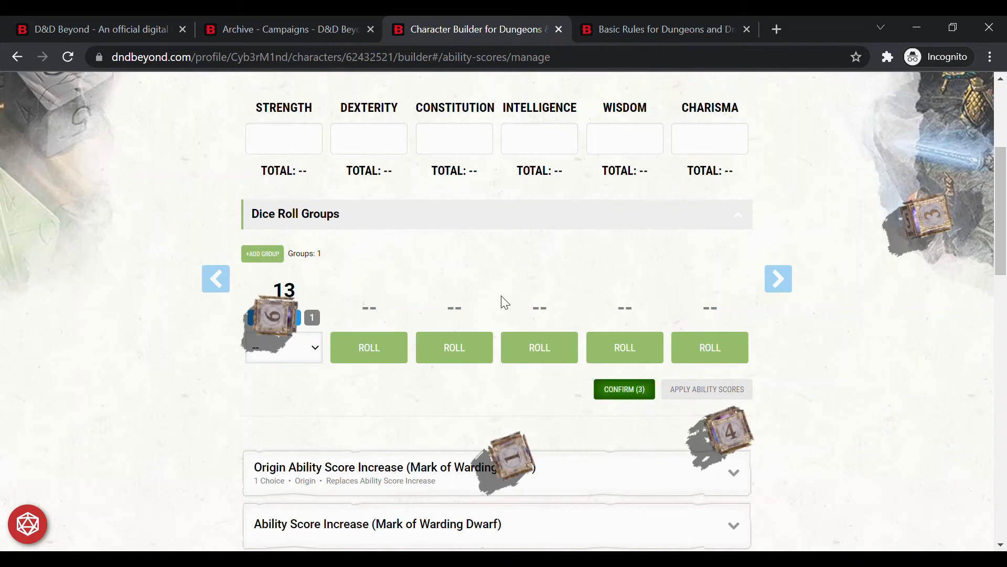
left_click(632, 390)
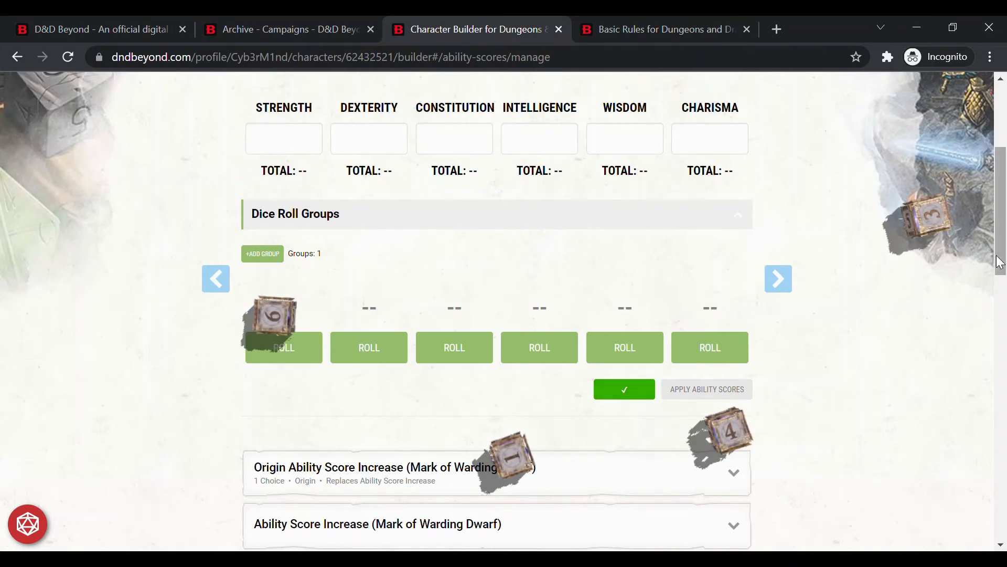
Open the D&D Beyond Forums in a new tab and go to the latest post of the Play-By-Post Rolling Dice thread
scroll(624, 275, "up", 5)
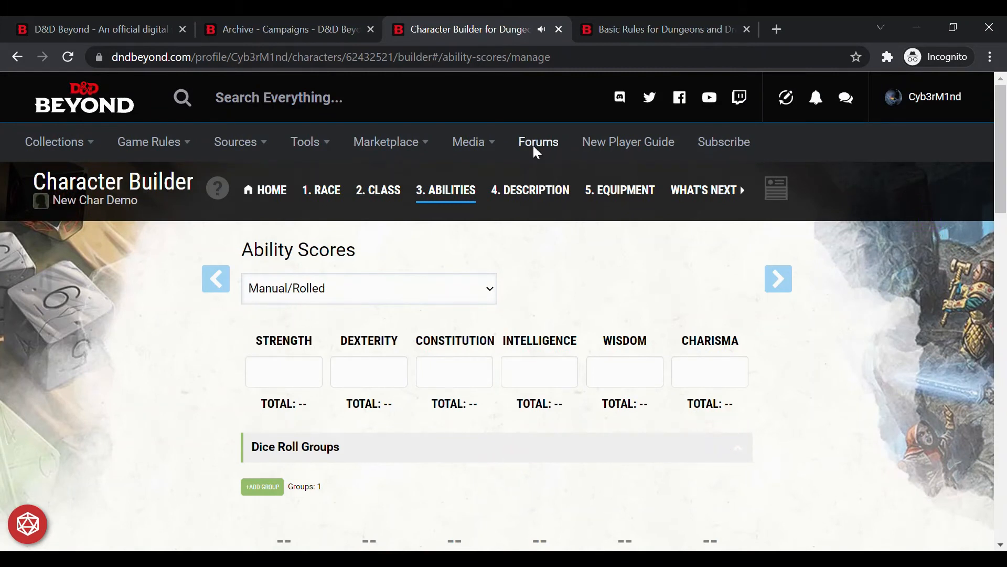
middle_click(545, 153)
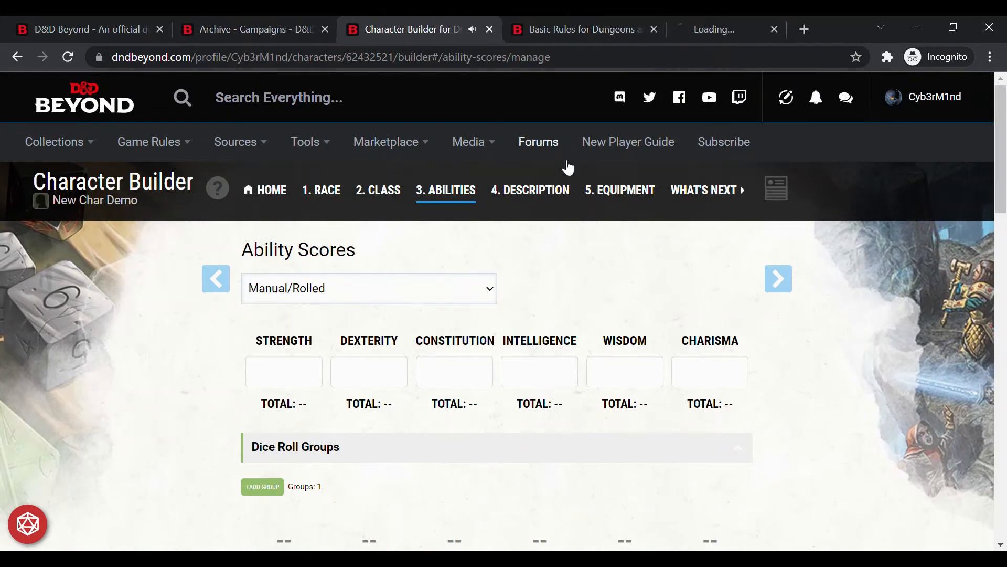
left_click(716, 33)
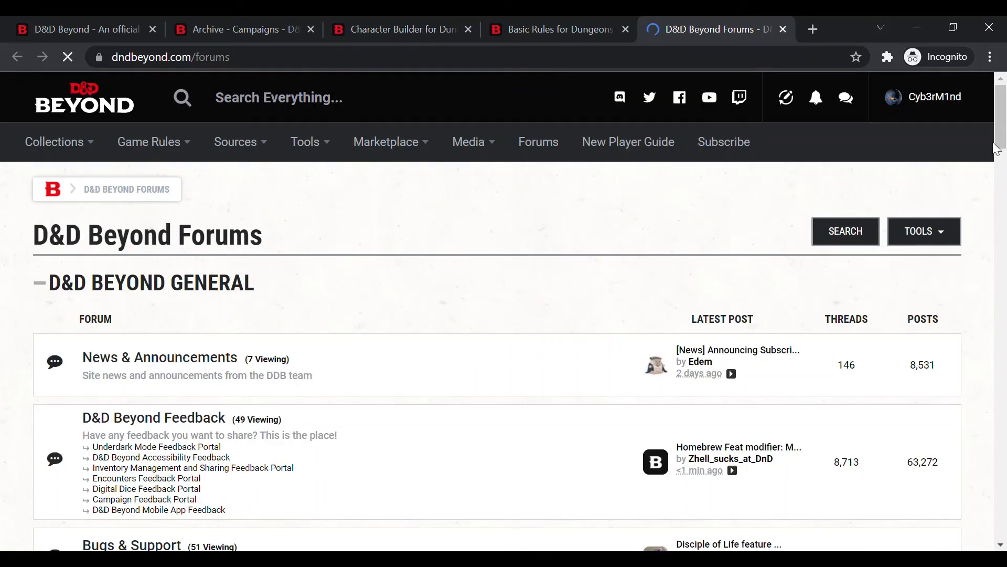
scroll(349, 351, "down", 10)
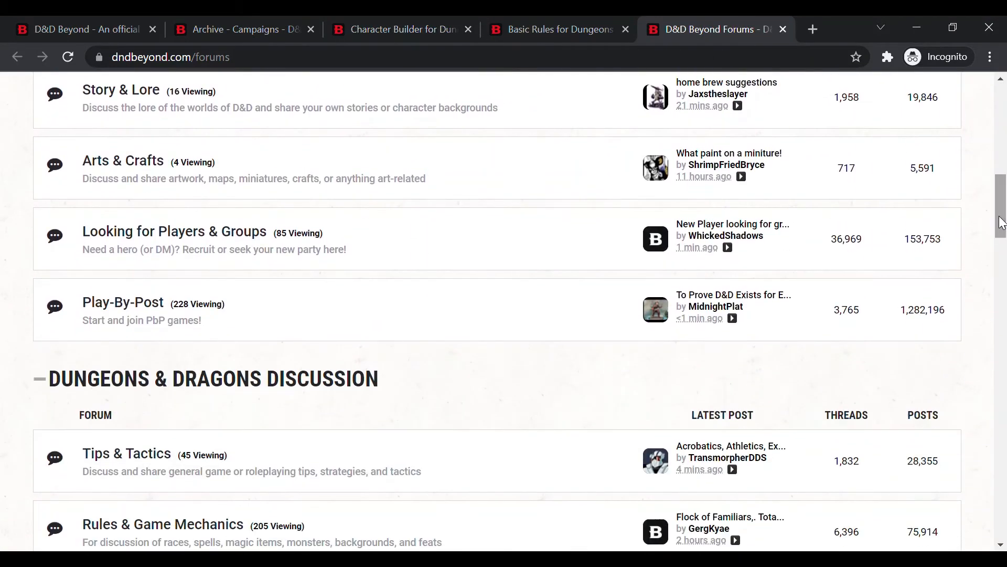
left_click(140, 309)
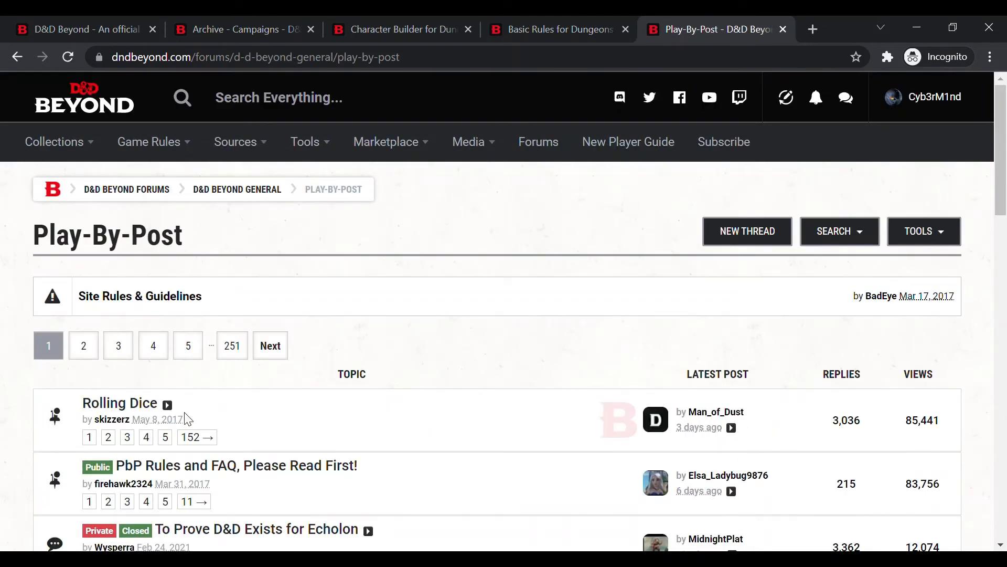
left_click(738, 433)
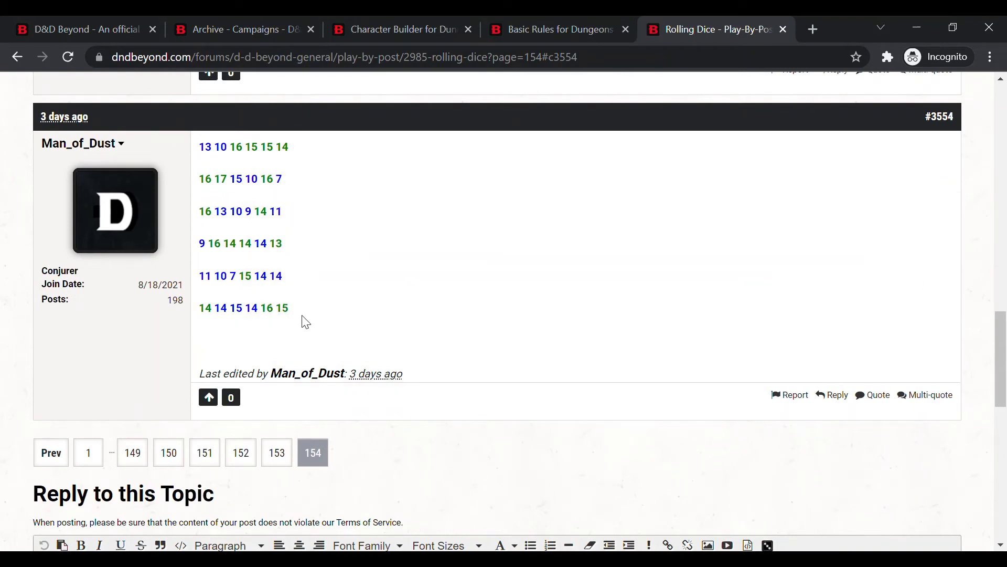
Examine the posted dice rolls and the thread's reply editor, then return to the Character Builder tab
mouse_move(288, 153)
scroll(1004, 347, "down", 7)
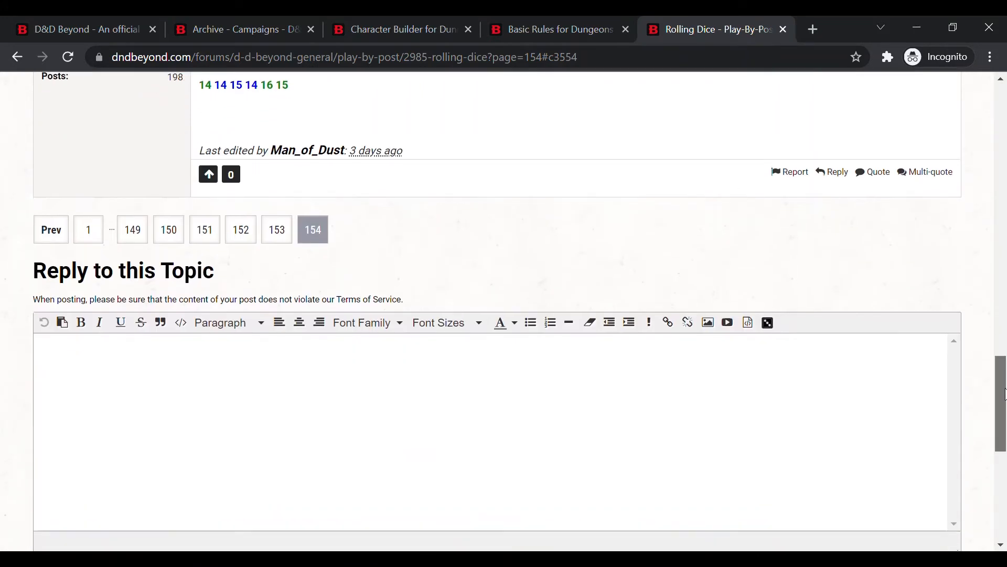
left_click(629, 326)
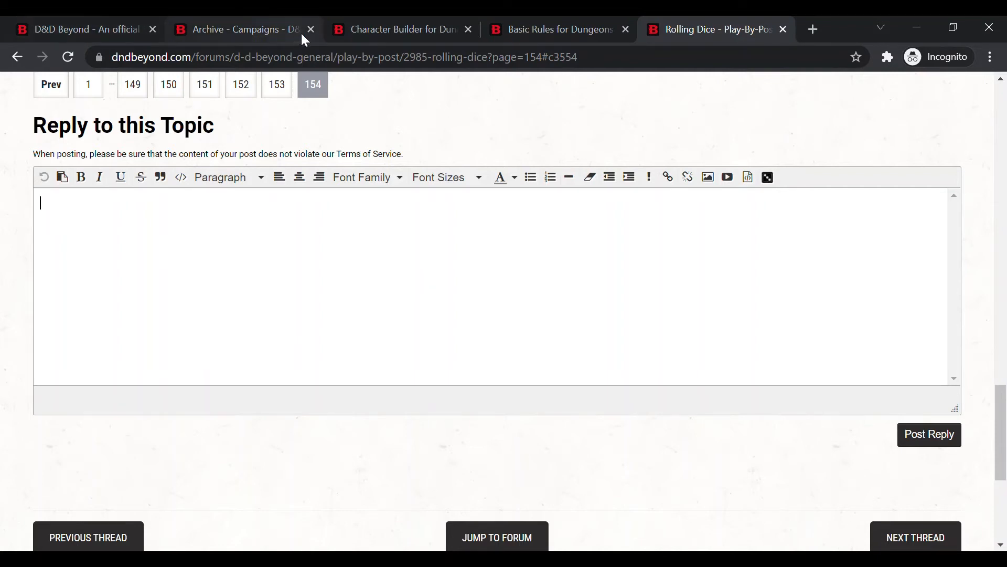
left_click(430, 27)
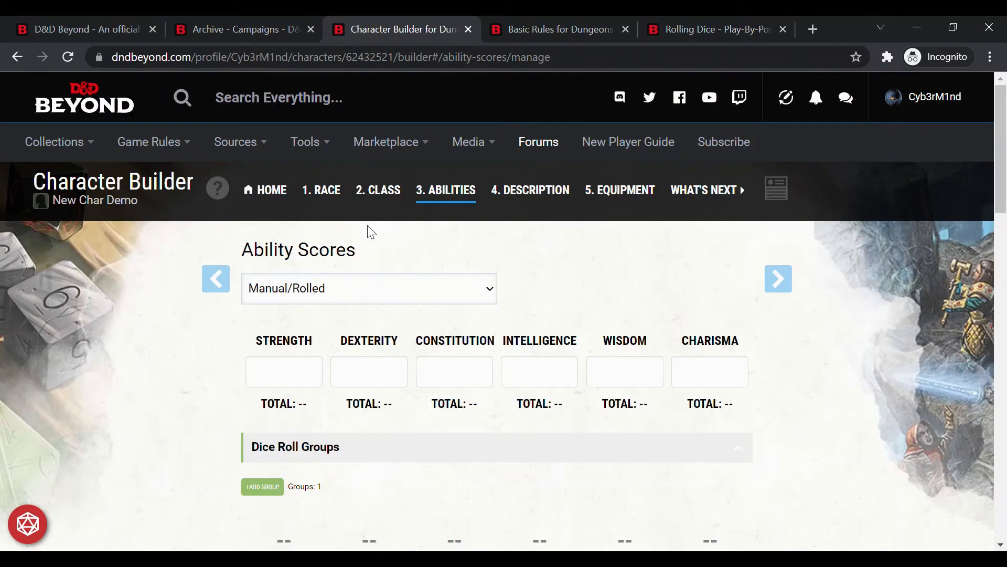
Switch to the Rolling Dice thread tab and write "New Char Demo" and "MoW Dwarf - Rogue" as separate paragraphs in the reply
left_click(534, 196)
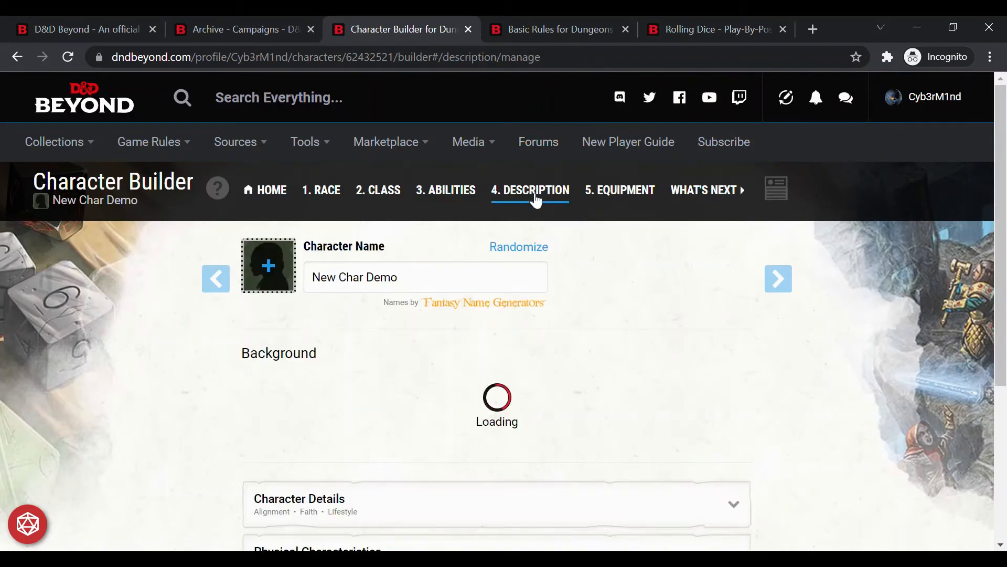
left_click(467, 195)
left_click(722, 15)
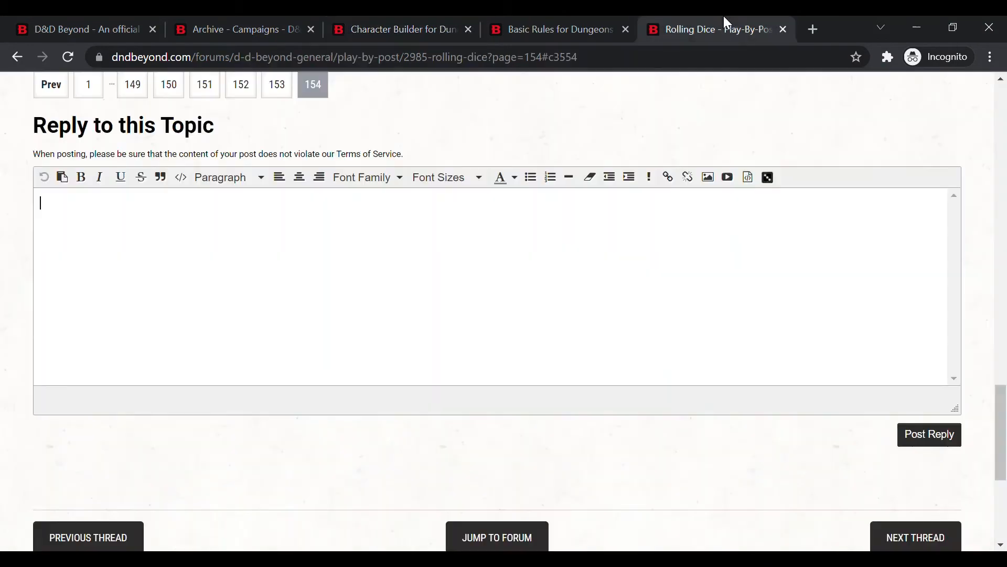
left_click(433, 294)
type("New Char Demo ")
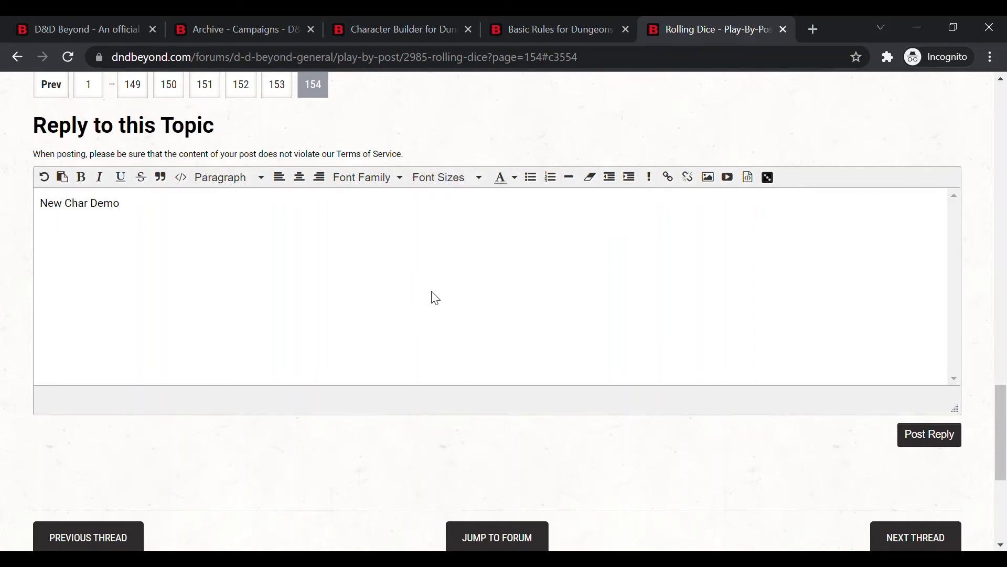
type("MoW Ward")
key("BackSpace")
type("Dwarf - Rogue")
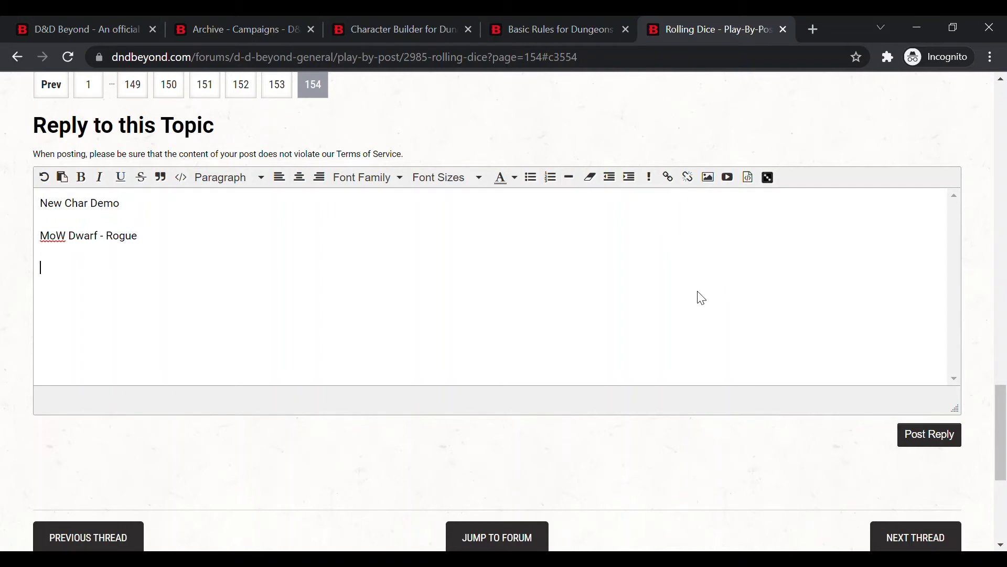
Insert an ability scores dice roll for 6 abilities with ones never rerolled, and post the reply
left_click(776, 185)
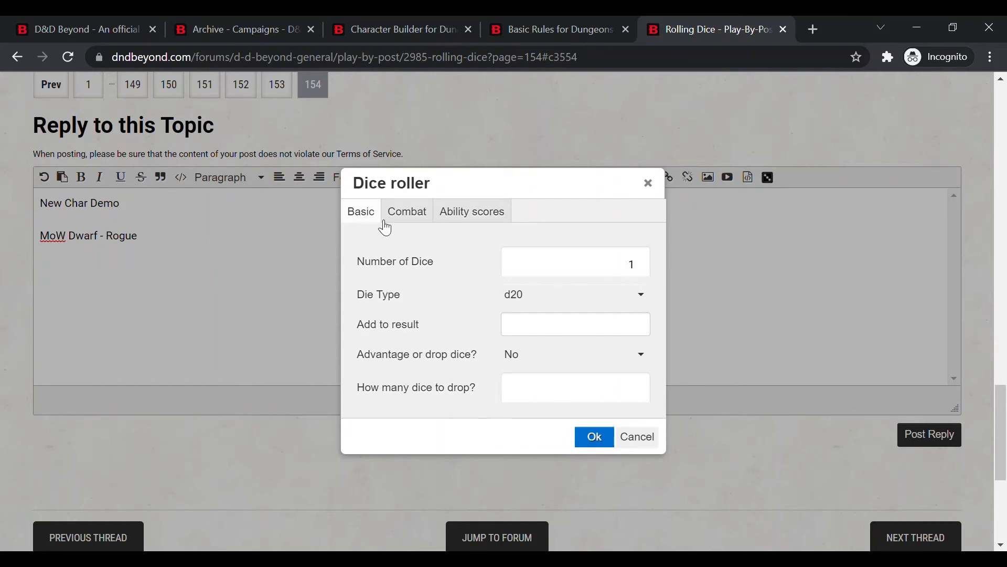
left_click(487, 216)
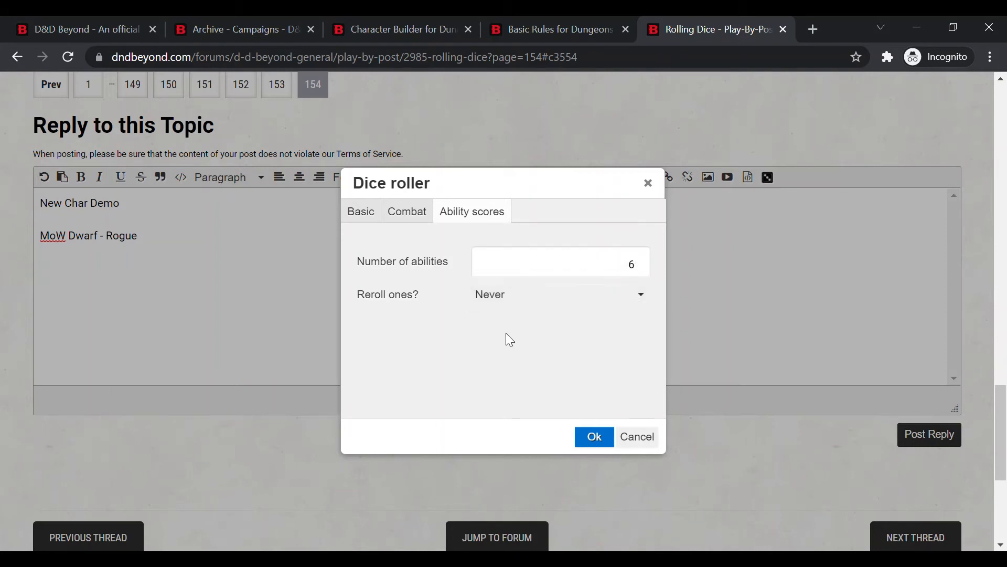
left_click(622, 297)
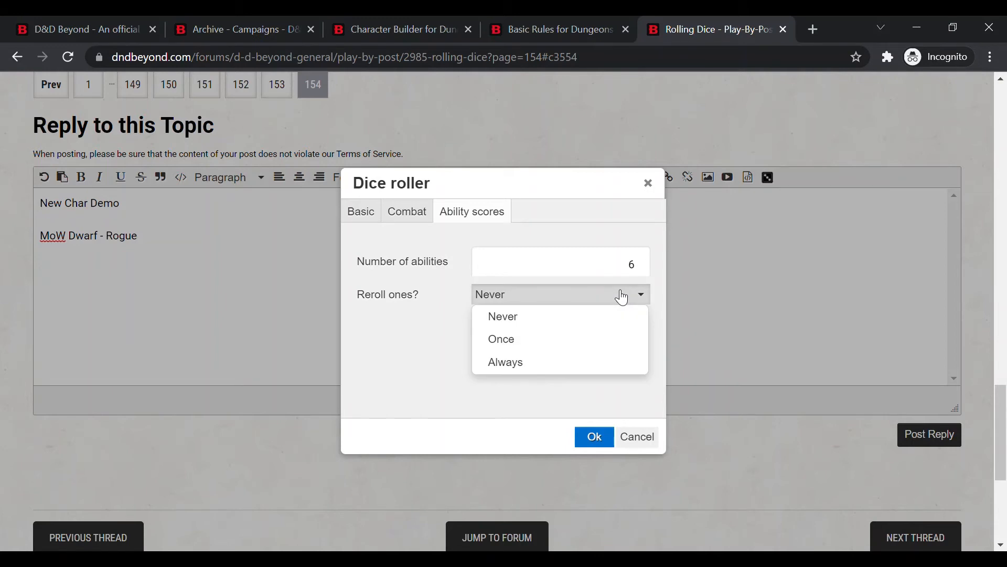
left_click(572, 320)
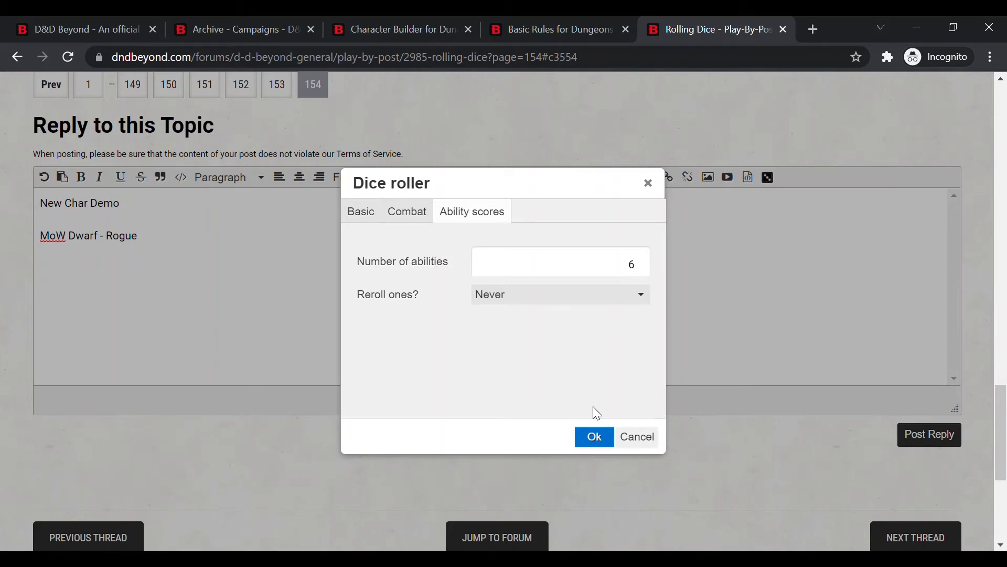
left_click(609, 443)
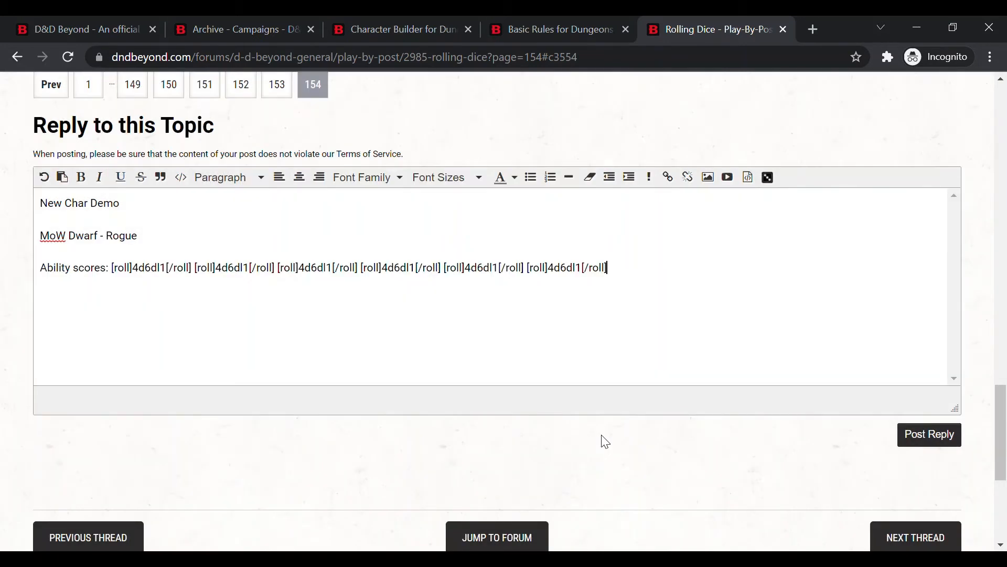
left_click(925, 440)
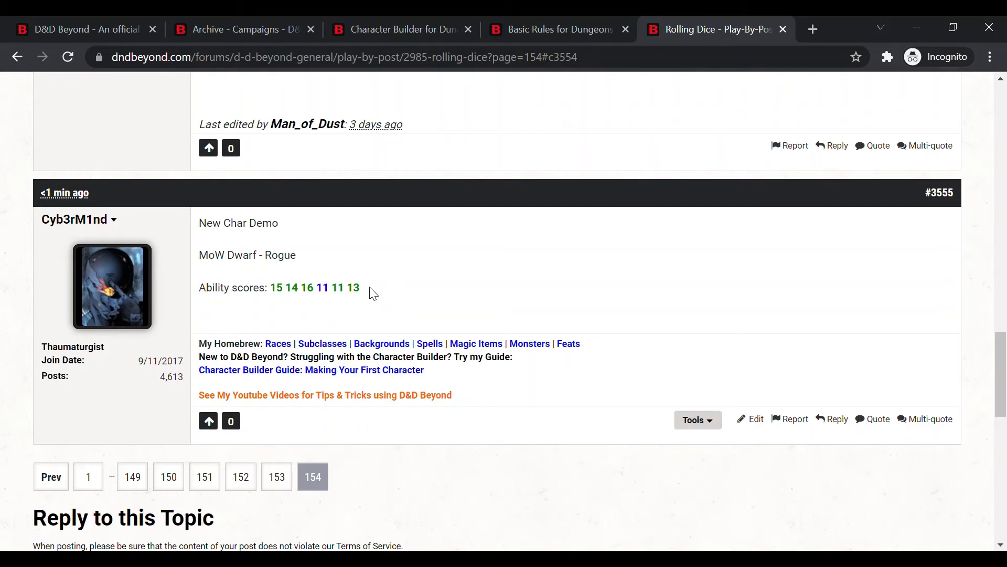
Copy the ability scores line from the new post and expand the Notes section of the Character Builder's Description page
left_click_drag(374, 294, 200, 289)
key("ctrl+c")
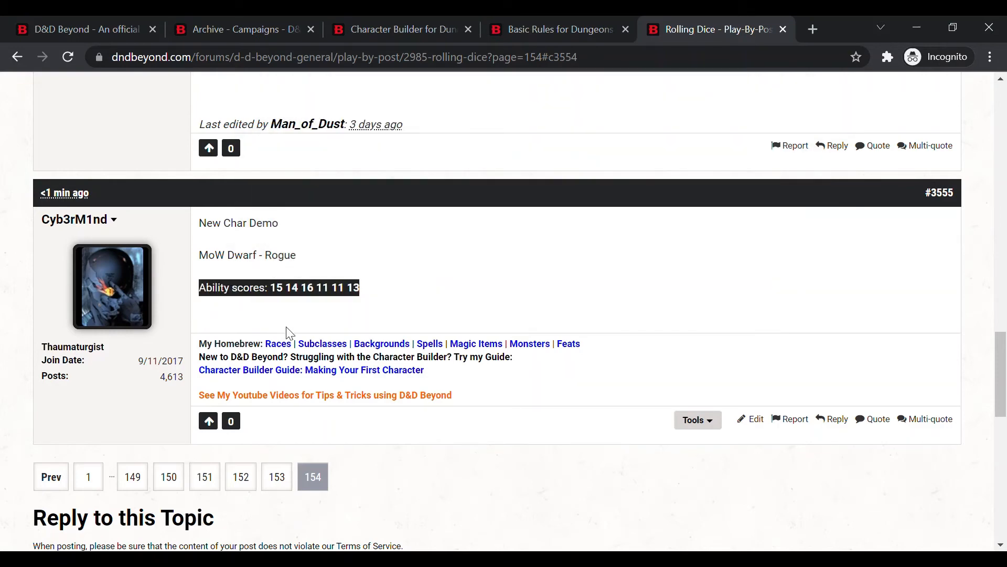
left_click(414, 28)
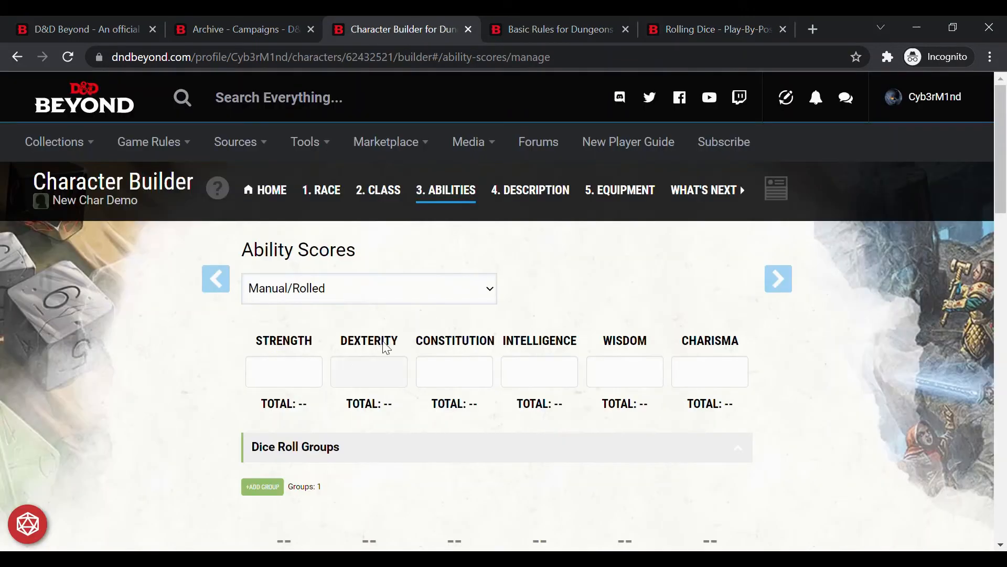
left_click(546, 199)
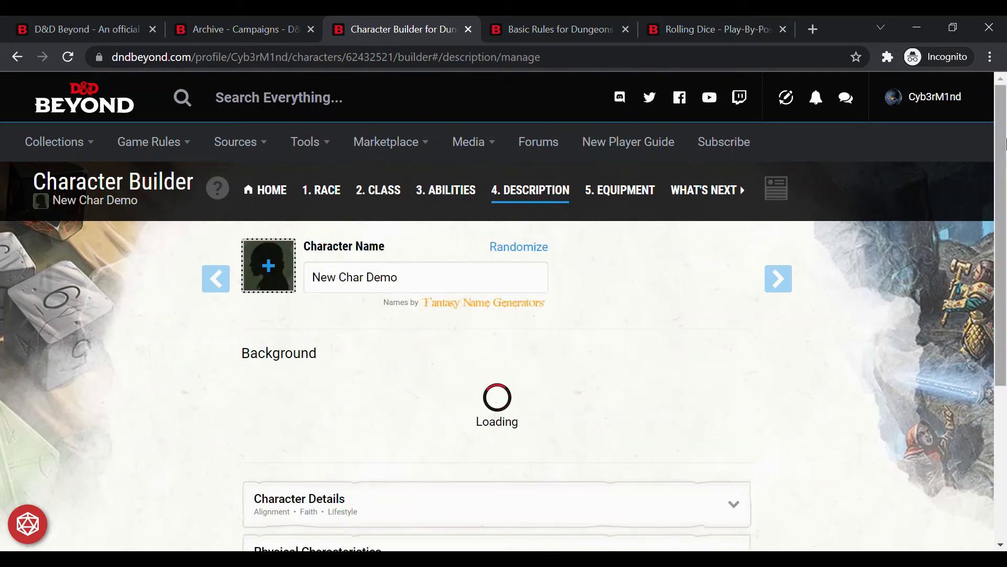
left_click_drag(1002, 133, 983, 326)
left_click(610, 433)
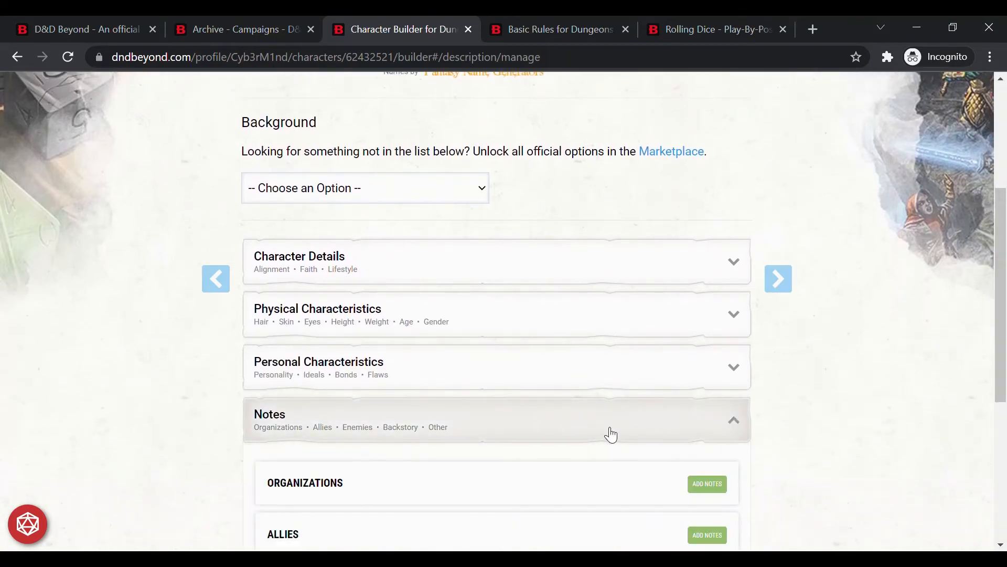
scroll(989, 362, "down", 4)
scroll(989, 362, "down", 2)
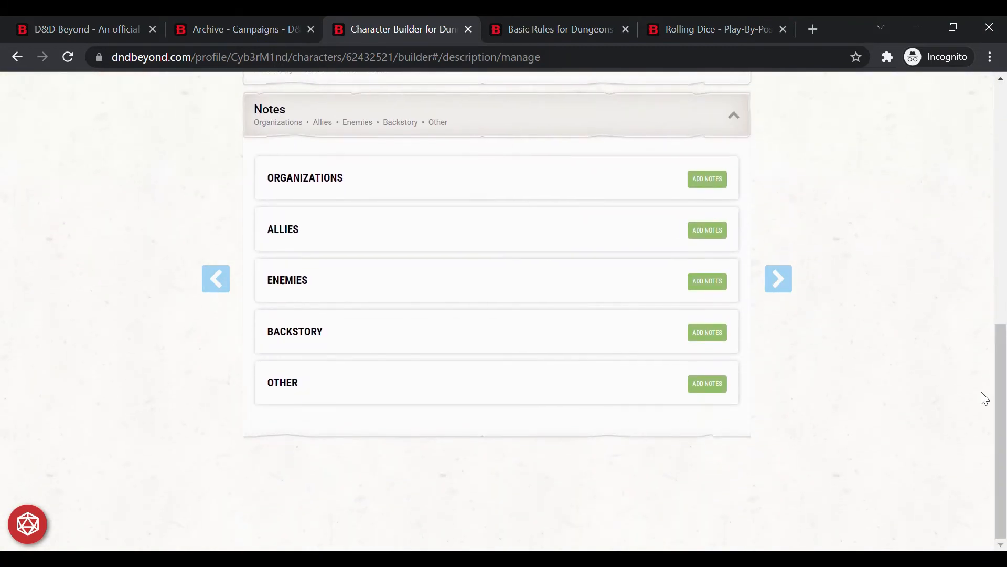
Add an Other note reading "Rolled Ability Scores:" followed by the copied ability scores line
left_click(726, 392)
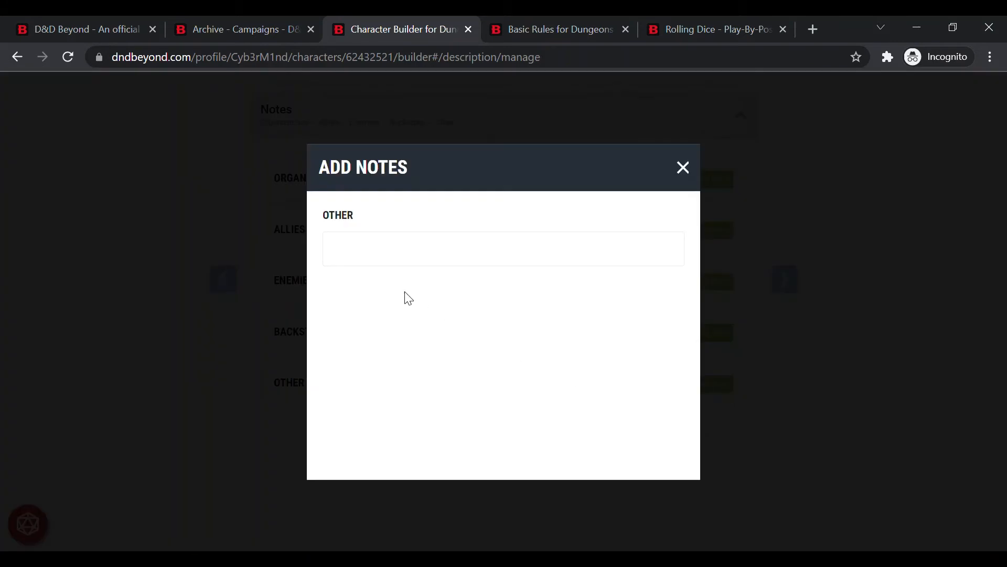
type("Rolled Abili")
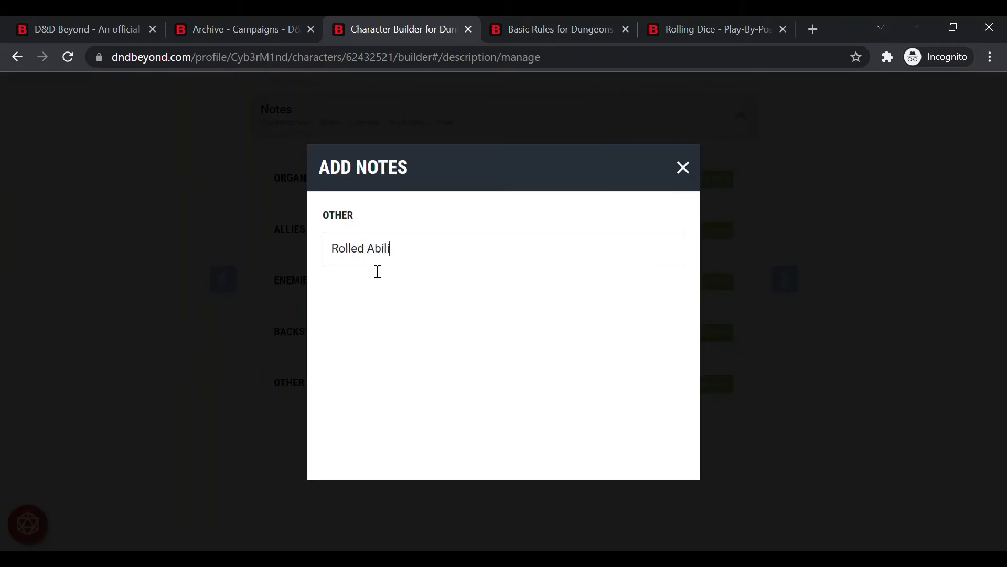
type("ty Scores:")
key("ctrl+v")
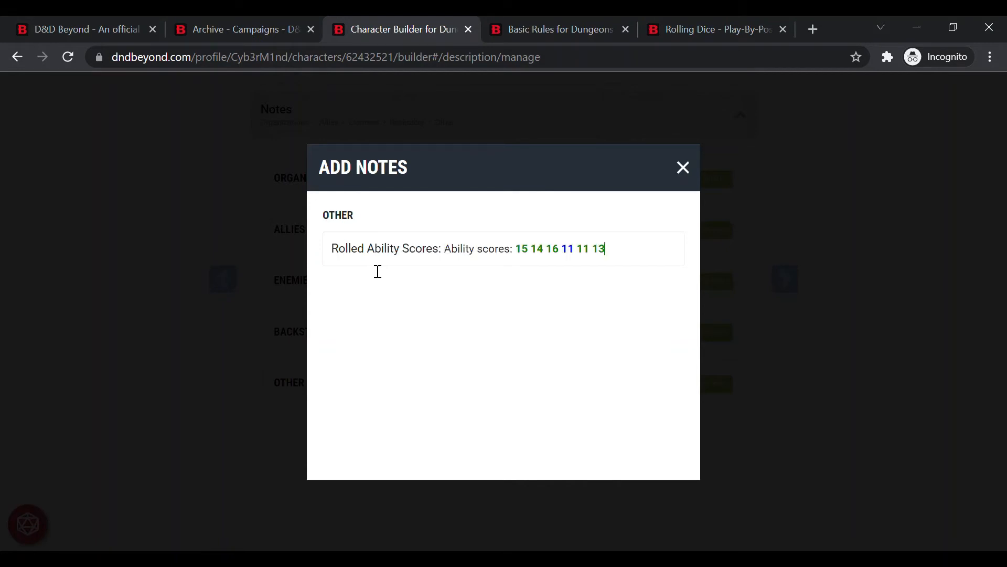
key("Return")
Add the link to forum post #3555 below the scores in the Other note, then close the note and collapse the Notes section
left_click(693, 36)
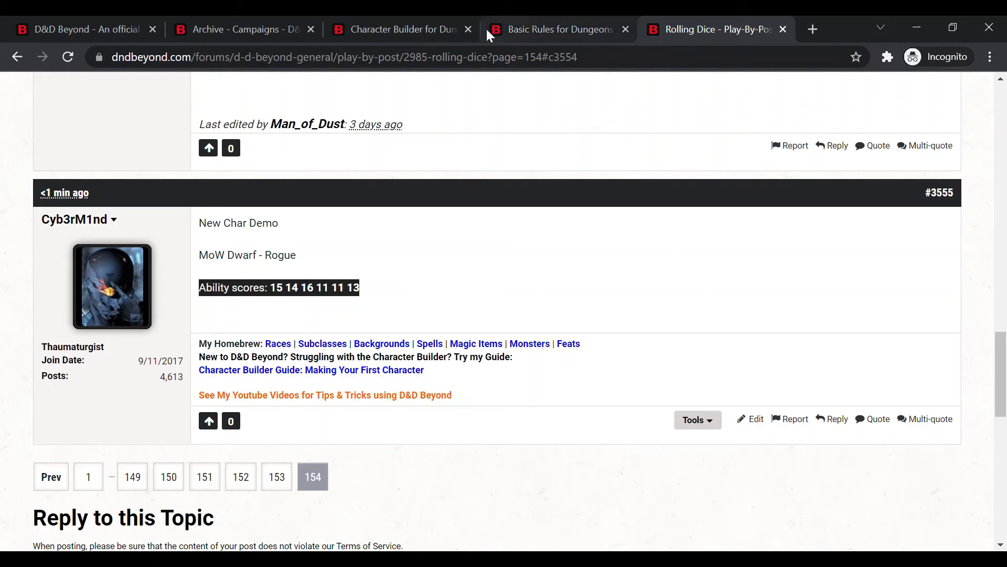
left_click(401, 23)
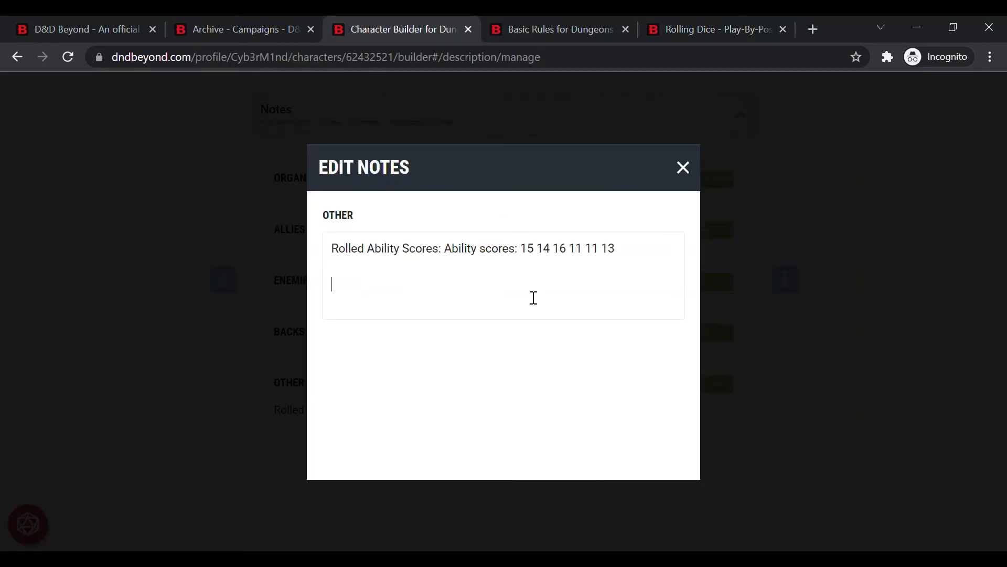
type("https://www.dndbeyond.com/forums/d-d-beyond-general/play-by-post/2985-rolling-dice?comment=3555")
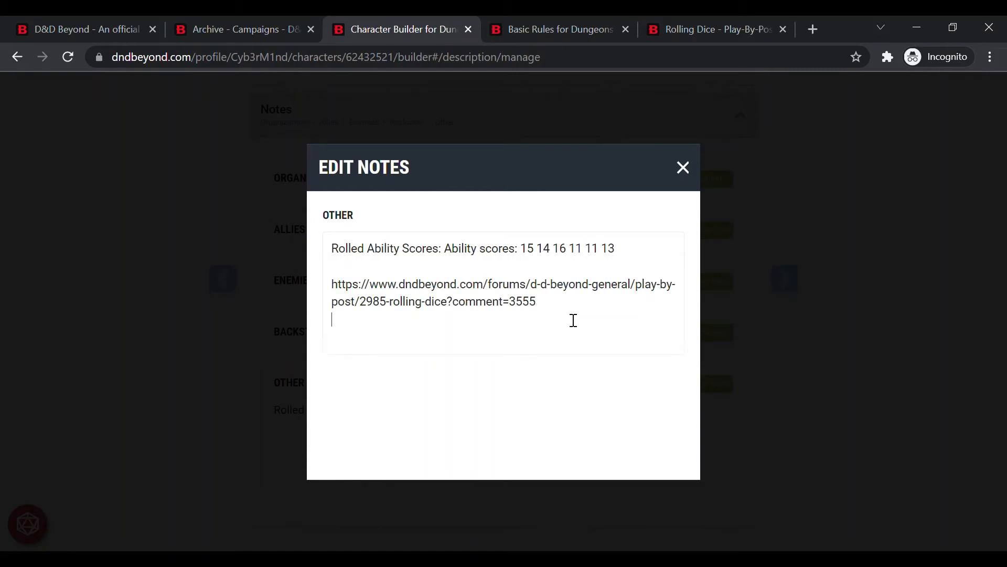
left_click(683, 167)
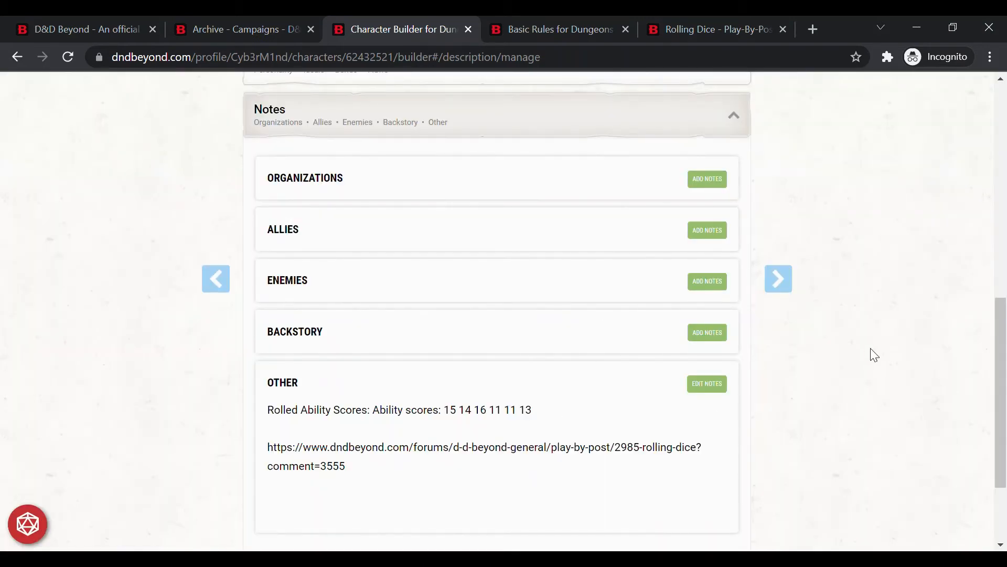
left_click(741, 126)
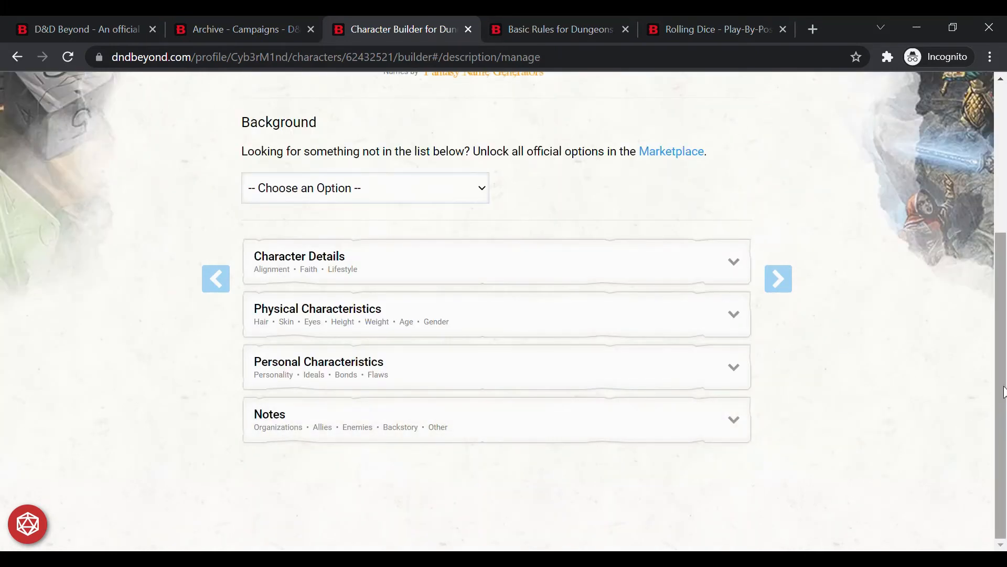
Return to the builder's Abilities page and, consulting the posted rolls, set Dexterity to 16 and Intelligence to 15
scroll(1004, 391, "up", 4)
left_click(446, 178)
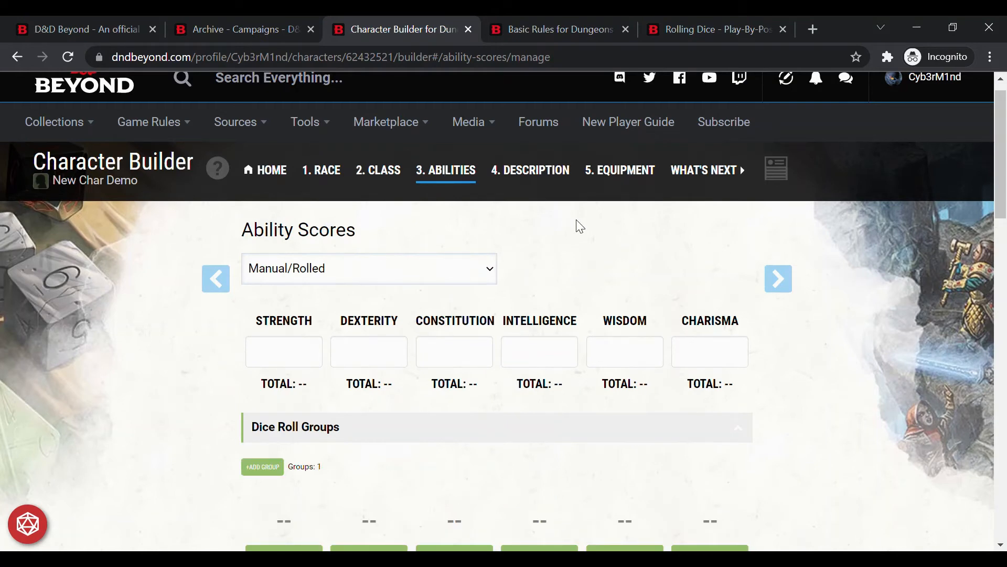
left_click(700, 23)
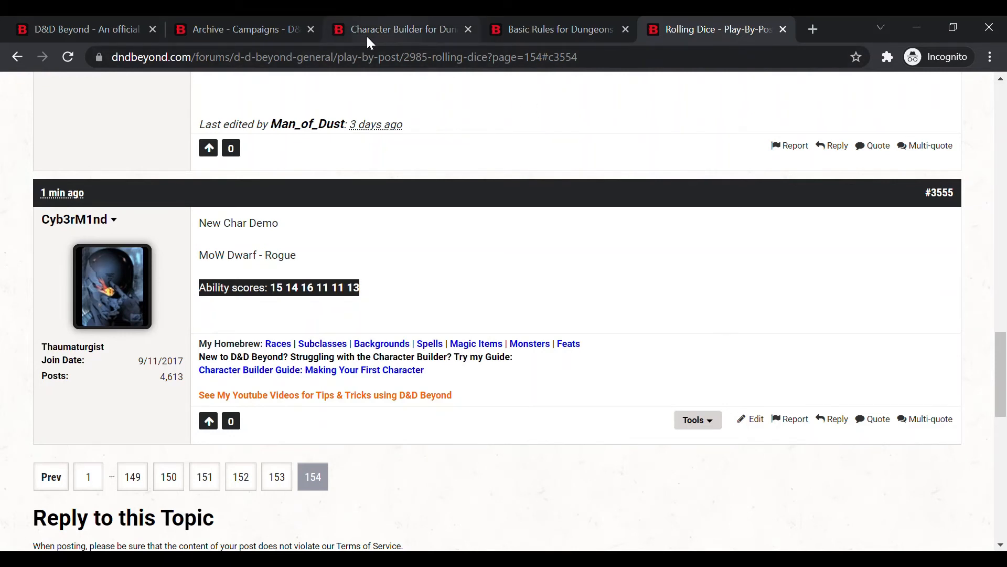
left_click(542, 29)
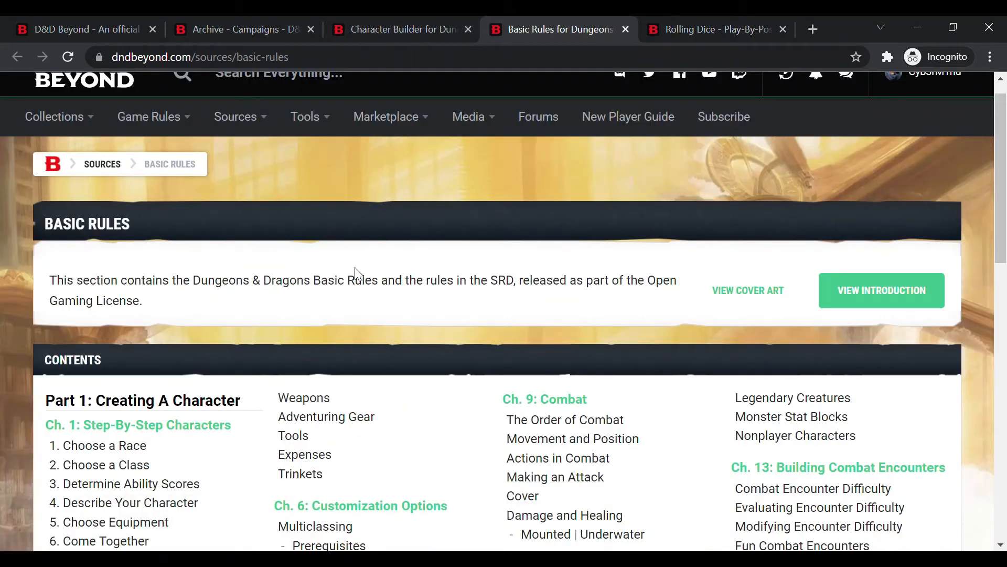
left_click(402, 28)
left_click(379, 365)
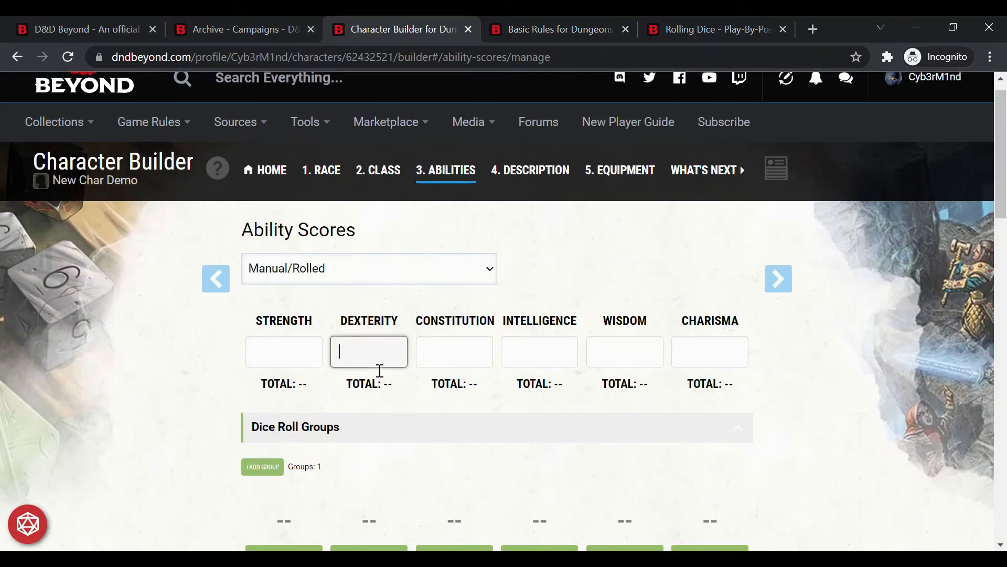
type("16")
left_click(696, 32)
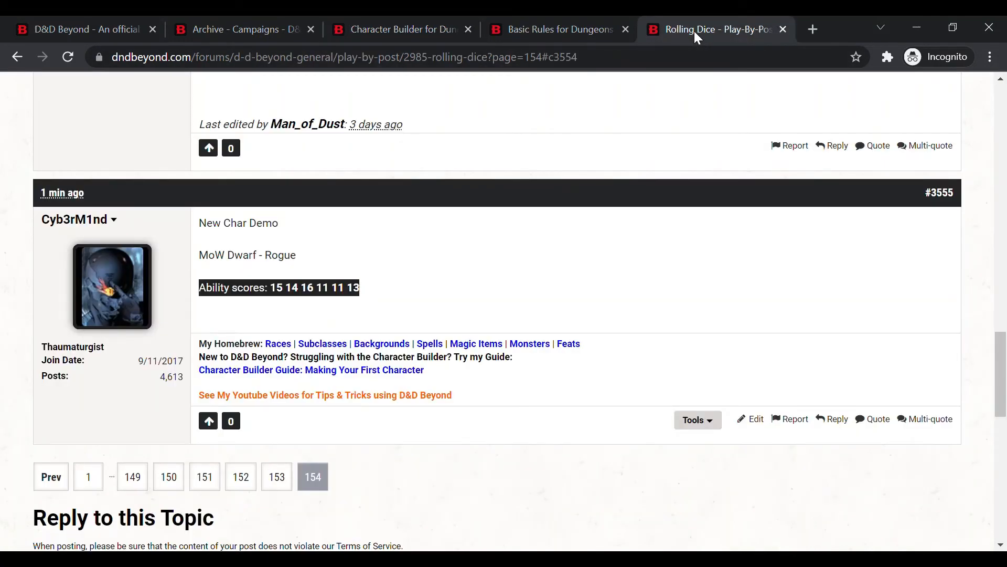
left_click(405, 27)
left_click(540, 356)
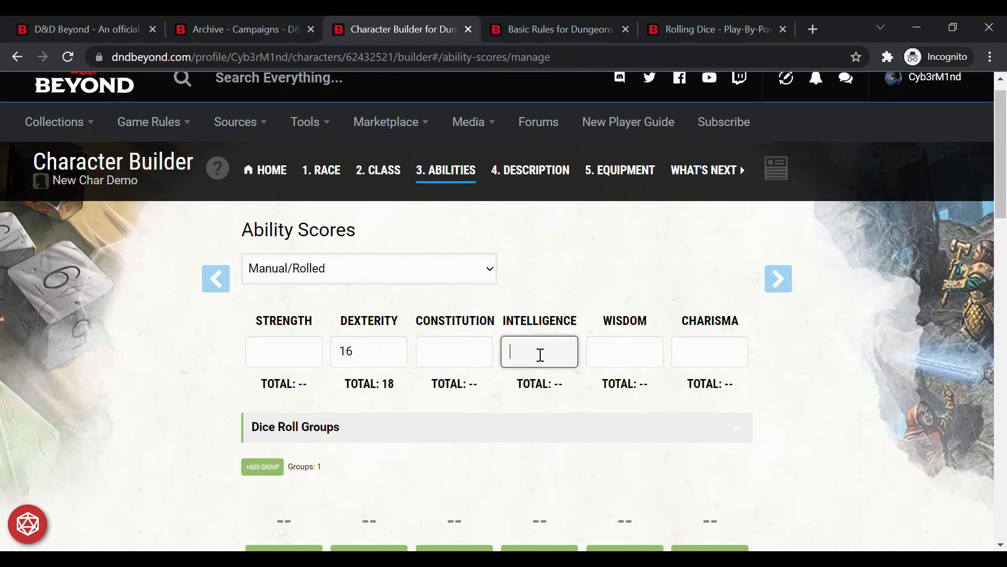
type("15")
Recheck the posted rolls and set Wisdom to 14, Constitution to 13, Strength to 11 and Charisma to 11
left_click(710, 37)
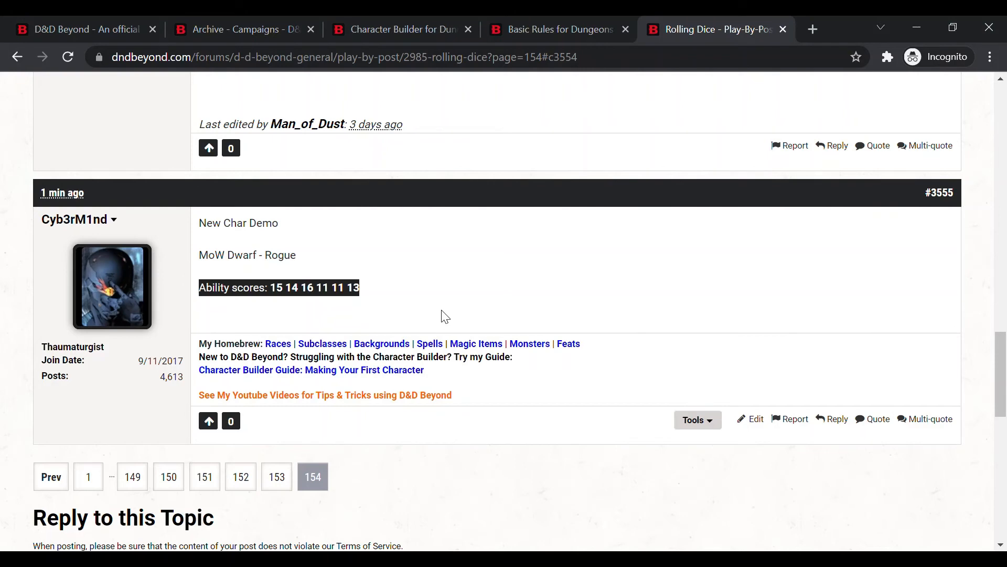
left_click(392, 35)
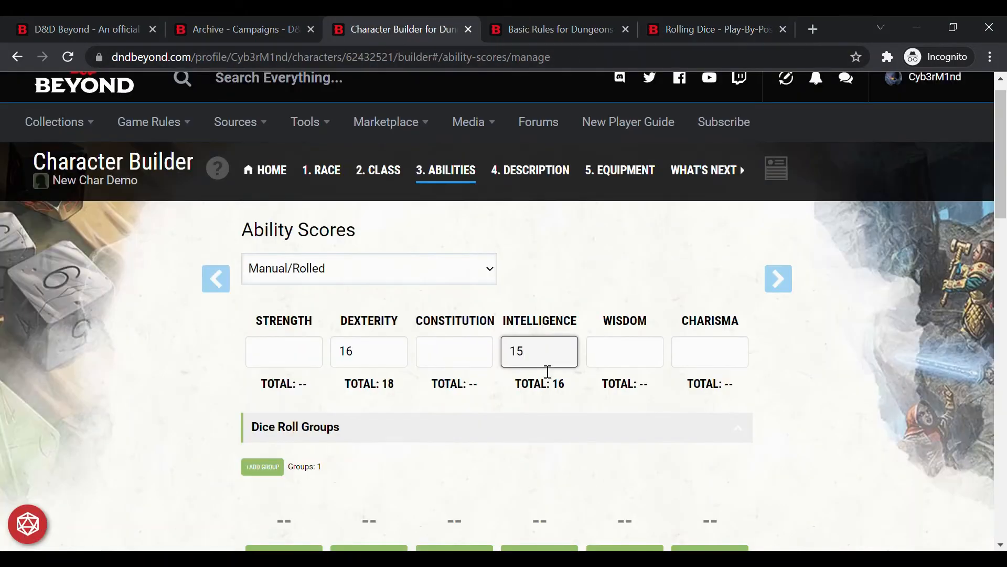
left_click(622, 365)
type("14")
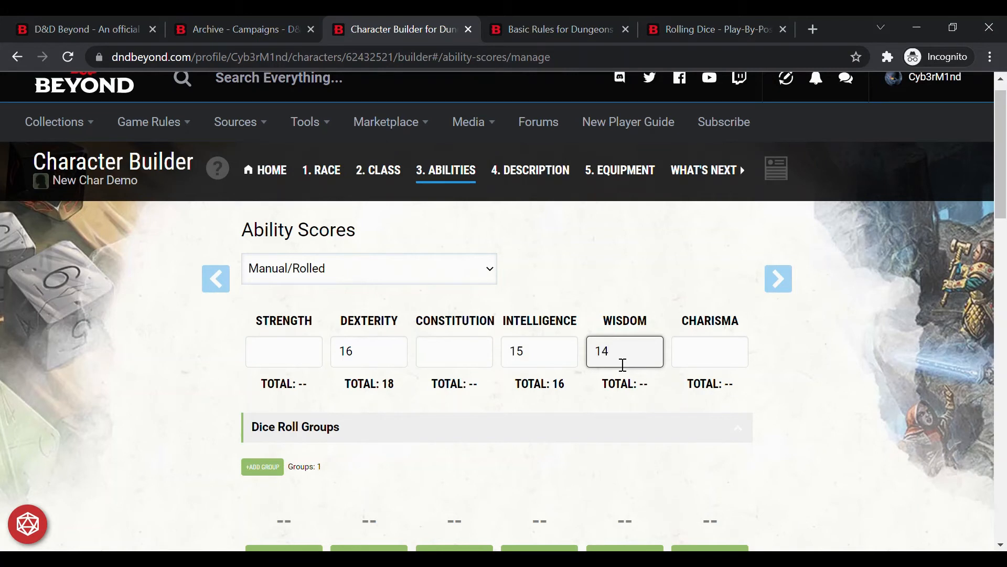
left_click(469, 358)
type("13")
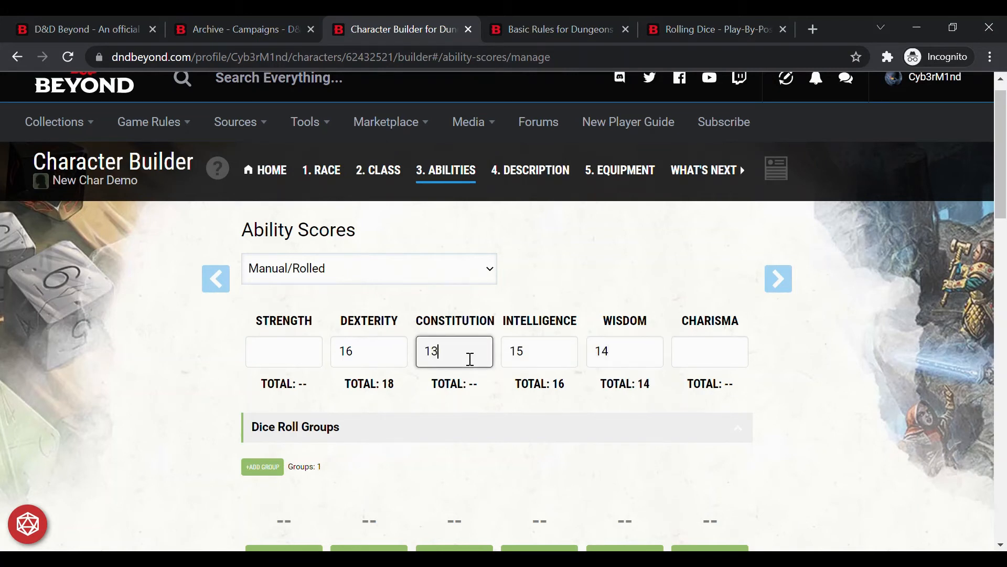
left_click(302, 366)
type("11")
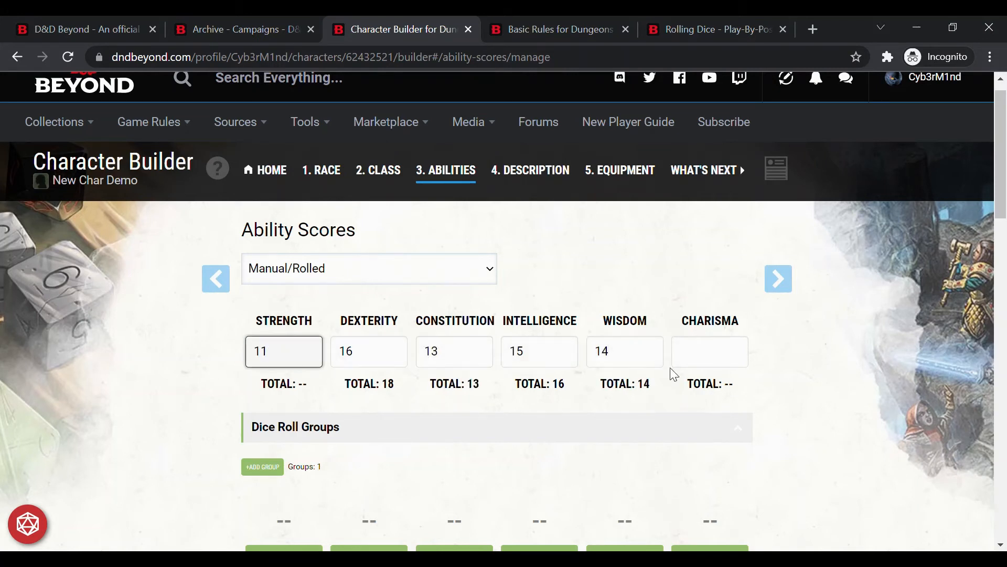
left_click(704, 360)
type("11")
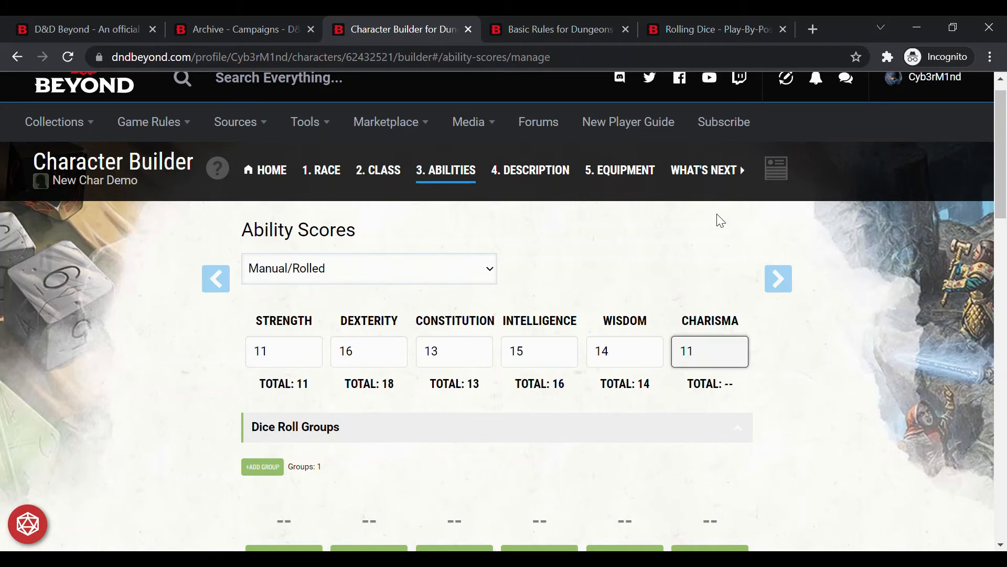
Check the entered ability scores against the posted rolls and review the Score Calculations for each ability
left_click(664, 31)
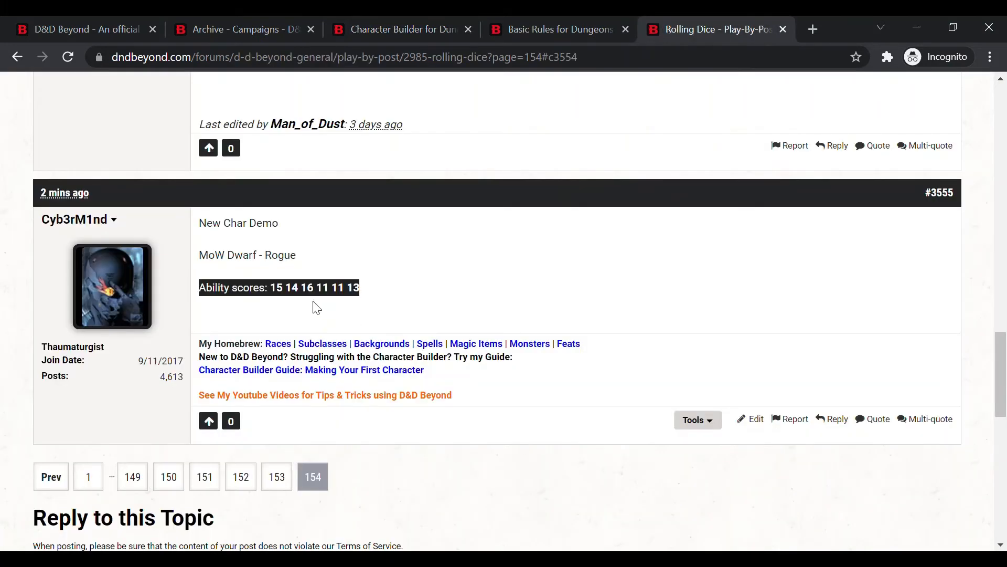
left_click(402, 33)
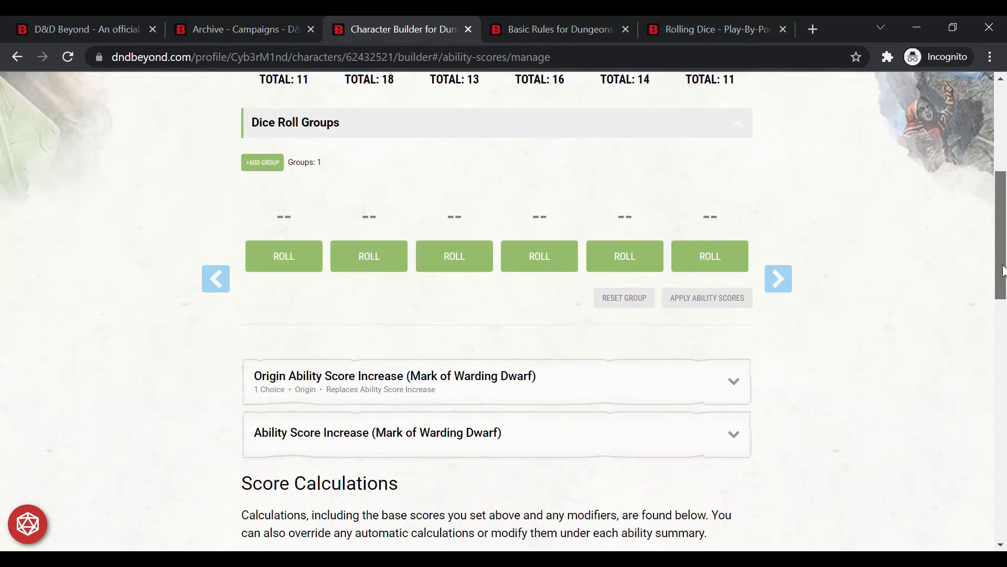
left_click_drag(1001, 216, 1002, 376)
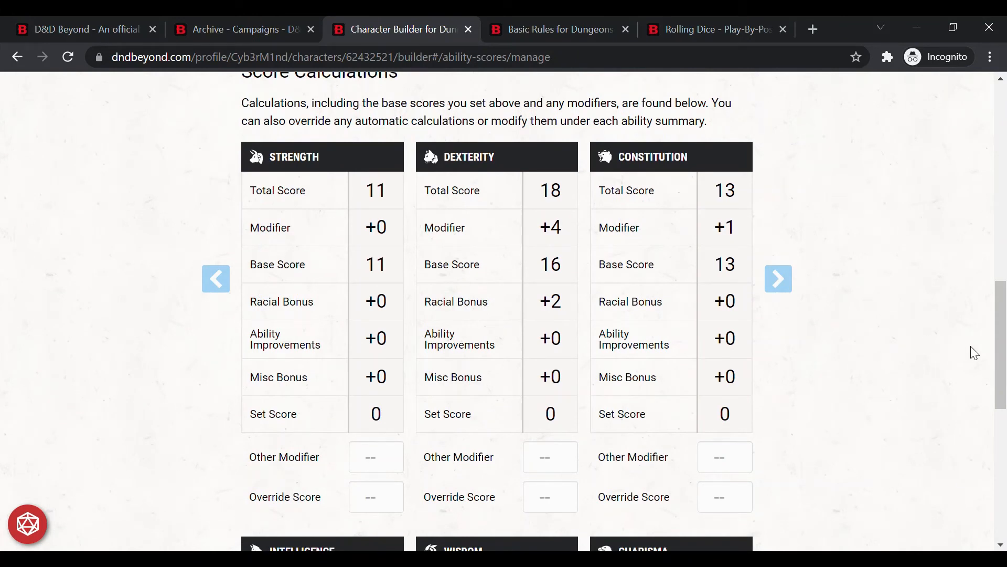
left_click_drag(1002, 312, 1002, 351)
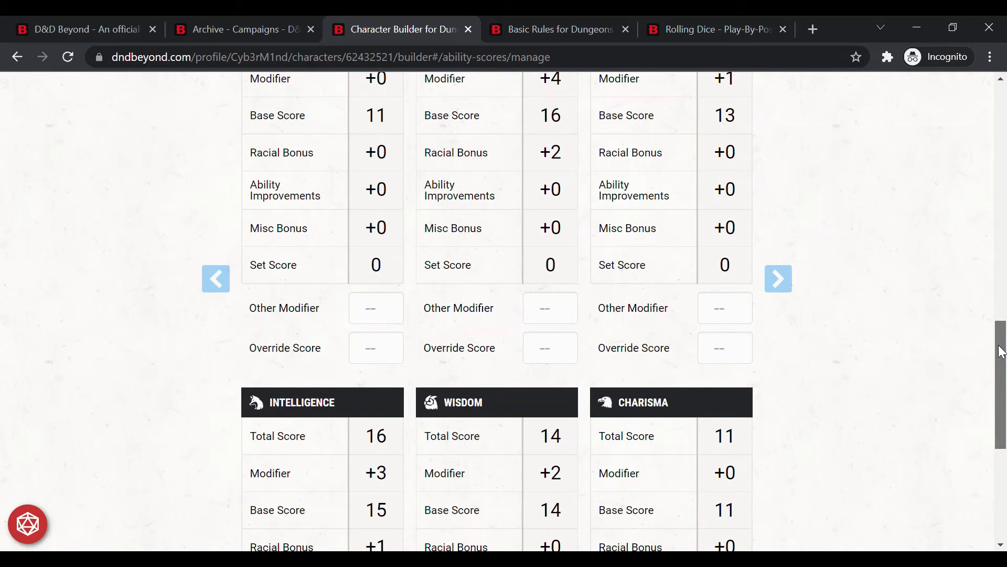
left_click_drag(1002, 352, 999, 111)
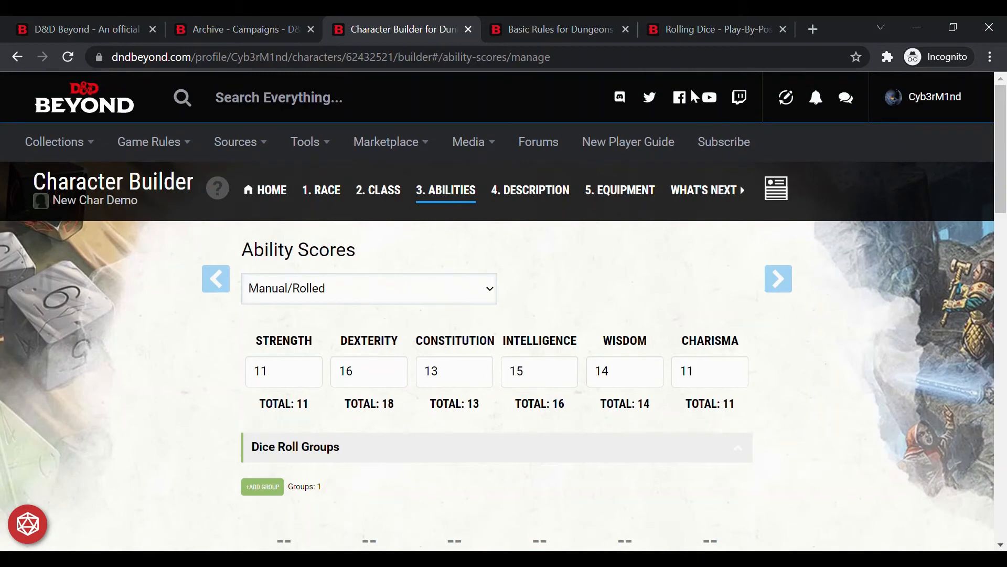
Examine the dice roll results in the other posts of the Rolling Dice thread, then return to the Character Builder
left_click(700, 30)
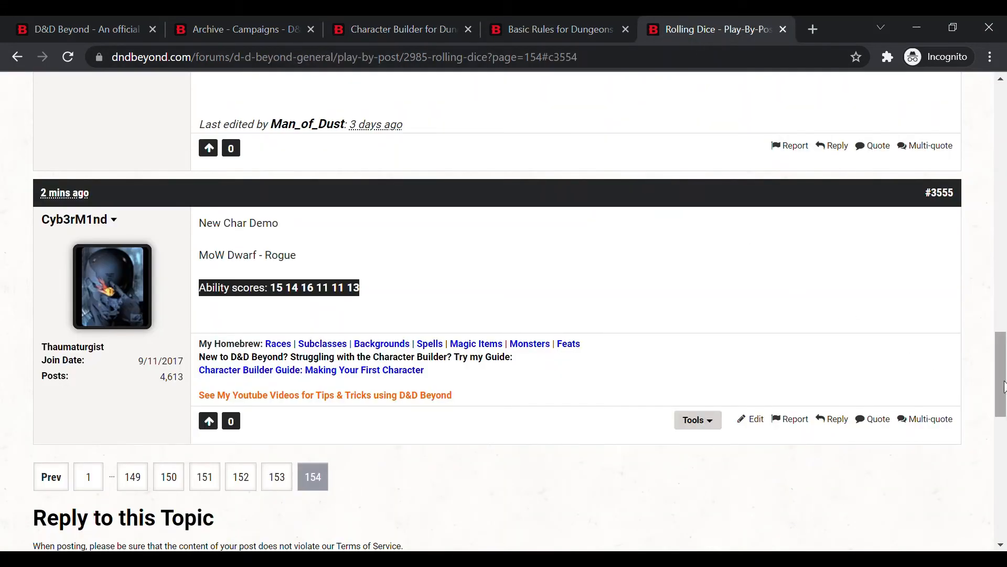
left_click_drag(1002, 388, 1003, 259)
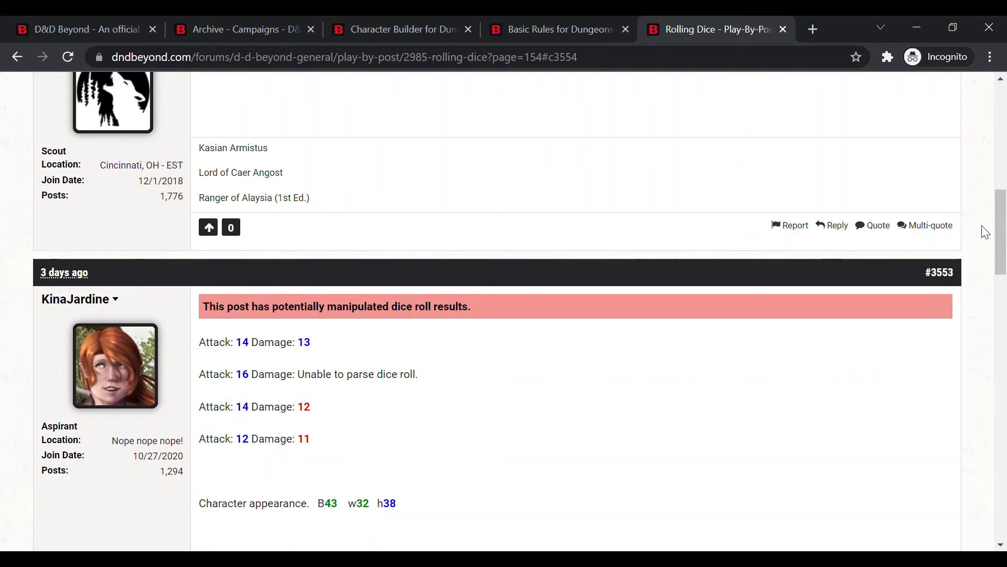
left_click_drag(1003, 238, 1003, 263)
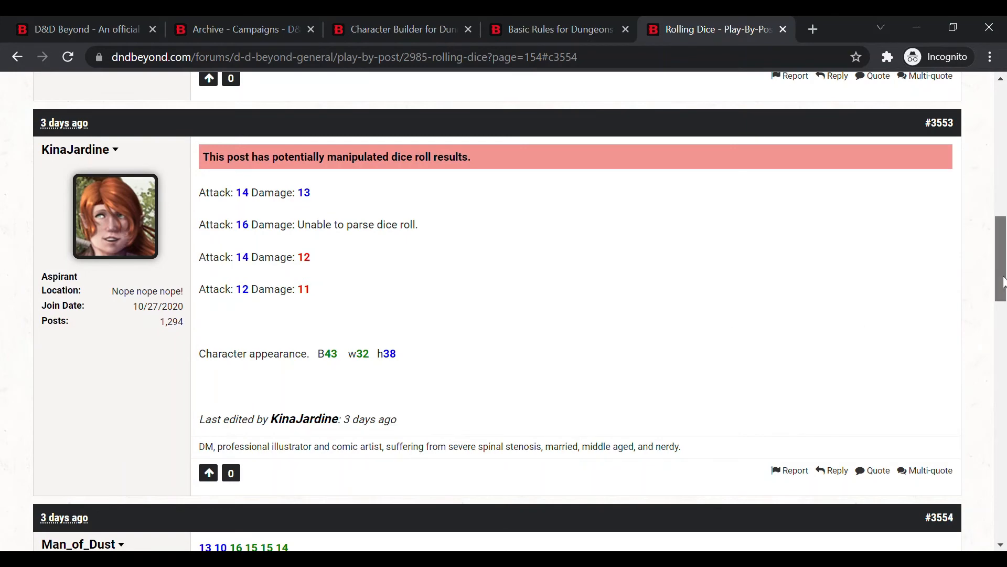
left_click_drag(1005, 281, 1004, 272)
scroll(1004, 272, "up", 13)
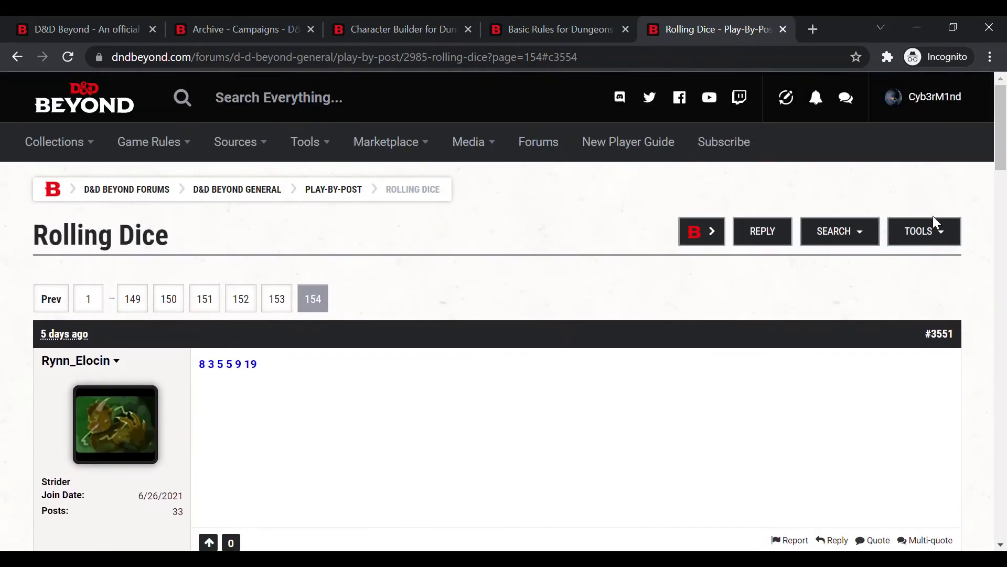
left_click(934, 225)
left_click(398, 26)
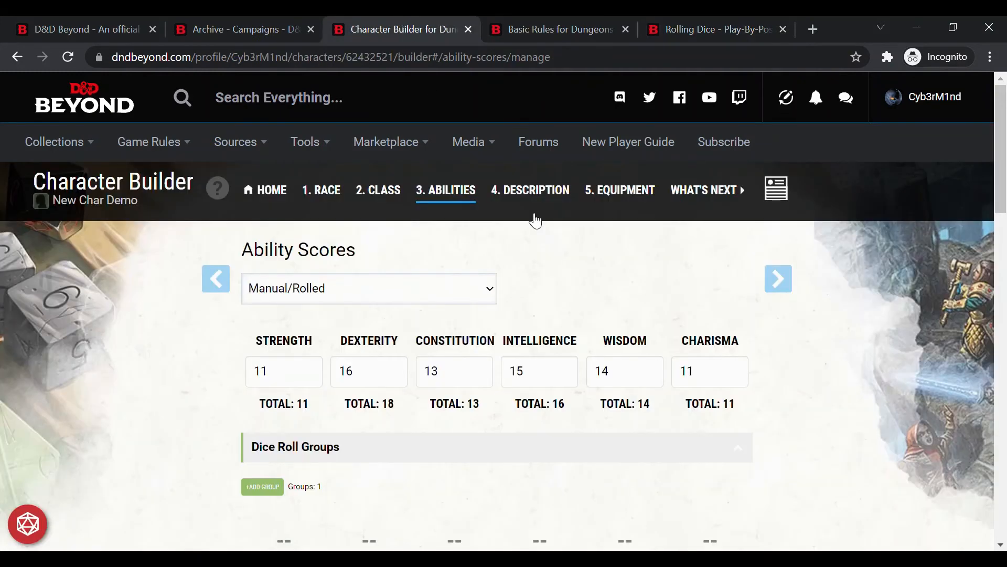
On the Description page, apply the dark-bearded dwarf portrait with tied-back hair from the Mark of Warding Dwarf portraits
left_click(523, 189)
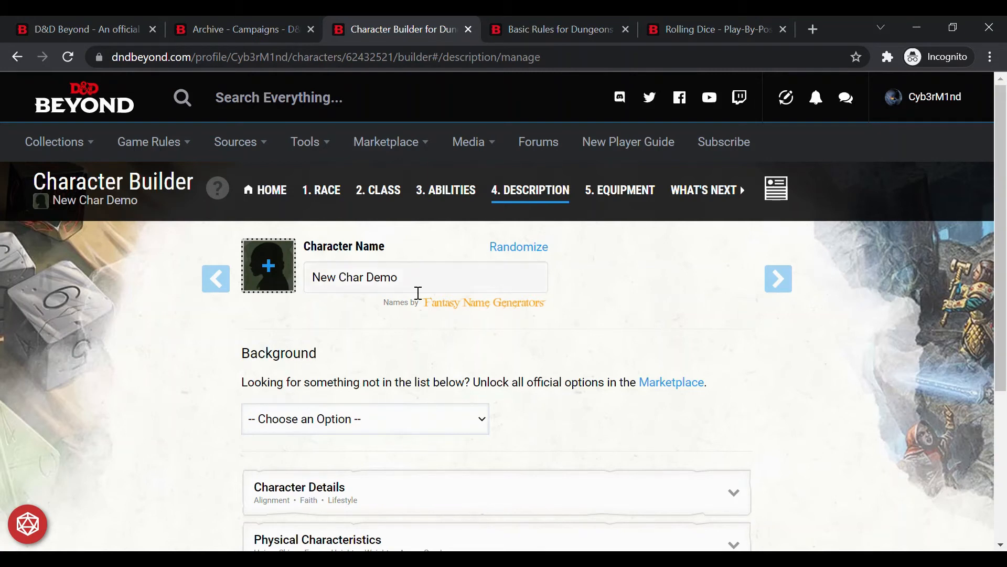
left_click(267, 272)
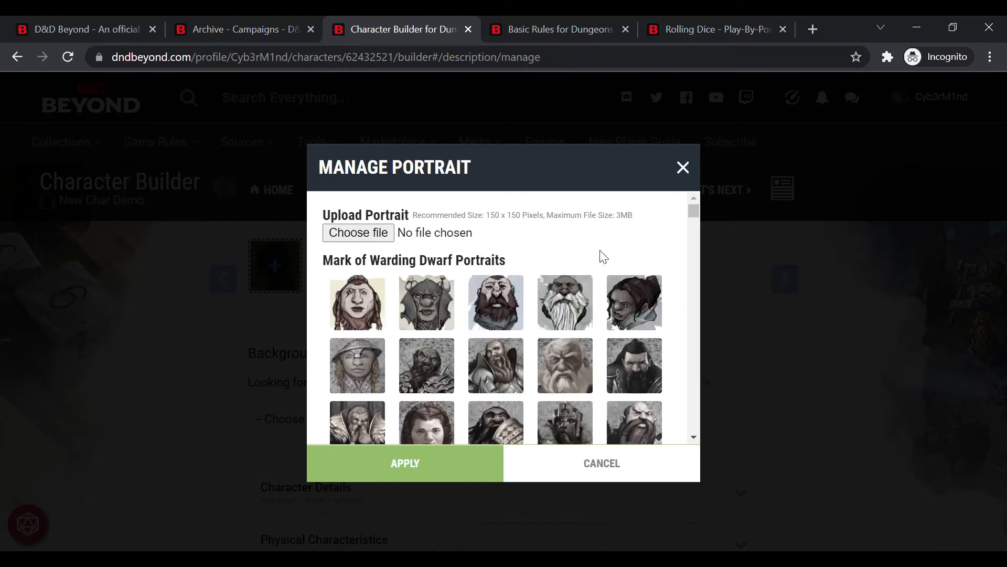
left_click_drag(692, 210, 701, 219)
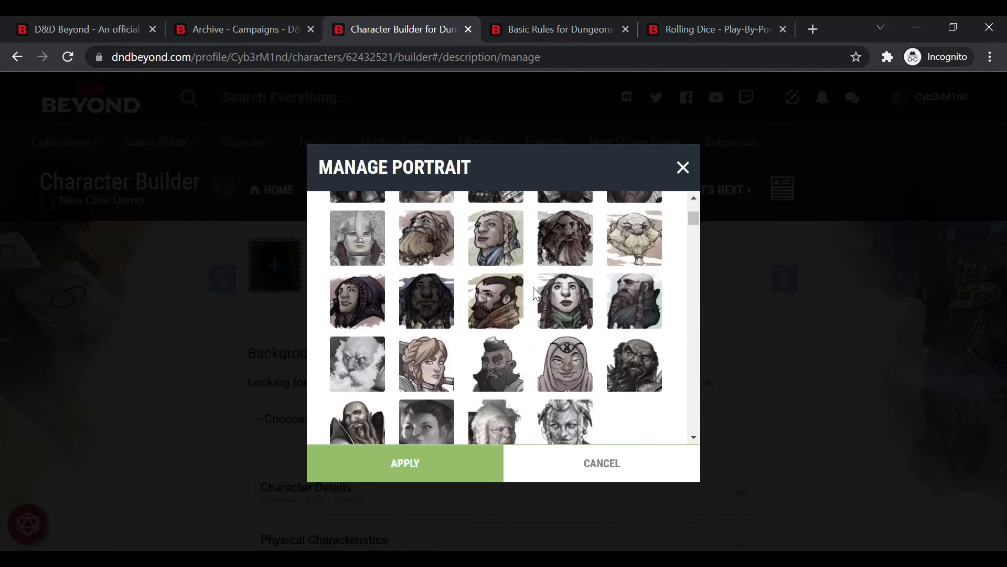
left_click(496, 301)
left_click(423, 462)
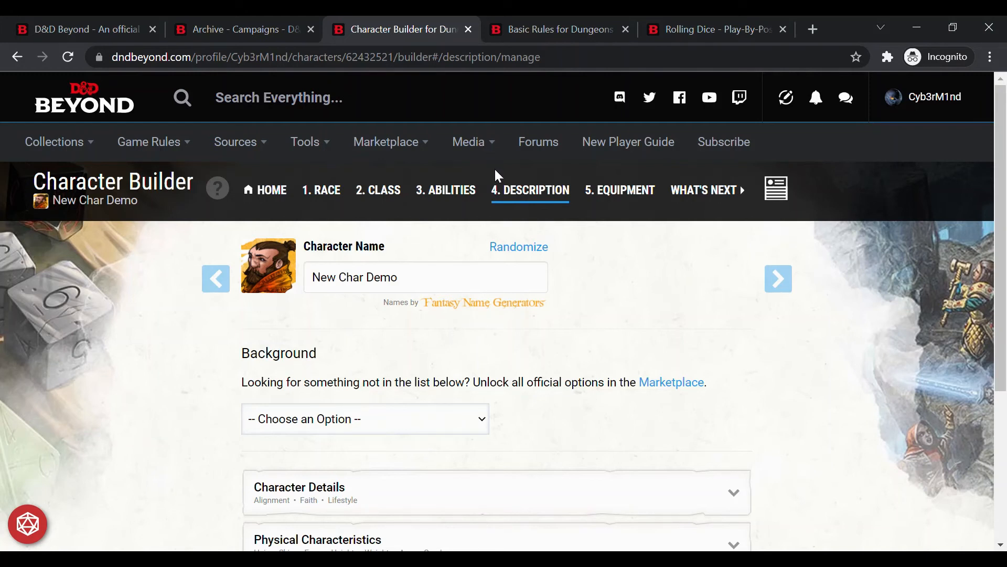
Set the background to Criminal / Spy and choose Insight as its skill proficiency
left_click(317, 284)
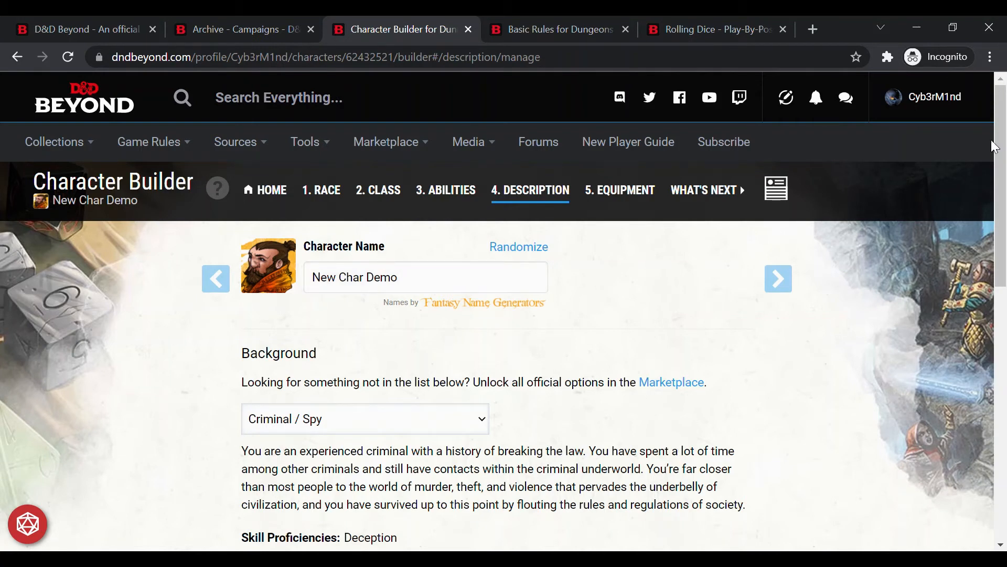
left_click_drag(1004, 134, 1004, 235)
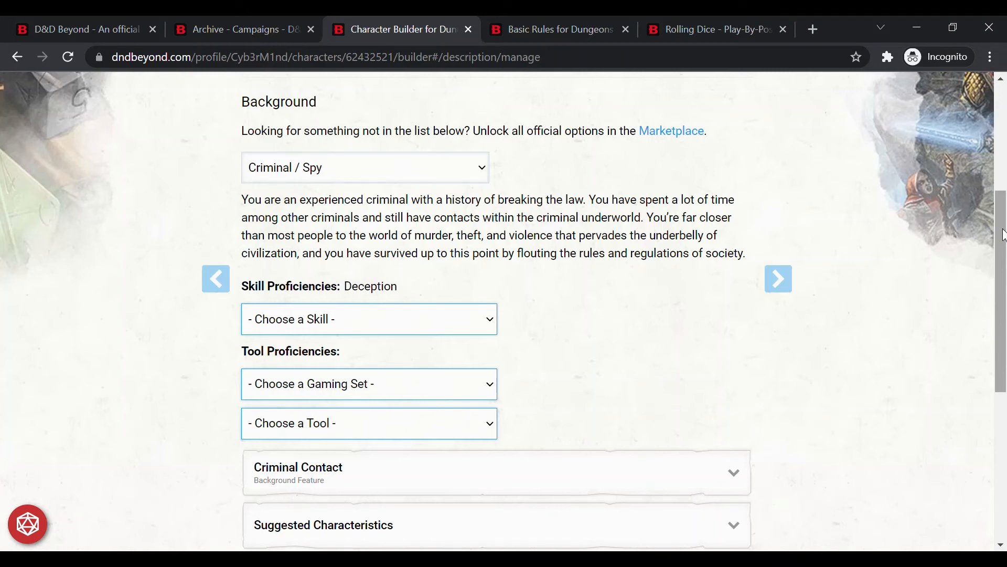
scroll(1003, 235, "down", 1)
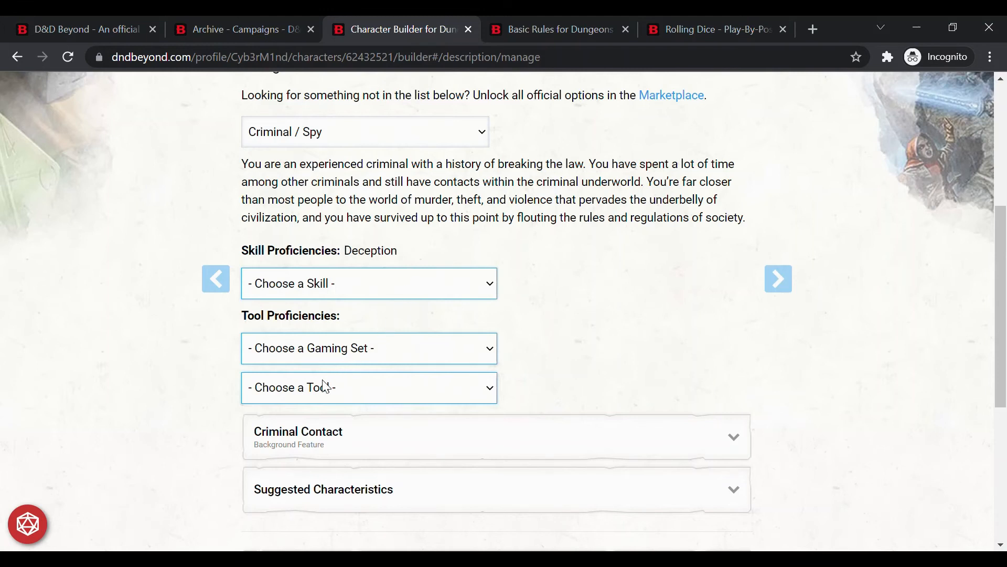
left_click(297, 395)
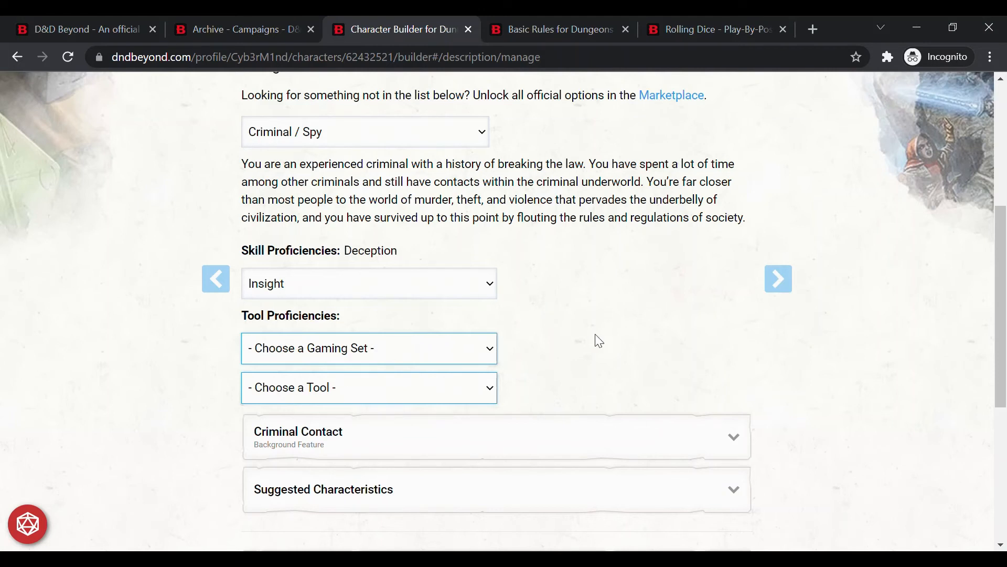
Set the background's tool proficiencies to Playing Card Set and Cook's Utensils
left_click(403, 346)
left_click(312, 417)
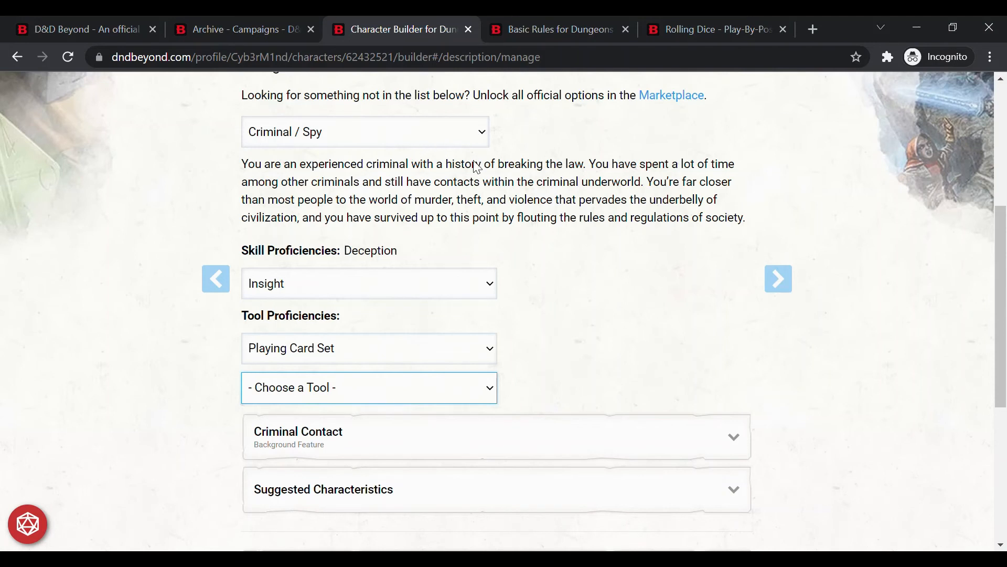
left_click(369, 184)
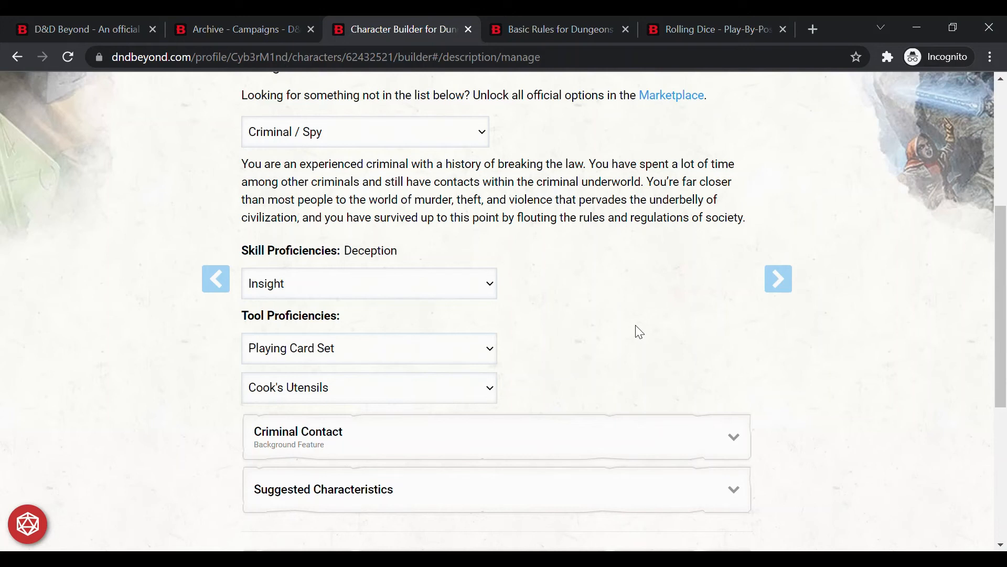
Expand the Criminal Contact background feature, read its description and collapse it again
left_click(745, 444)
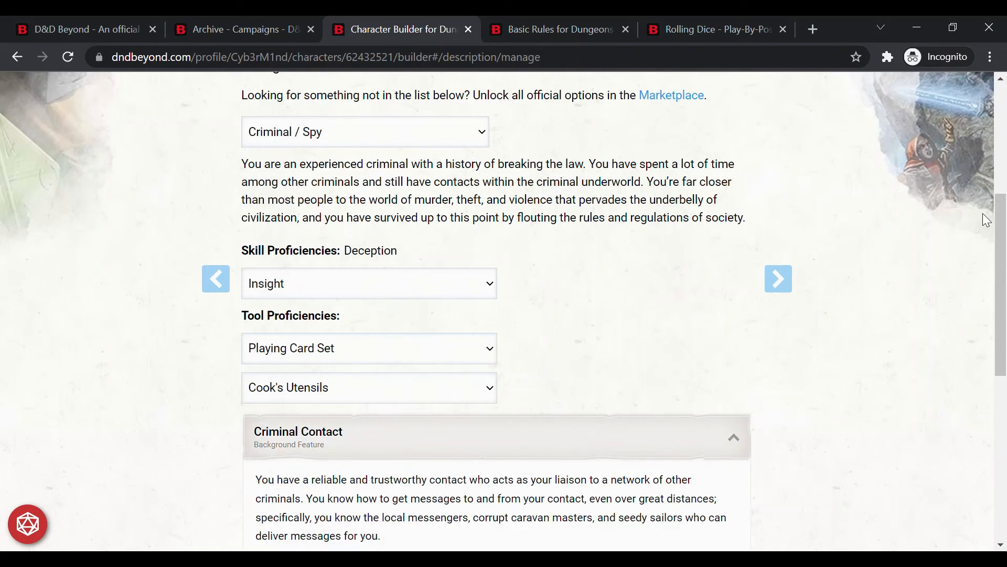
left_click_drag(1003, 218, 1003, 287)
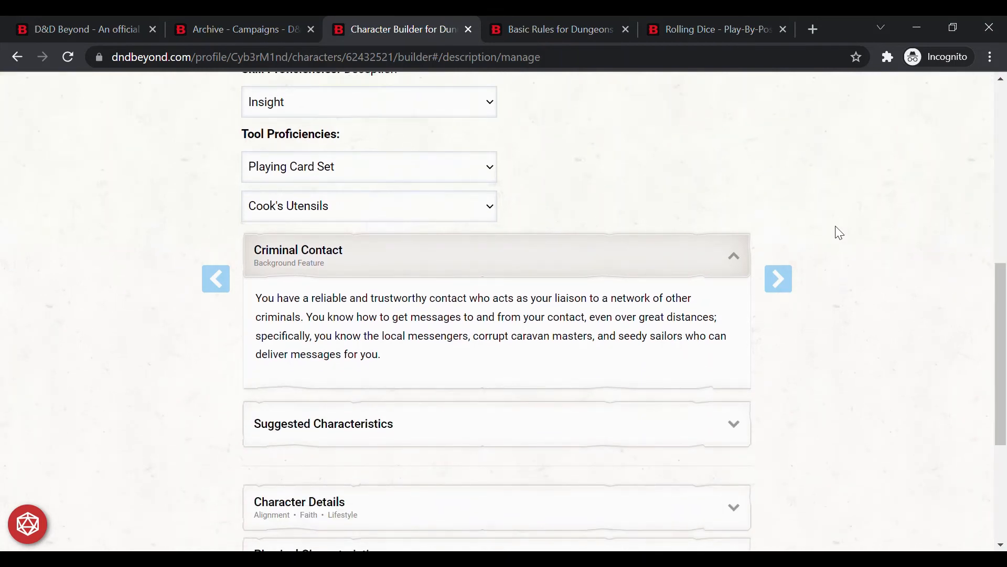
left_click(734, 259)
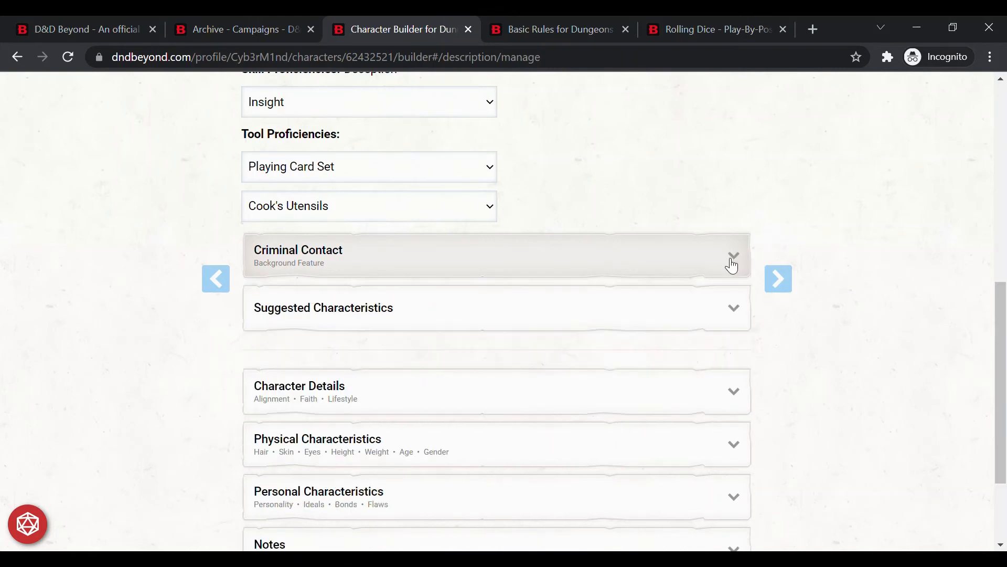
Expand Suggested Characteristics and add personality traits 3 (noting the locations of everything valuable) and 5 (incredibly slow to trust)
left_click(736, 310)
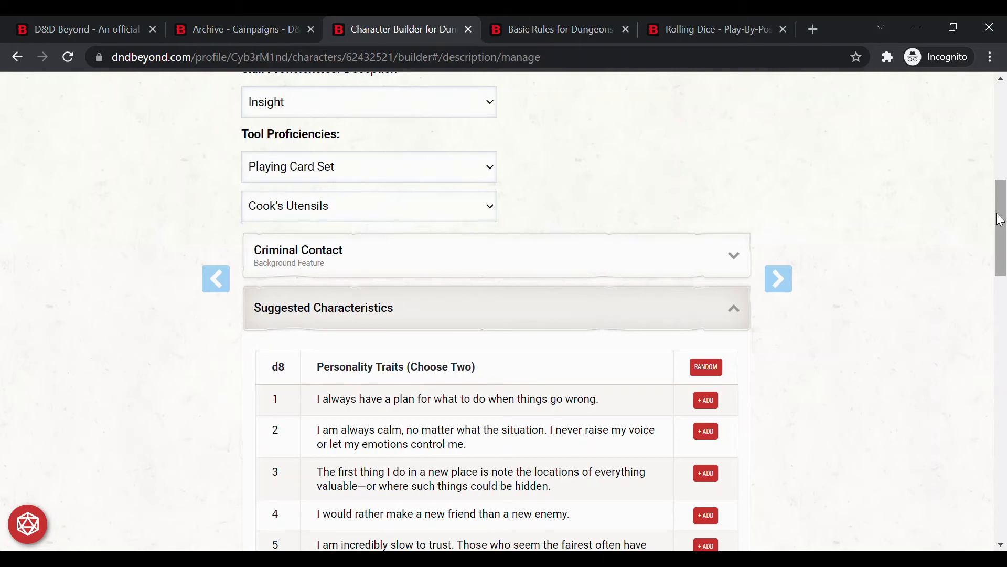
left_click_drag(1000, 219, 1003, 254)
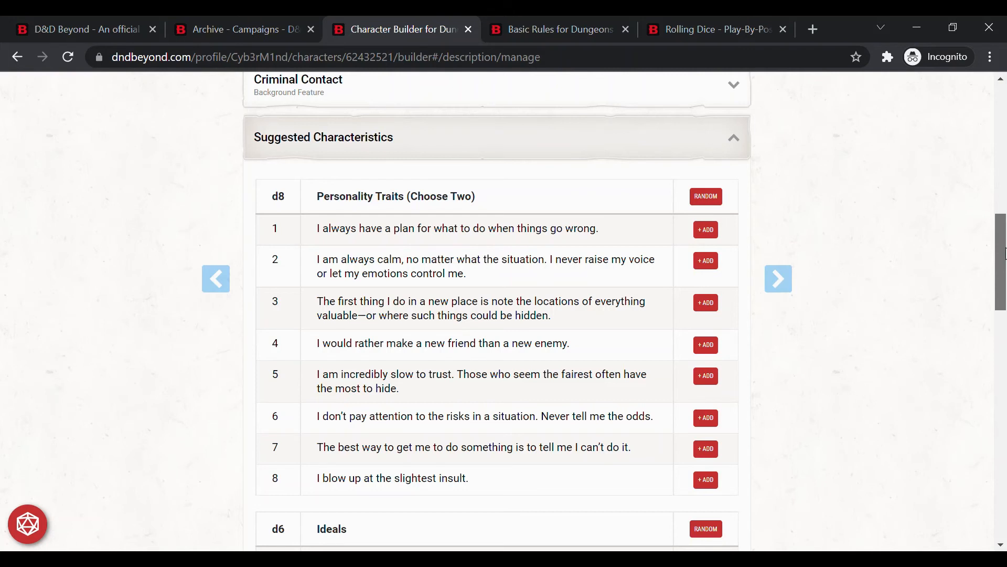
left_click_drag(1003, 254, 1003, 261)
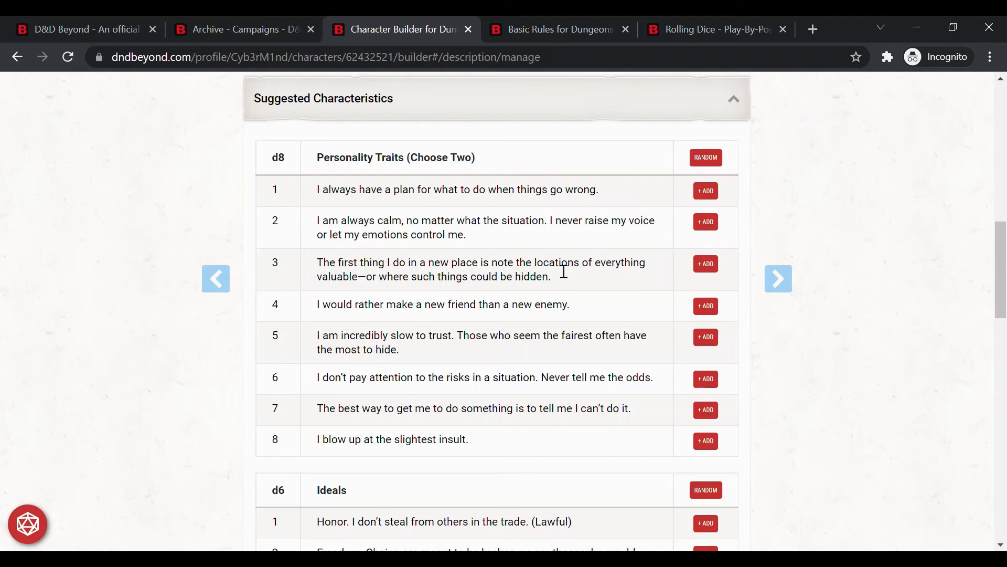
left_click(706, 265)
left_click(705, 341)
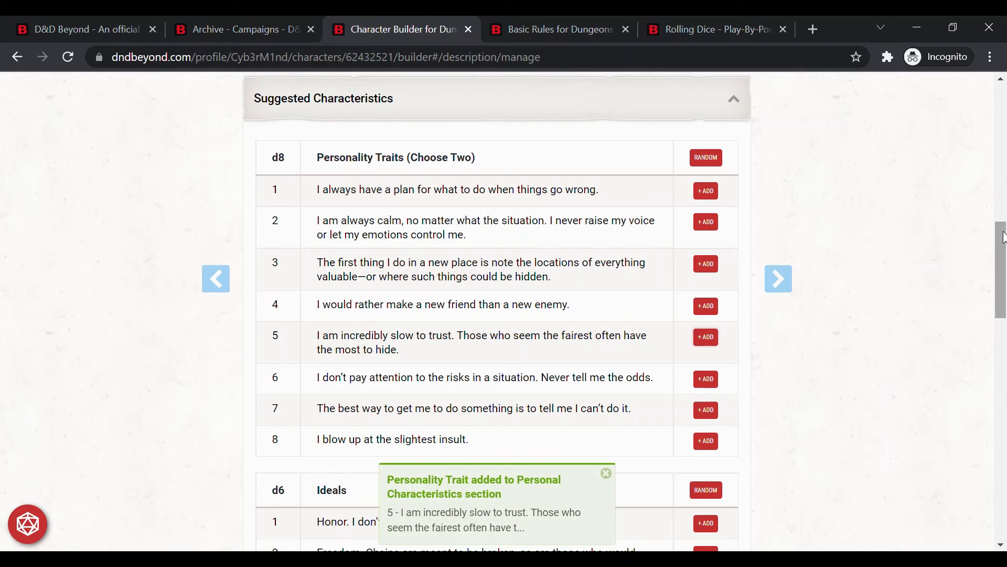
Add ideals 5 (People, loyal to my friends) and 6 (Redemption) from the suggested Ideals
left_click_drag(1004, 237, 1005, 304)
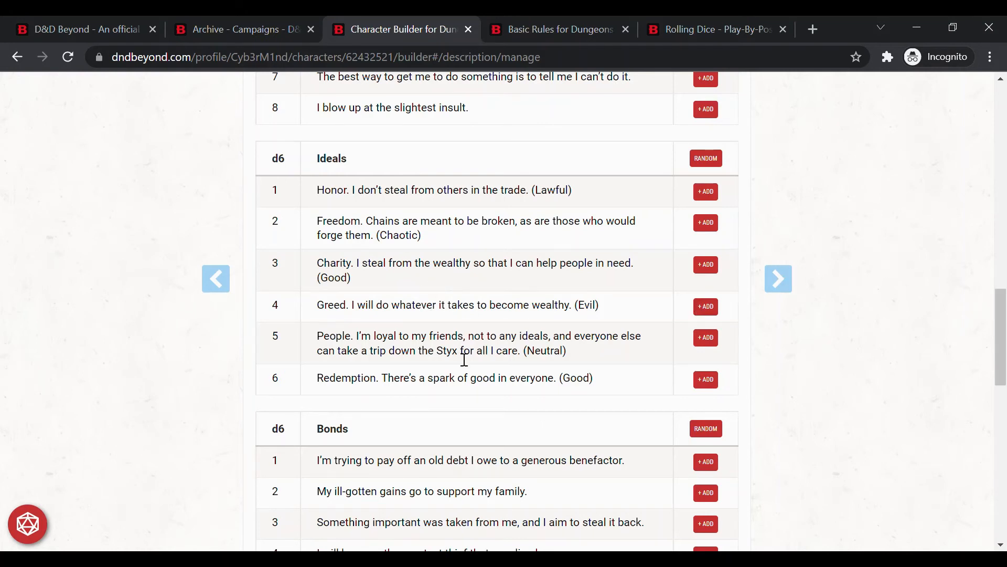
left_click(707, 341)
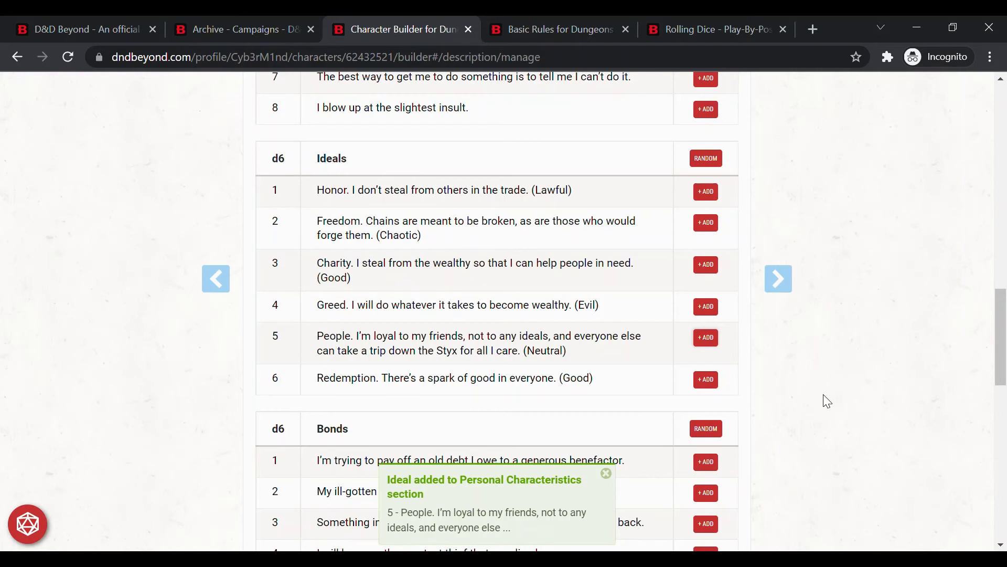
left_click(706, 379)
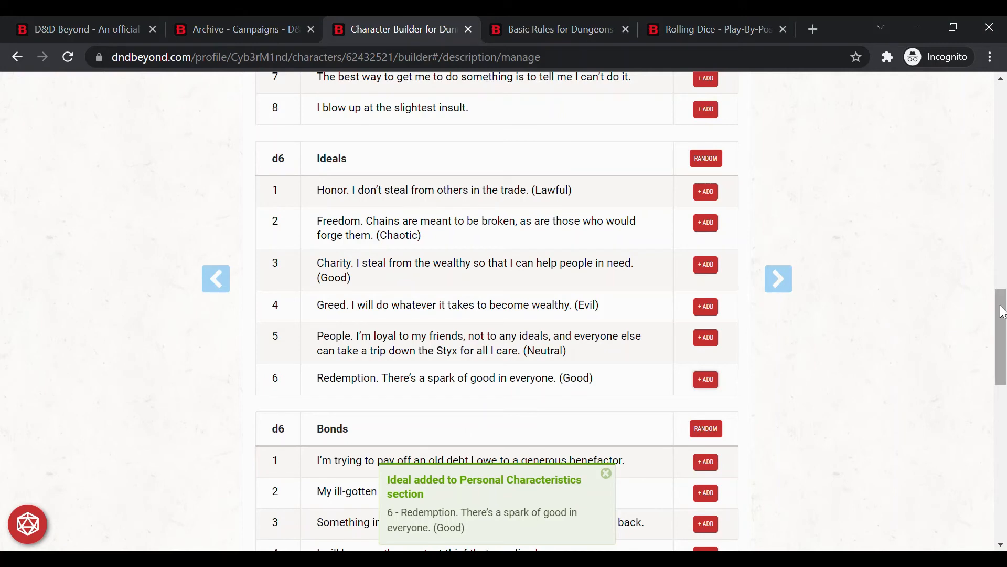
Add bond 6, "Someone I loved died because of a mistake I made", from the suggested Bonds
scroll(1002, 323, "down", 1)
left_click_drag(1003, 322, 1003, 358)
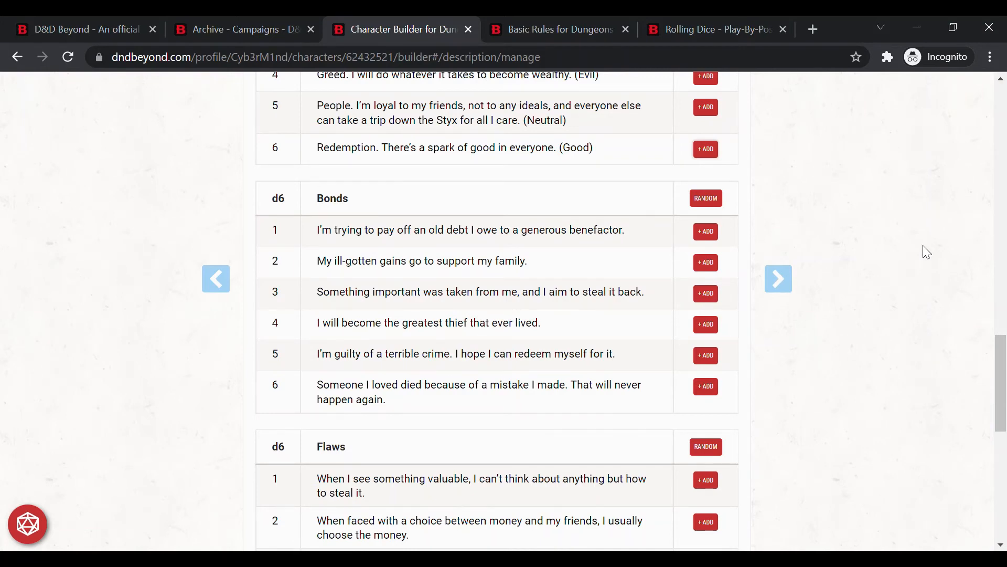
left_click_drag(999, 362, 1000, 317)
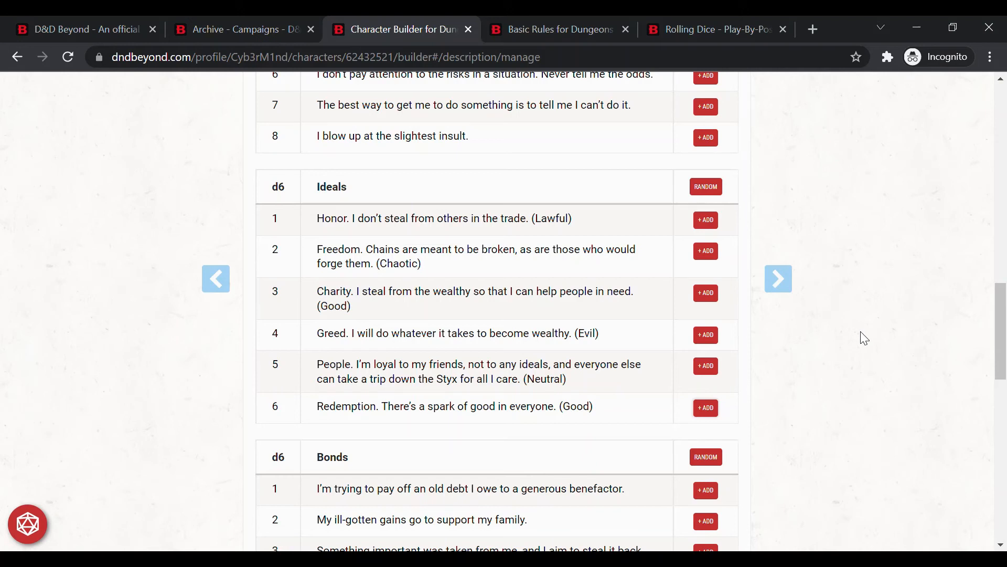
mouse_move(1000, 332)
left_mouse_down()
mouse_move(1000, 357)
mouse_move(1005, 316)
left_mouse_up()
left_click_drag(1005, 265, 1005, 391)
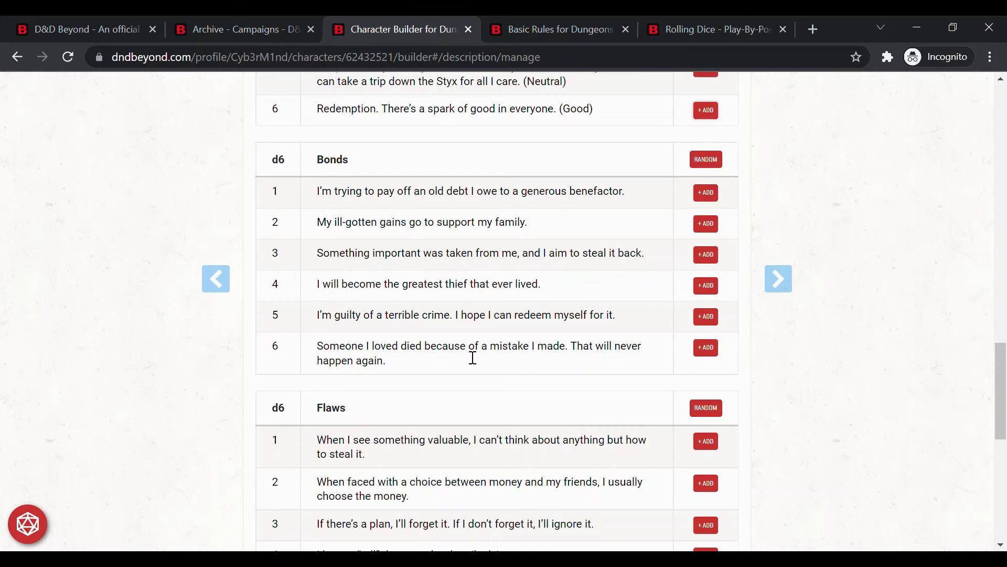
left_click(707, 349)
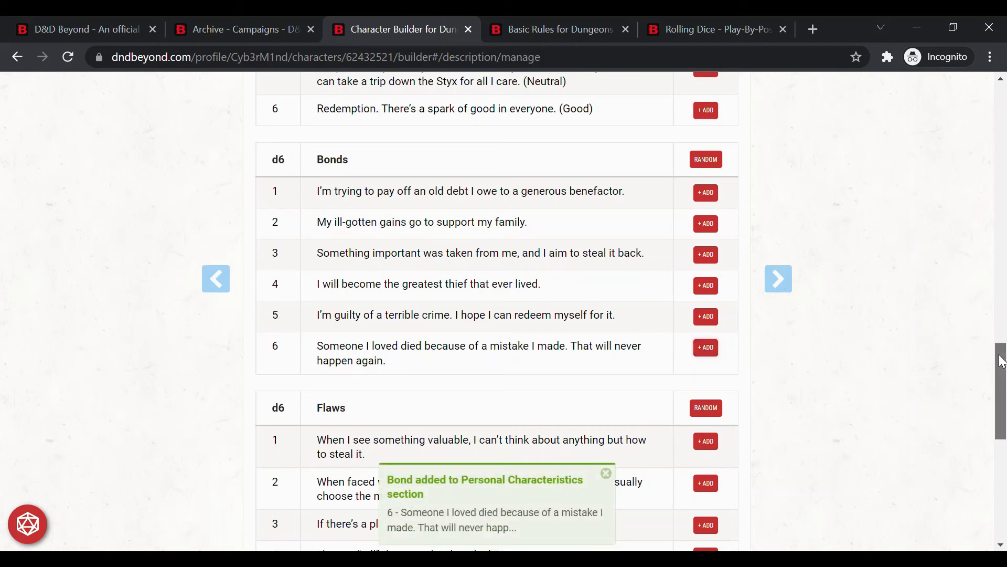
Add flaw 1, "When I see something valuable, I can't think about anything but how to steal it", from the suggested Flaws
left_click_drag(1001, 361, 1003, 404)
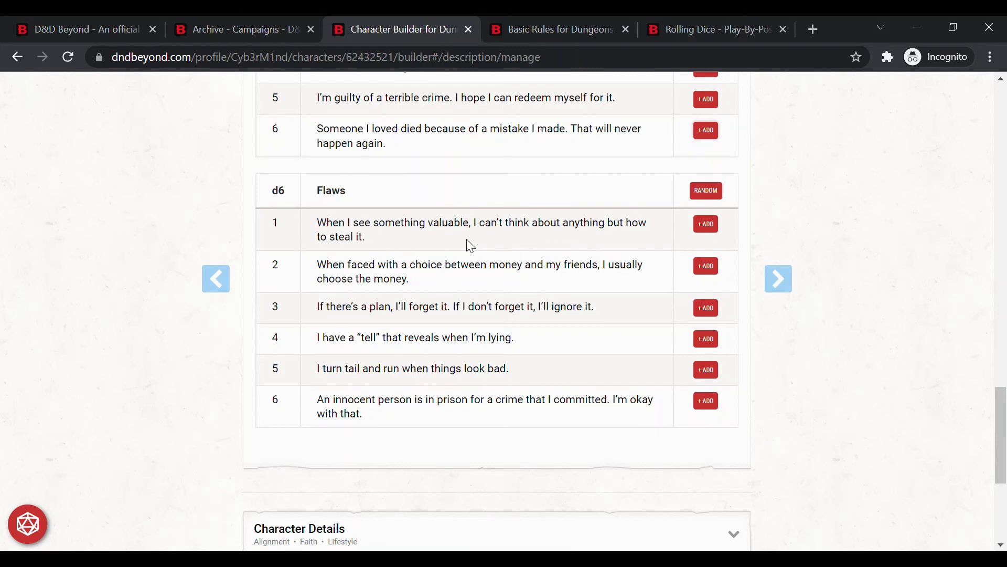
left_click(707, 225)
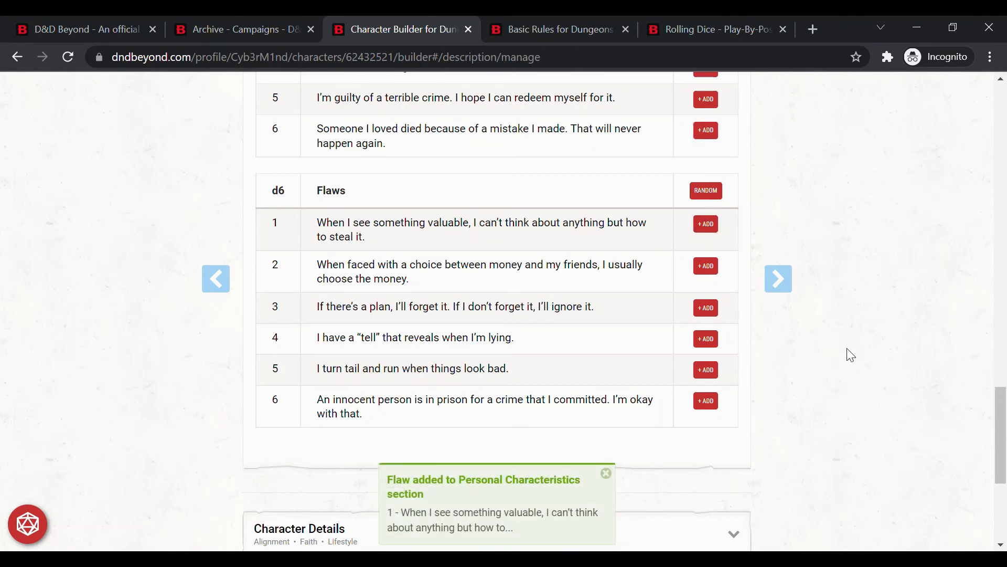
Remove the People ideal from the Ideals in Personal Characteristics, keeping only Redemption, and collapse the section
left_click_drag(998, 416, 1003, 493)
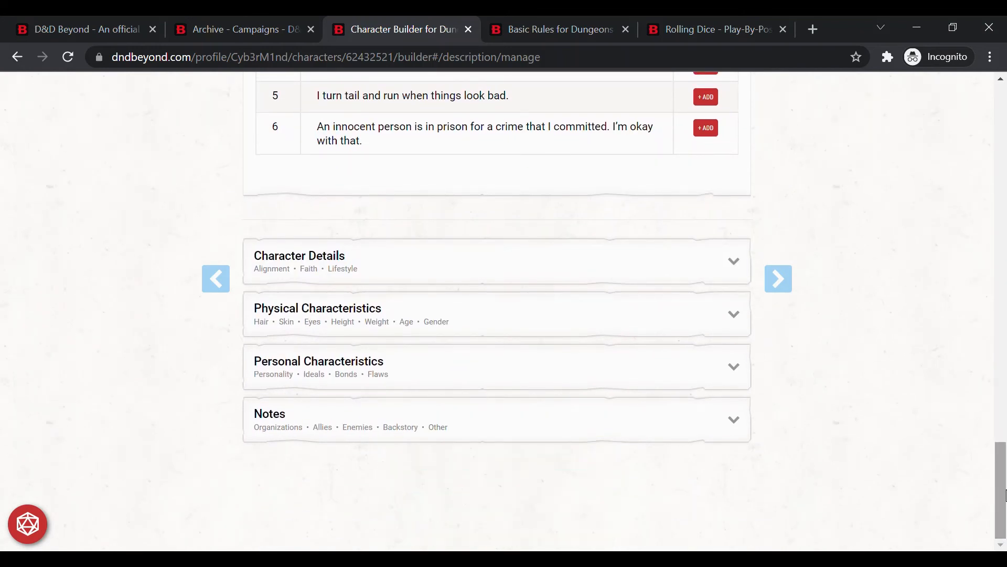
left_click(747, 367)
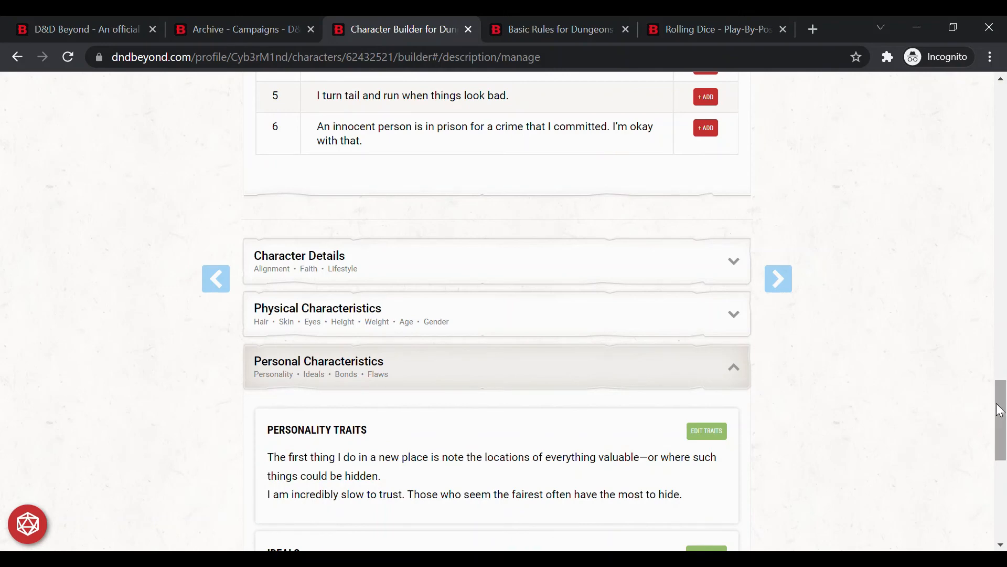
left_click_drag(1000, 412, 1004, 455)
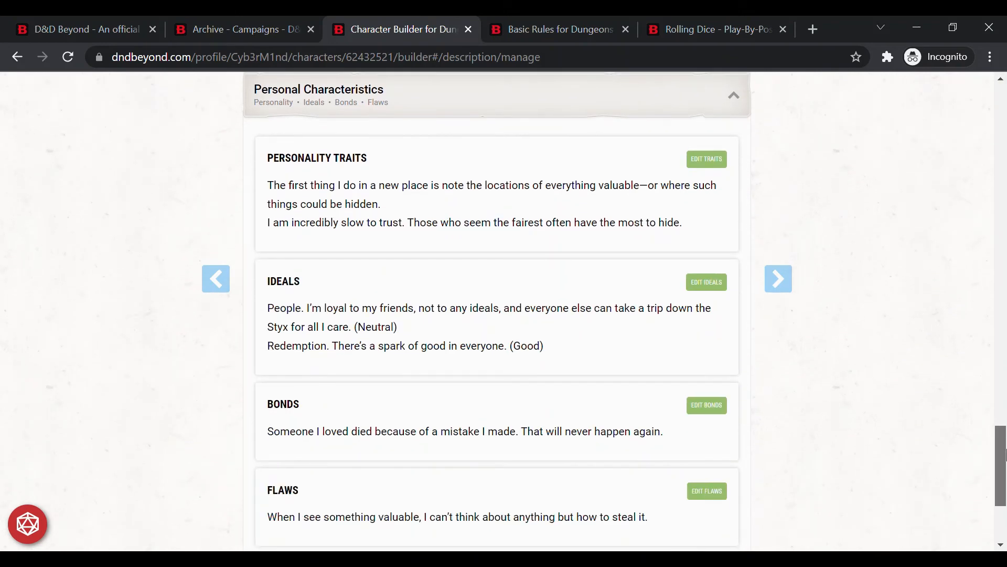
left_click(707, 283)
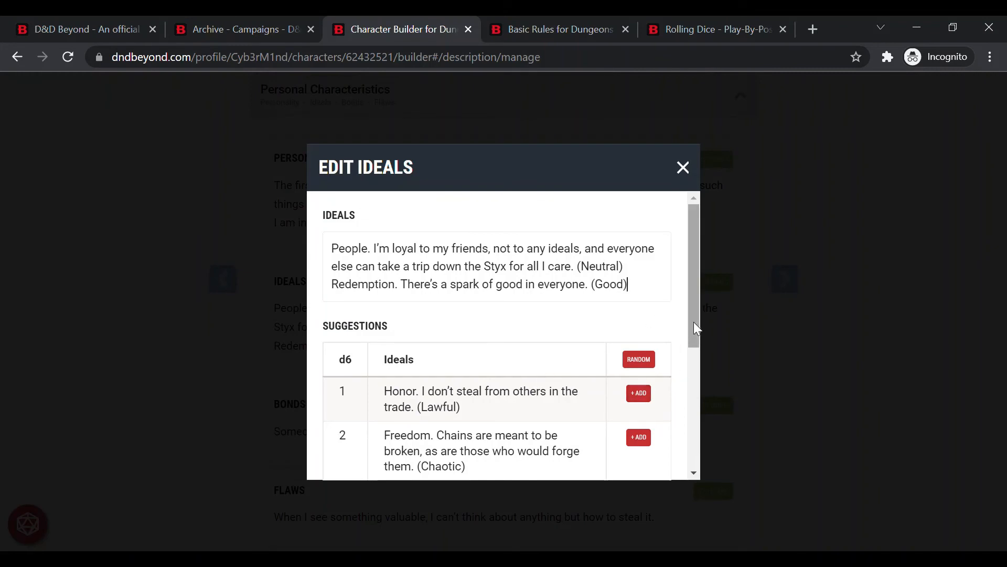
left_click_drag(635, 270, 300, 247)
key("Delete")
key("Delete")
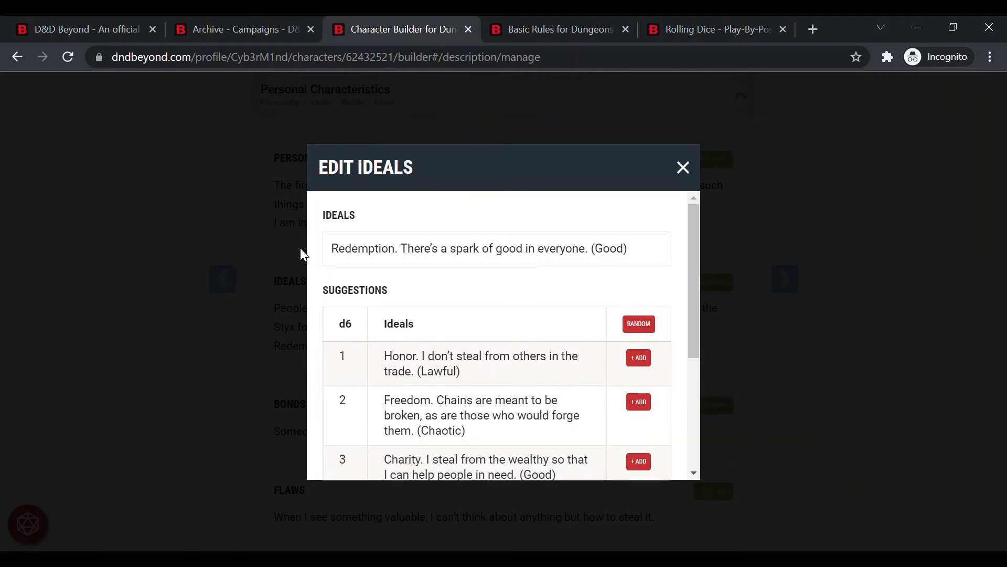
left_click(685, 170)
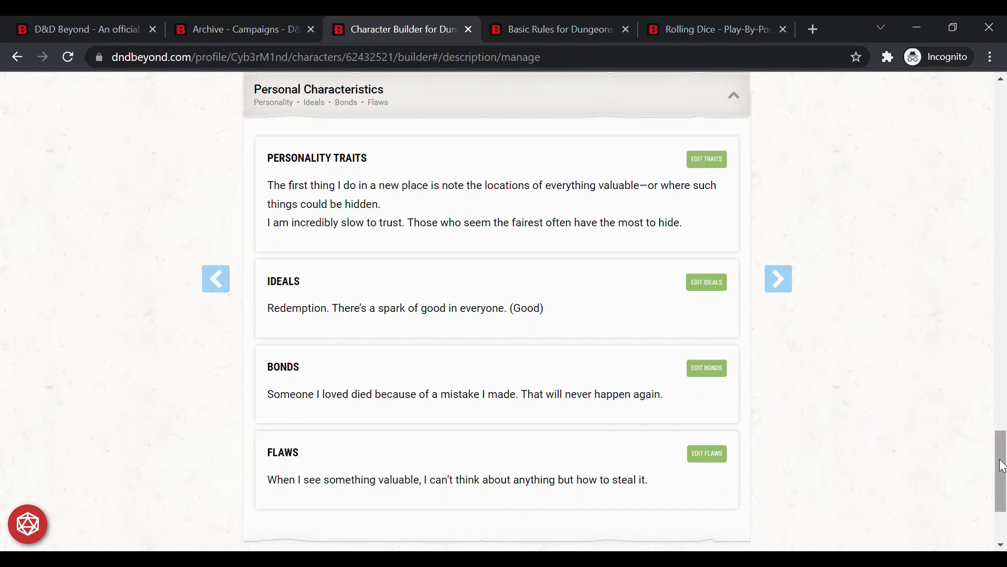
scroll(1002, 466, "up", 2)
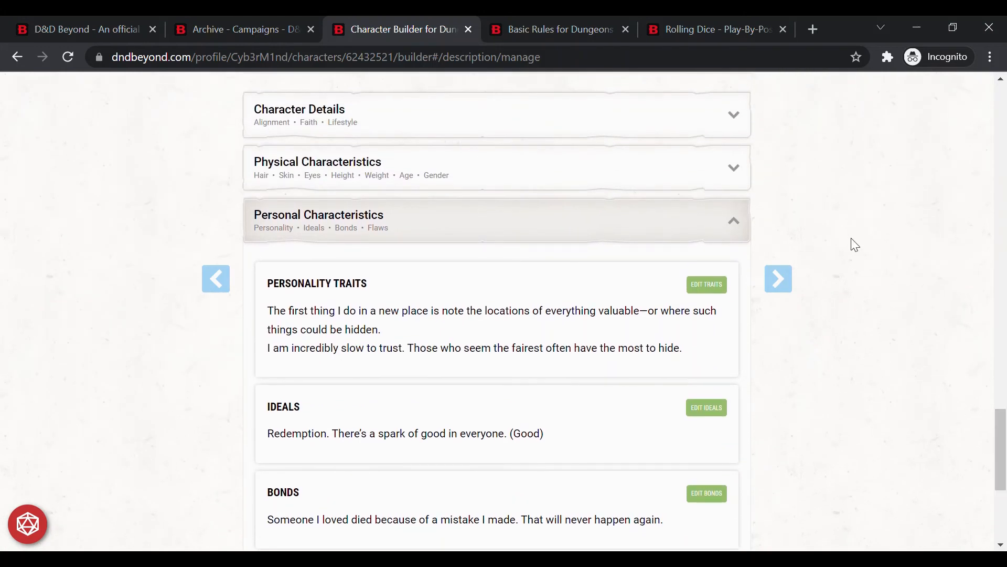
left_click(736, 225)
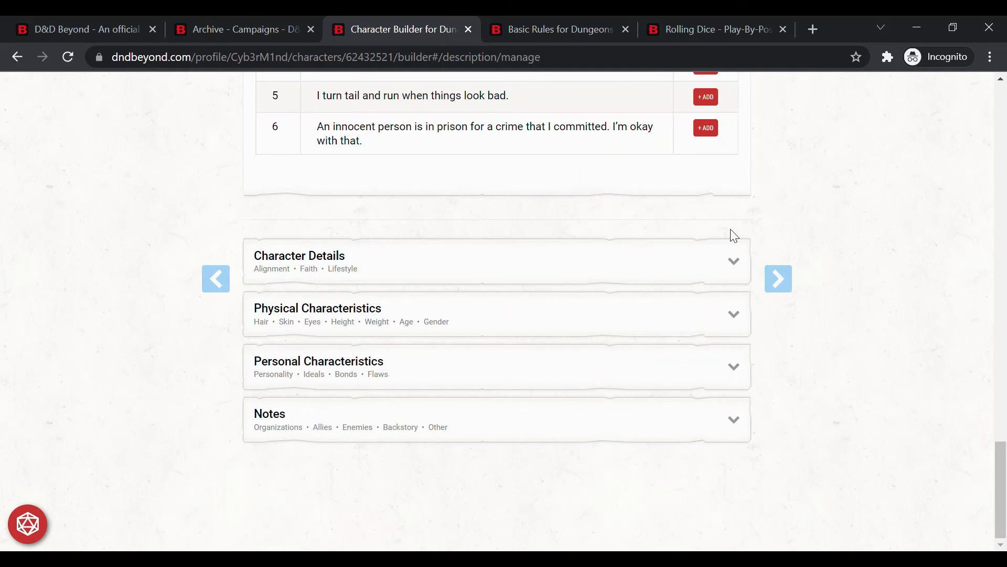
Expand Character Details and Physical Characteristics, look through their fields and collapse Physical Characteristics again
left_click(731, 263)
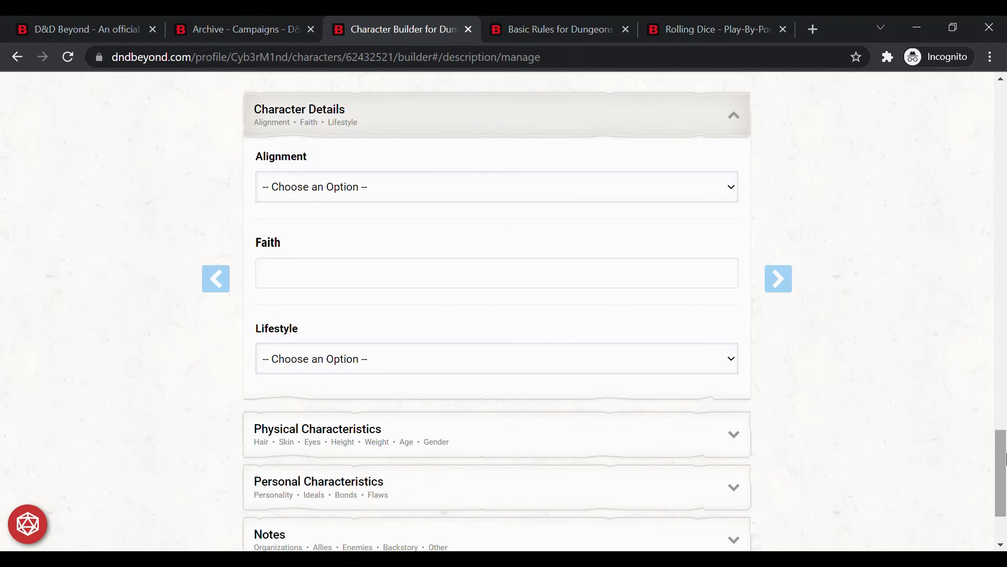
left_click(1003, 452)
left_click_drag(1002, 453, 1004, 485)
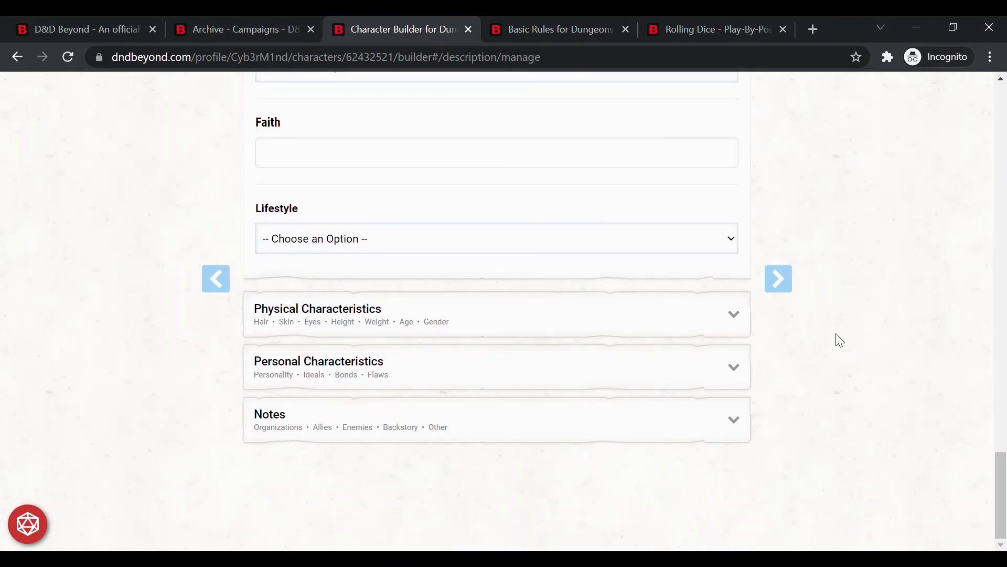
left_click(688, 334)
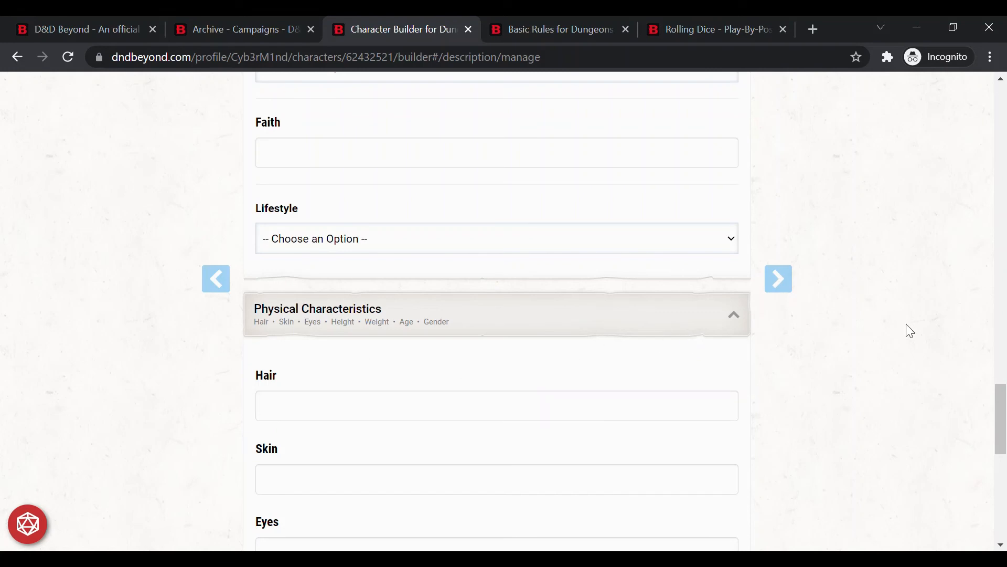
left_click_drag(1003, 424, 1004, 474)
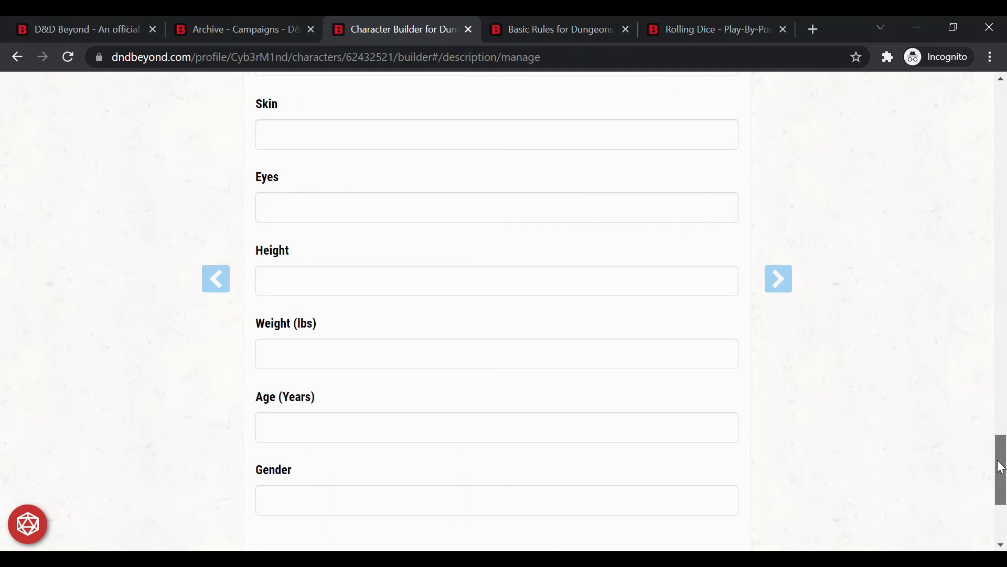
left_click_drag(998, 468, 999, 437)
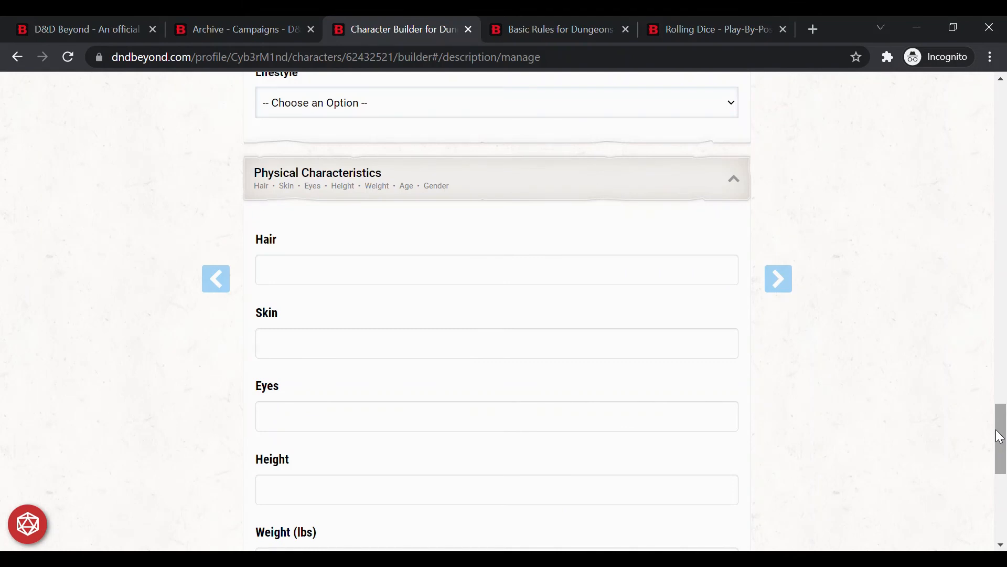
left_click(734, 180)
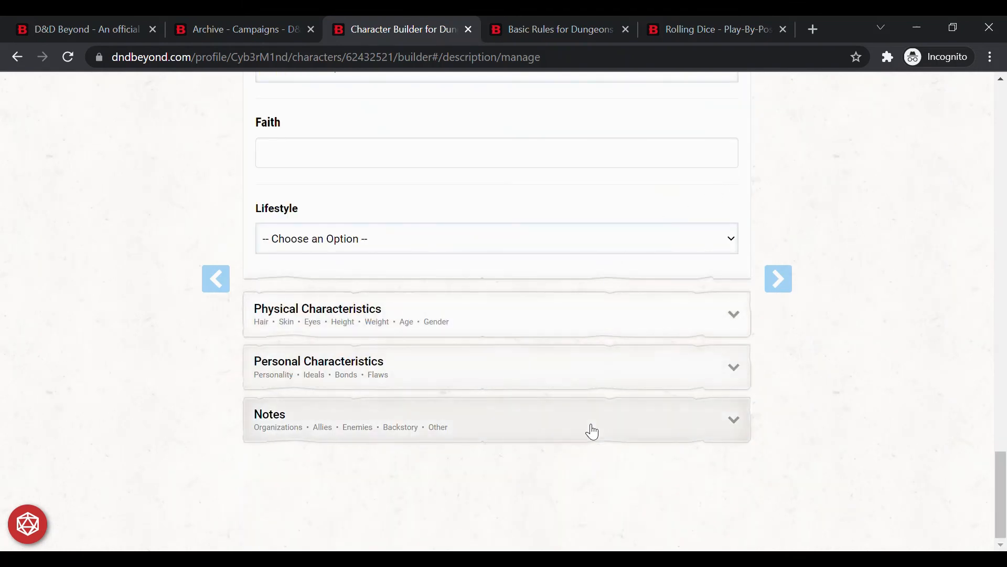
Expand Notes, view the entry forms for Backstory, Enemies and Allies without adding text, and collapse the section
left_click(617, 426)
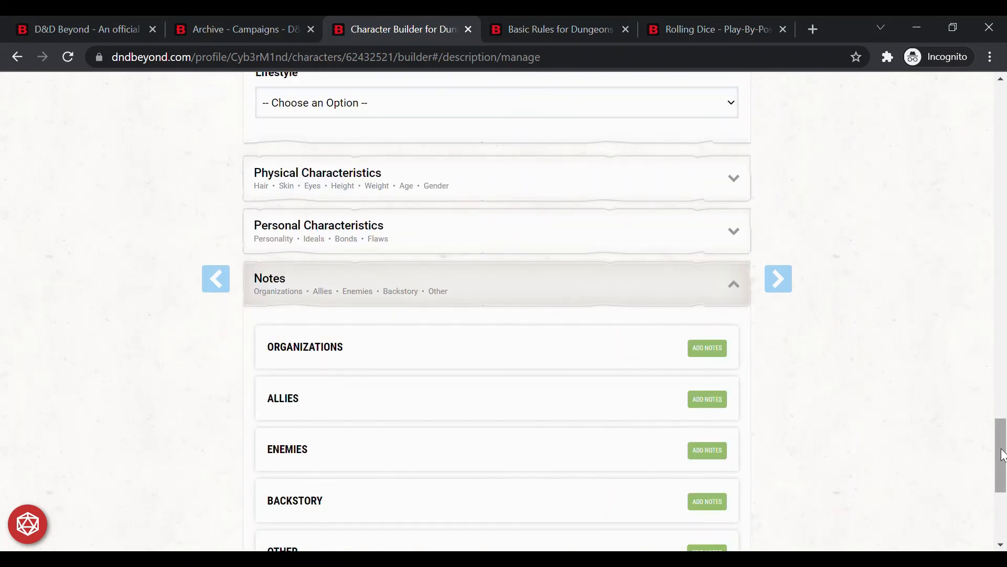
left_click_drag(1005, 454, 1005, 486)
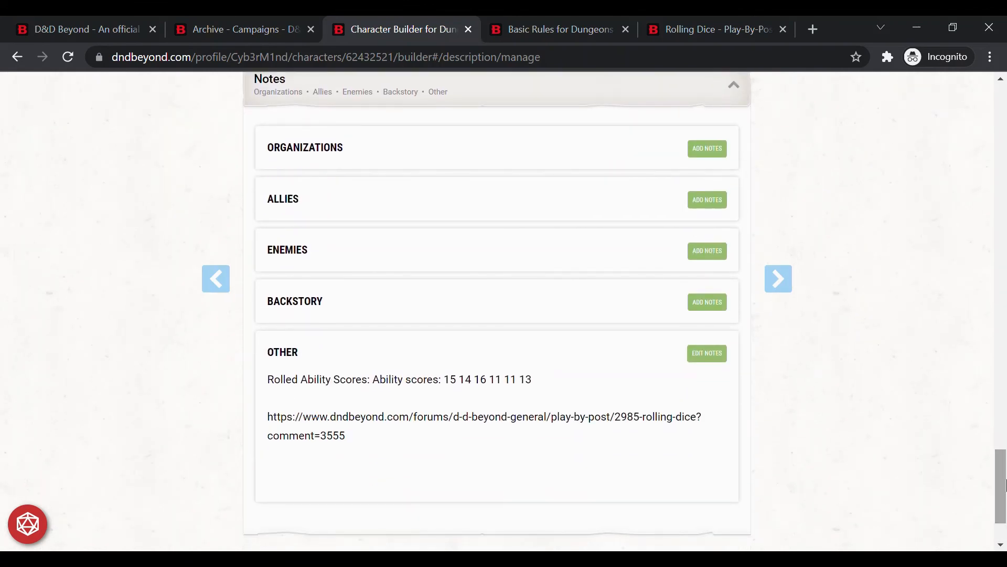
left_click(708, 303)
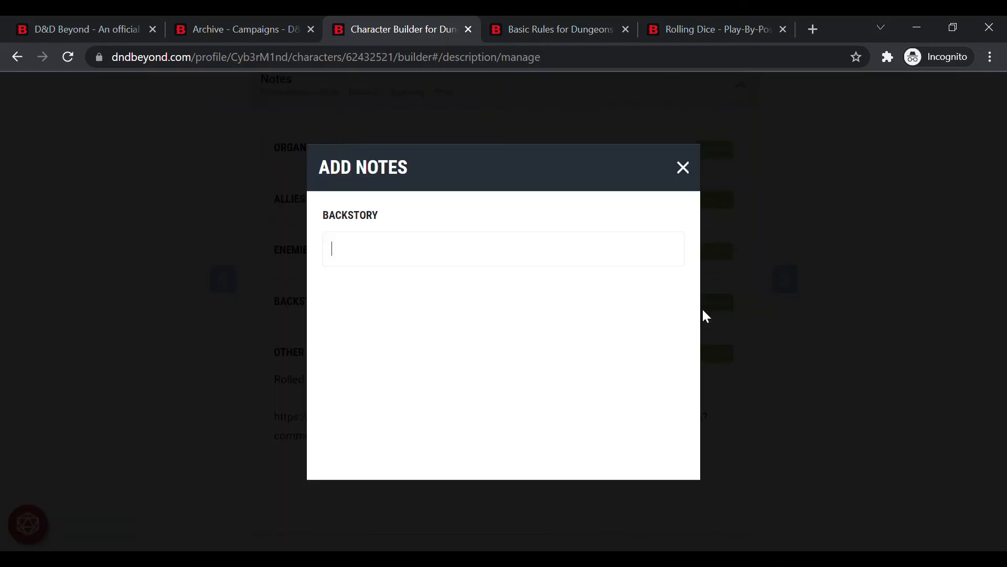
left_click(684, 169)
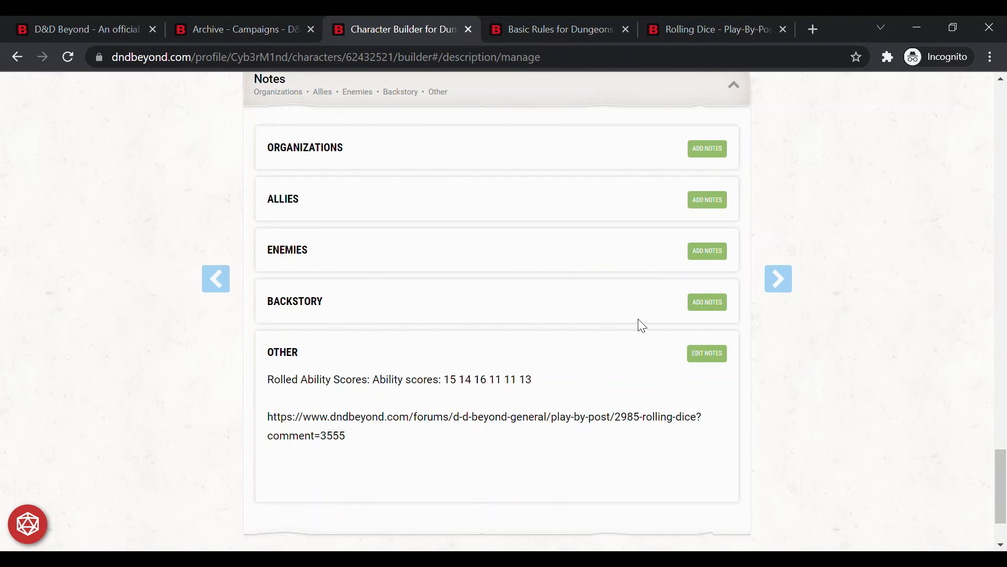
left_click(708, 251)
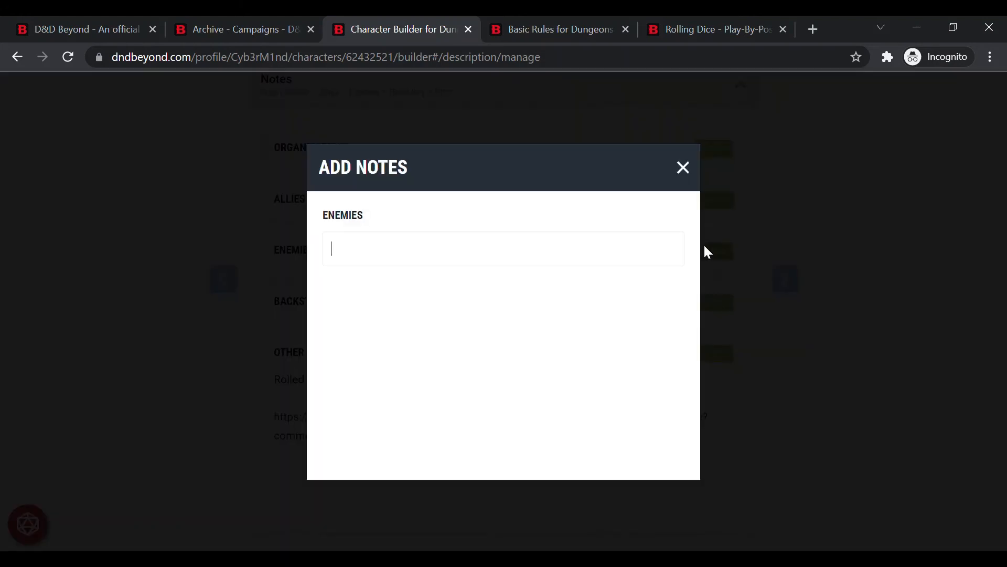
left_click(685, 169)
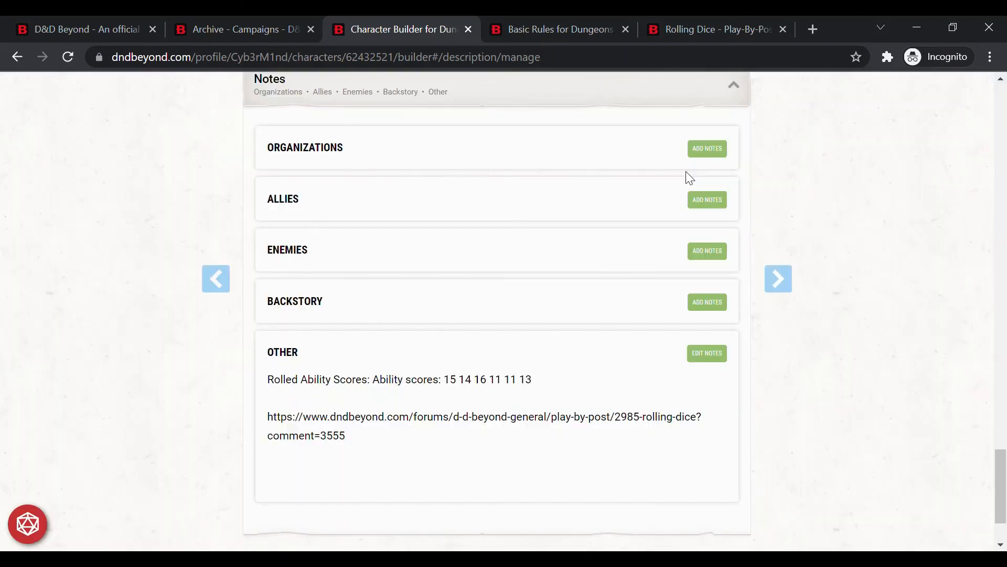
left_click(713, 203)
left_click(709, 202)
left_click(737, 94)
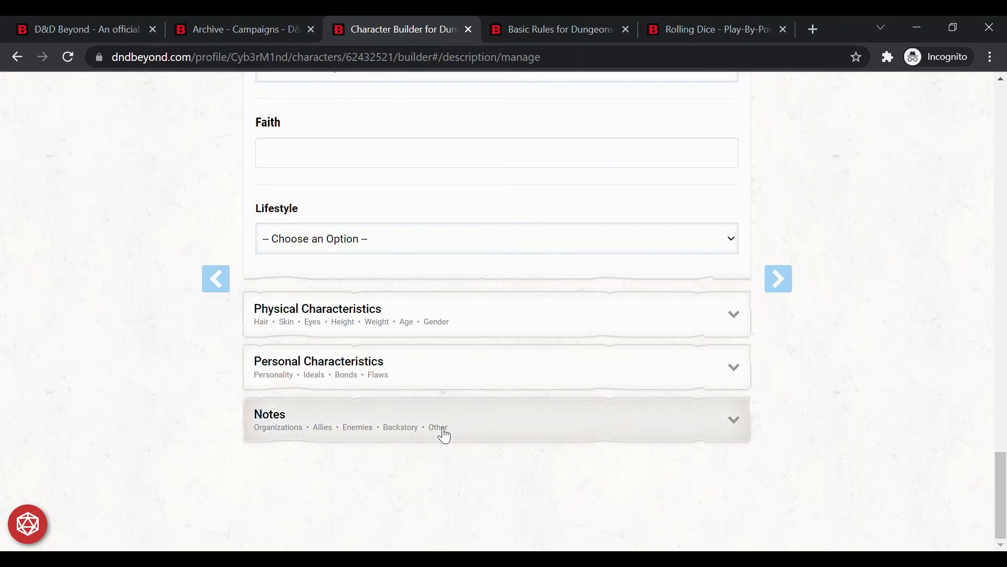
Go to the Equipment stage, check the Rogue starting gold option and choose equipment instead of gold
left_click(1001, 488)
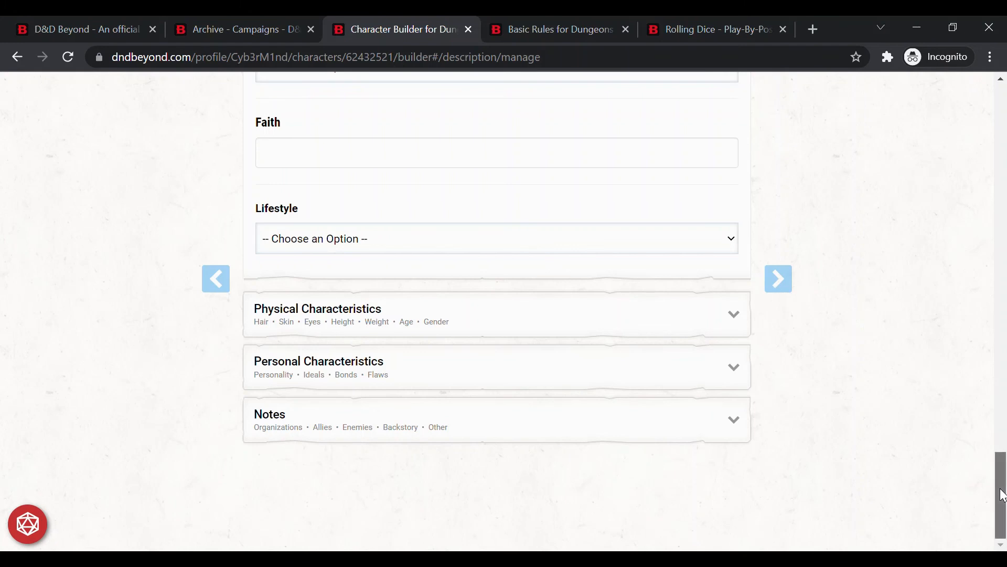
mouse_move(1002, 495)
left_mouse_down()
mouse_move(1002, 430)
mouse_move(1005, 485)
left_mouse_up()
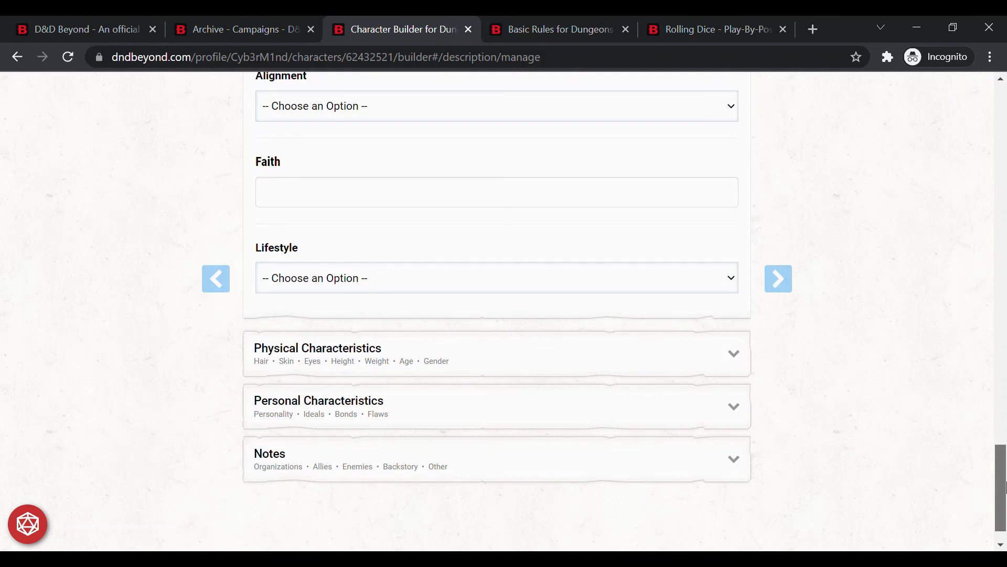
left_click_drag(1005, 485, 1004, 126)
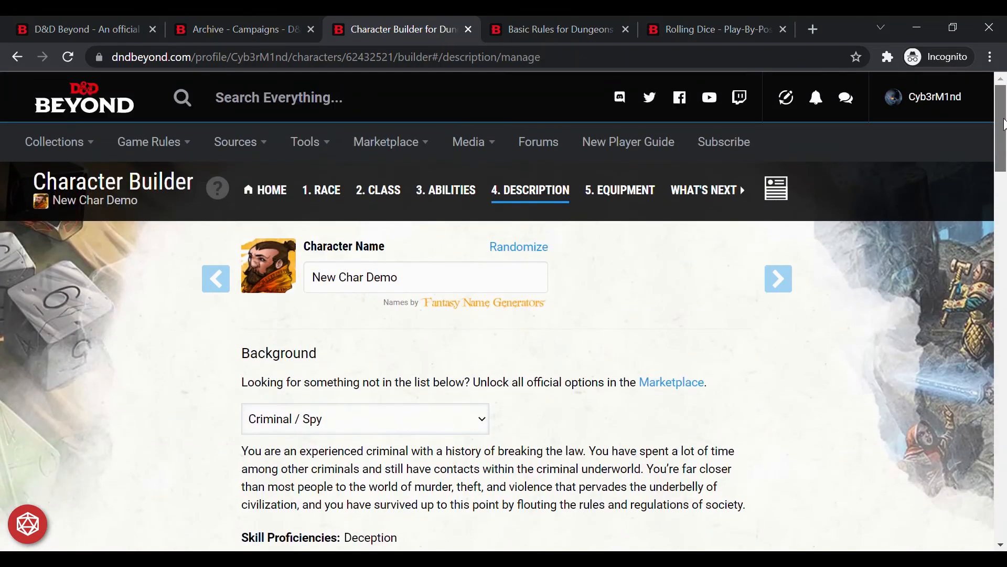
left_click(637, 197)
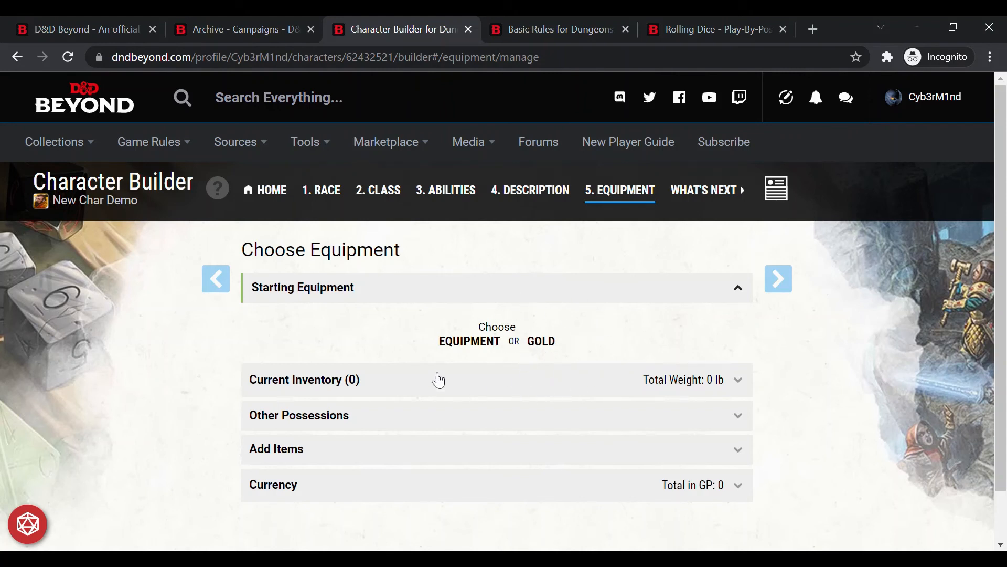
left_click(538, 346)
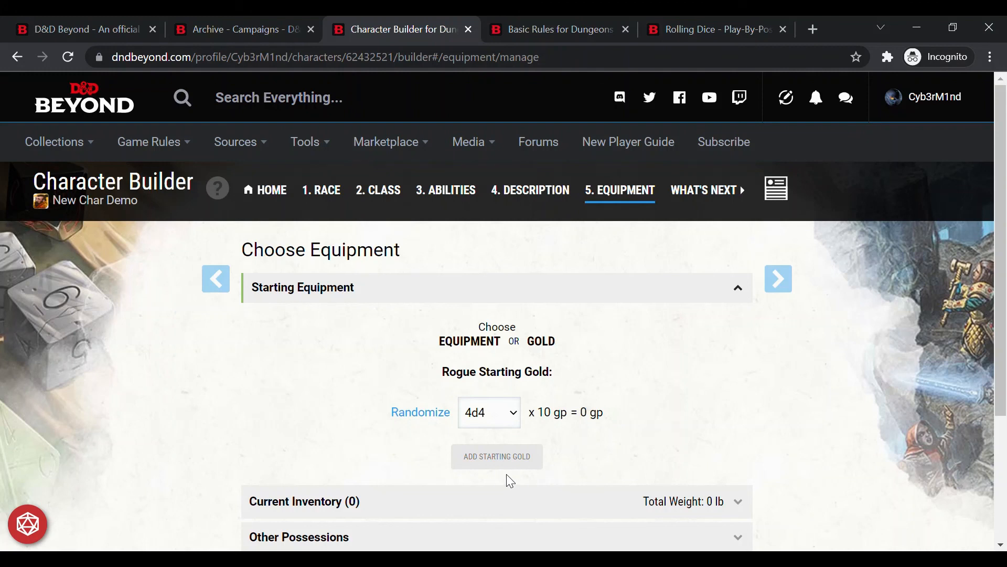
left_click(467, 348)
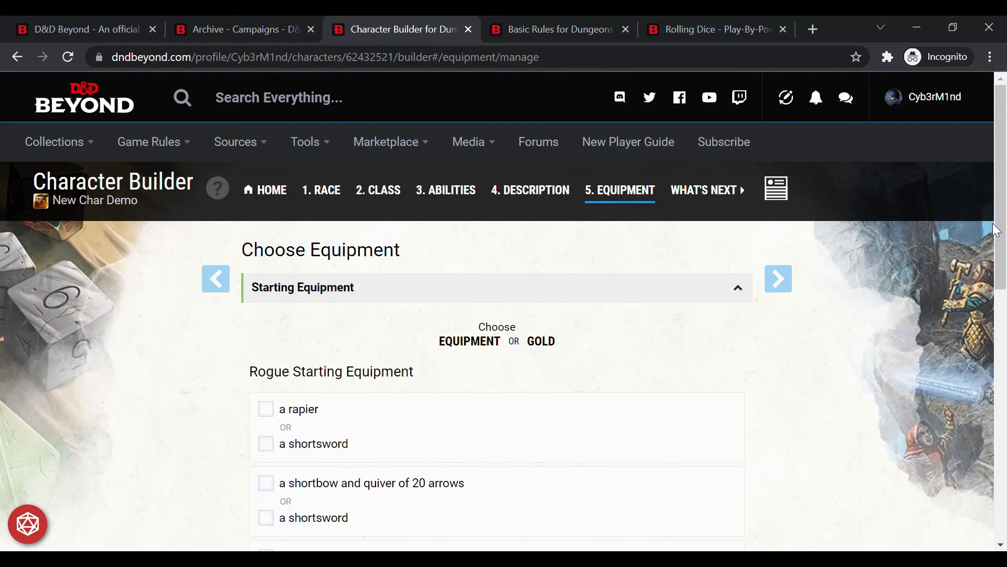
Select a shortsword, a shortbow and quiver of 20 arrows, and a burglar's pack, and add the starting equipment to the inventory
left_click_drag(1000, 219, 1005, 293)
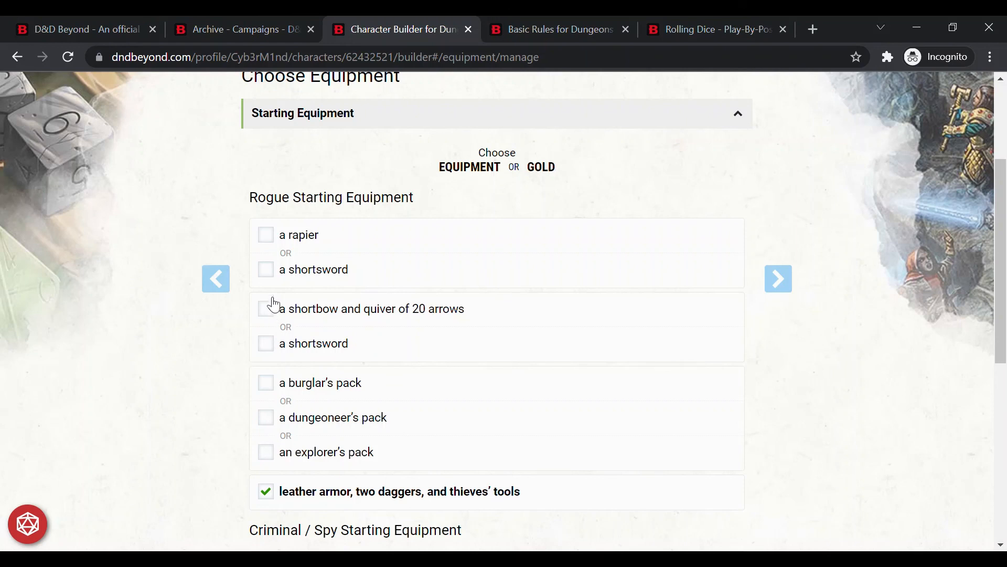
left_click(274, 281)
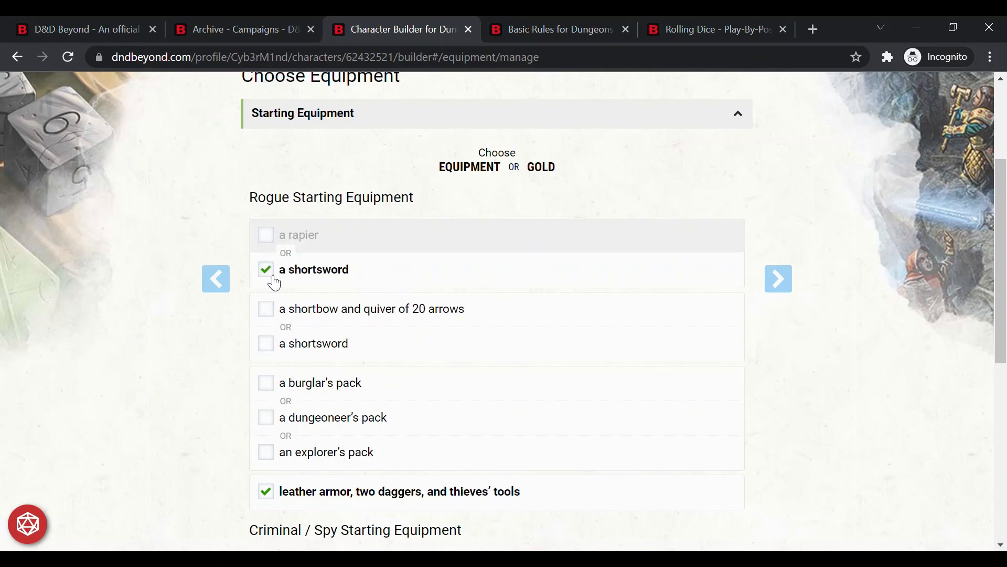
left_click(274, 315)
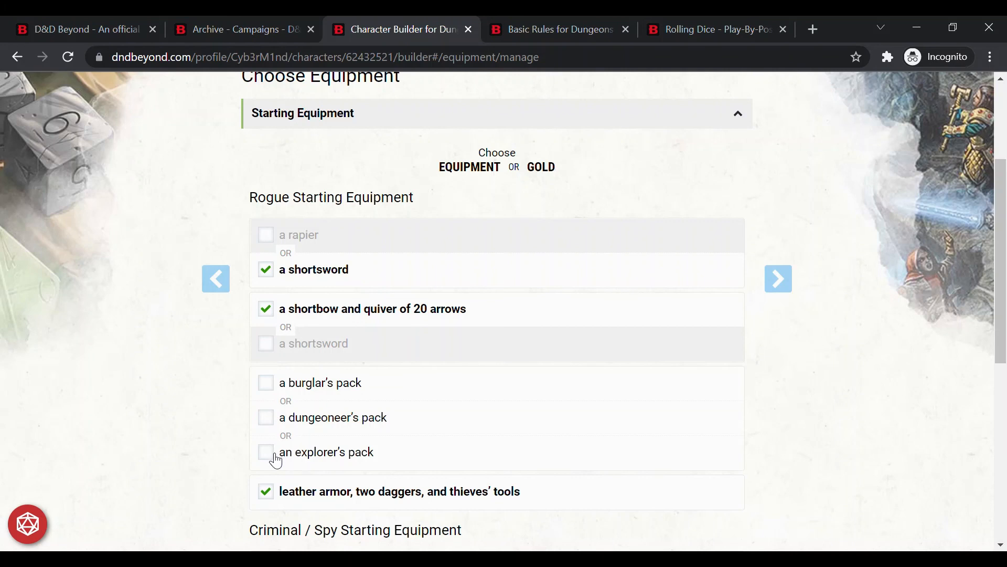
left_click(274, 389)
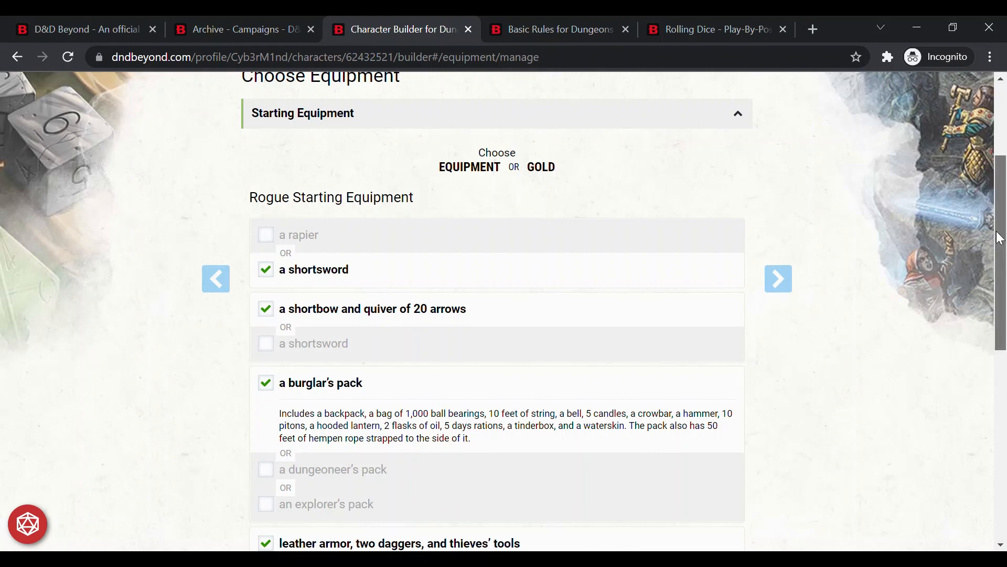
left_click_drag(1000, 239, 1003, 339)
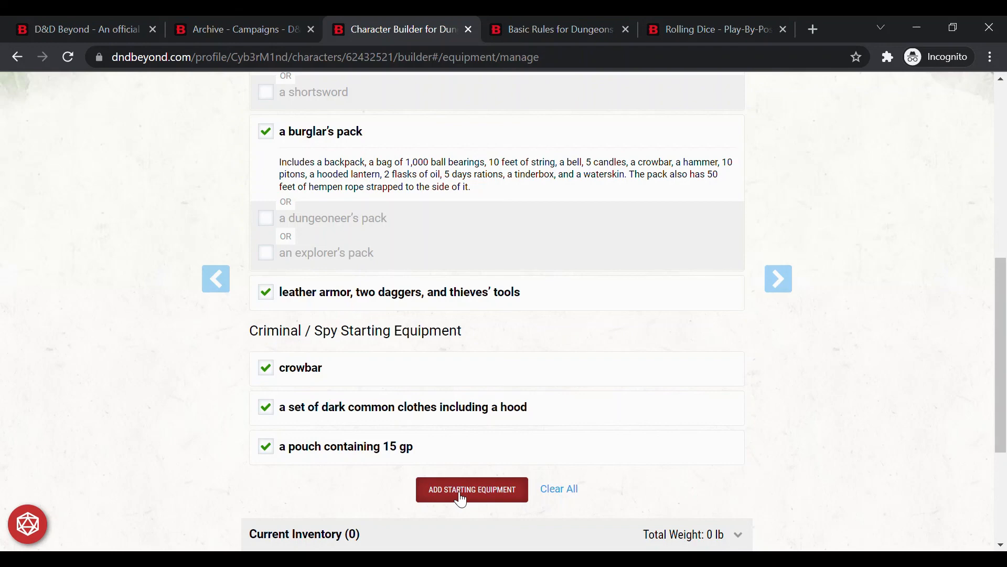
left_click(462, 496)
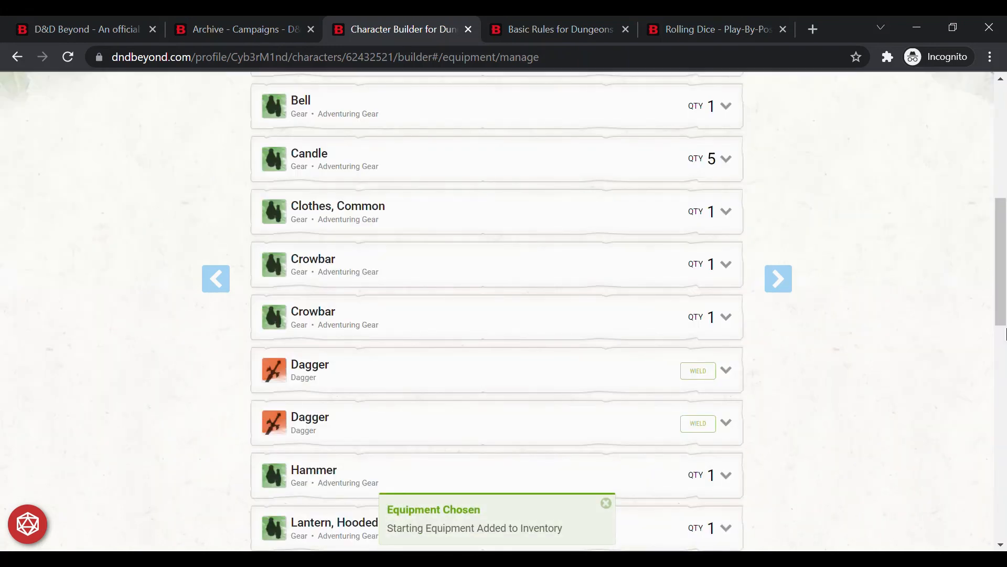
Wield one dagger, the shortbow and the shortsword, and wear the leather armor from the current inventory
left_click(712, 369)
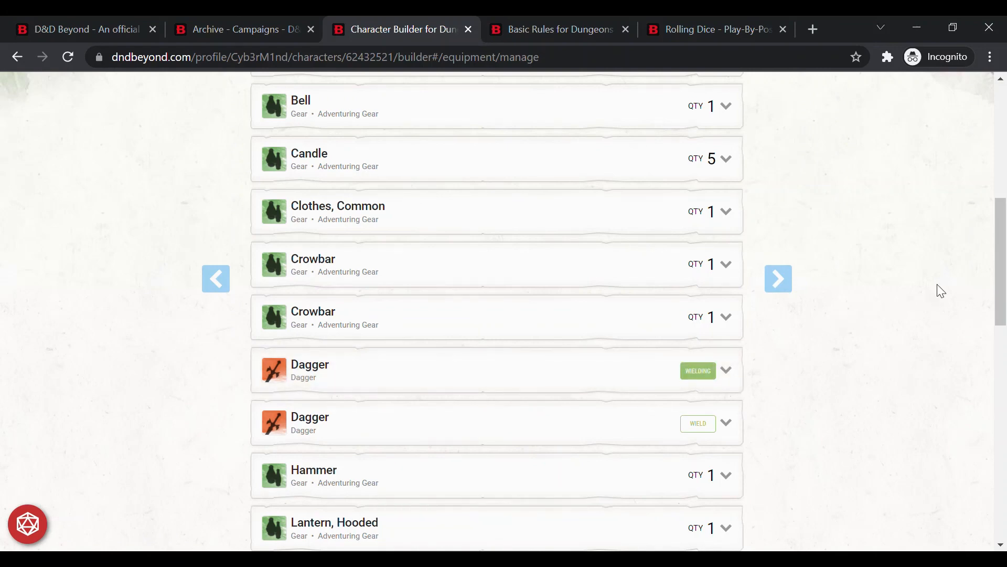
left_click_drag(998, 281, 997, 347)
left_click(698, 362)
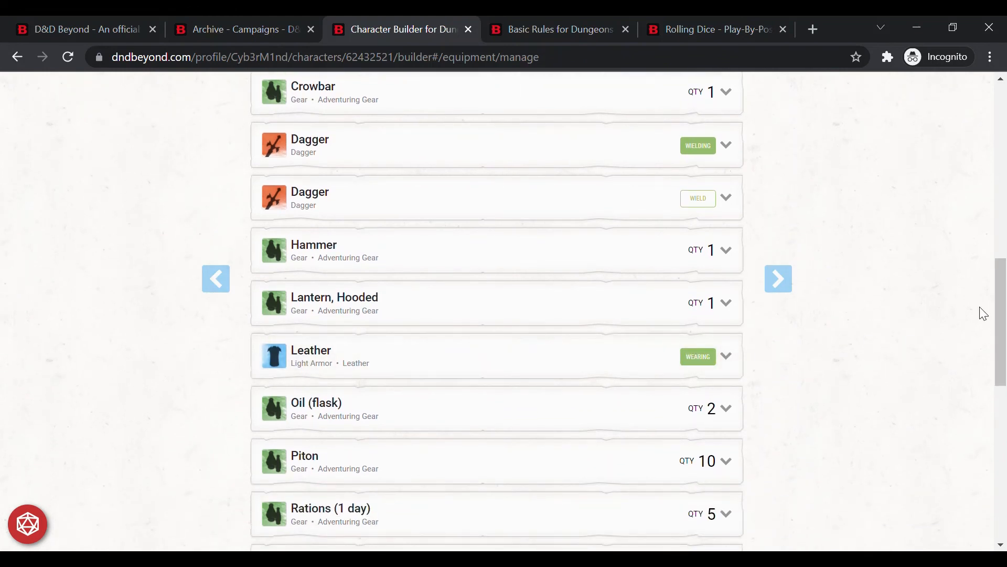
left_click_drag(998, 294, 1004, 357)
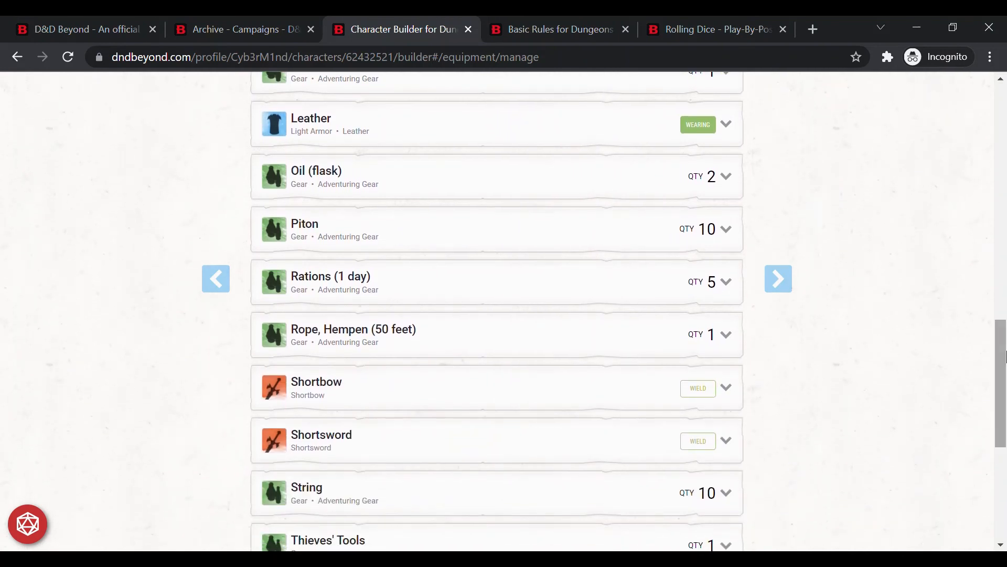
left_click(708, 392)
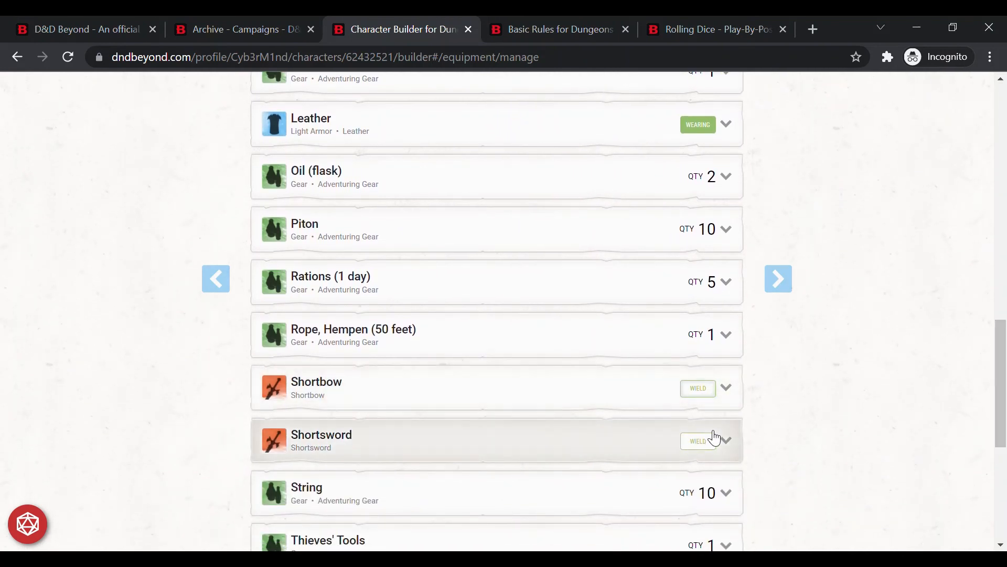
left_click(704, 443)
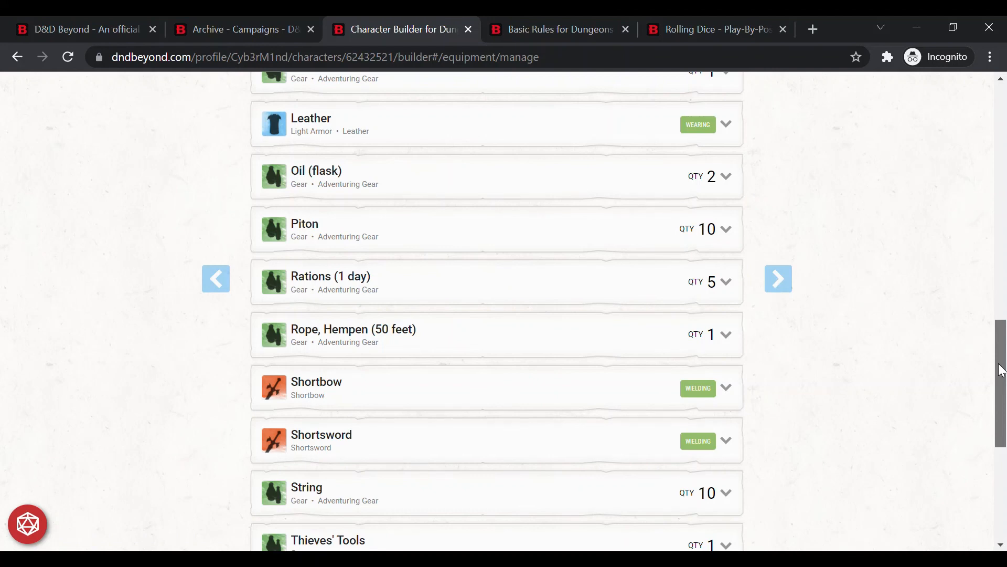
Mark the arrows and the backpack in the current inventory as in use
left_click_drag(1001, 370, 1002, 156)
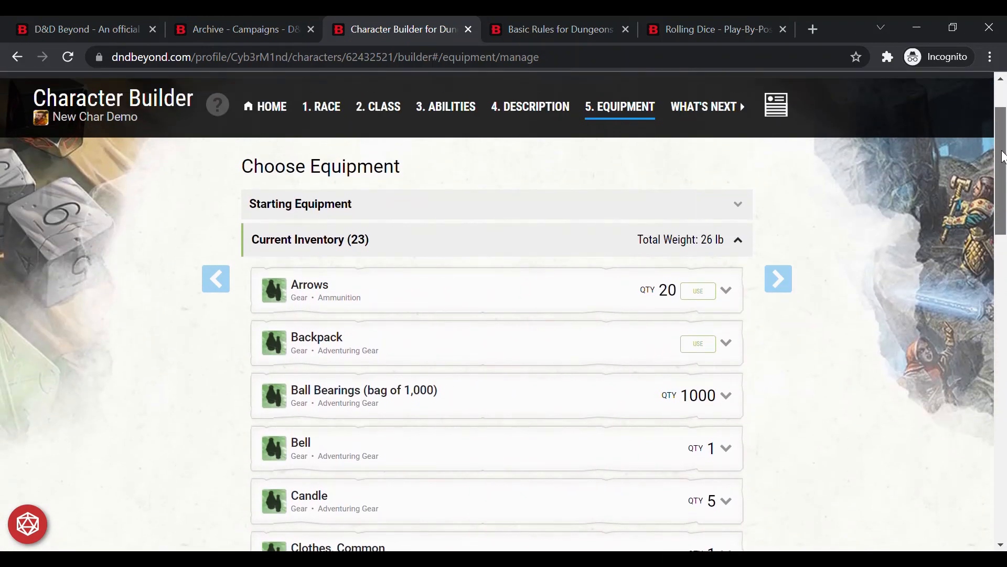
left_click(703, 297)
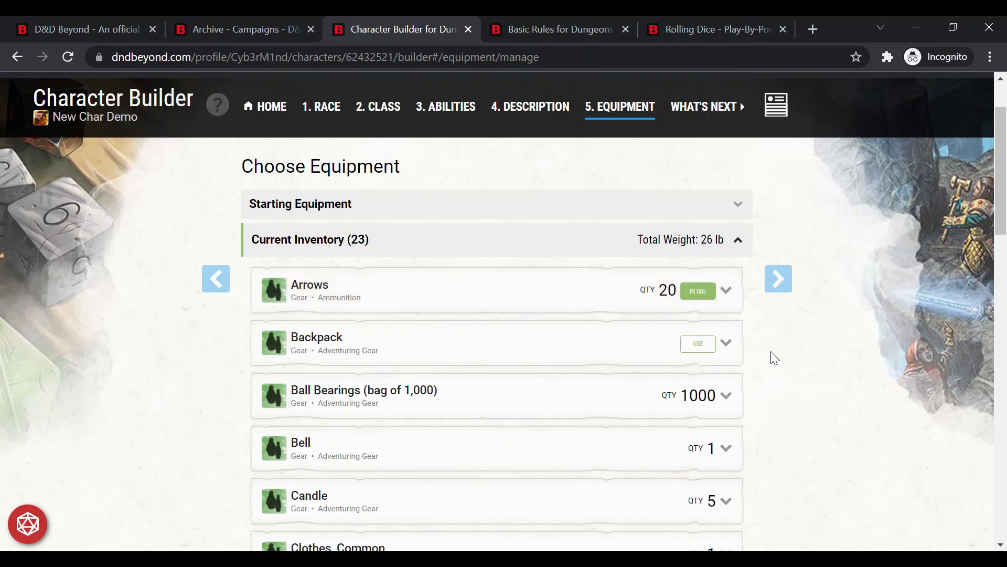
left_click(701, 346)
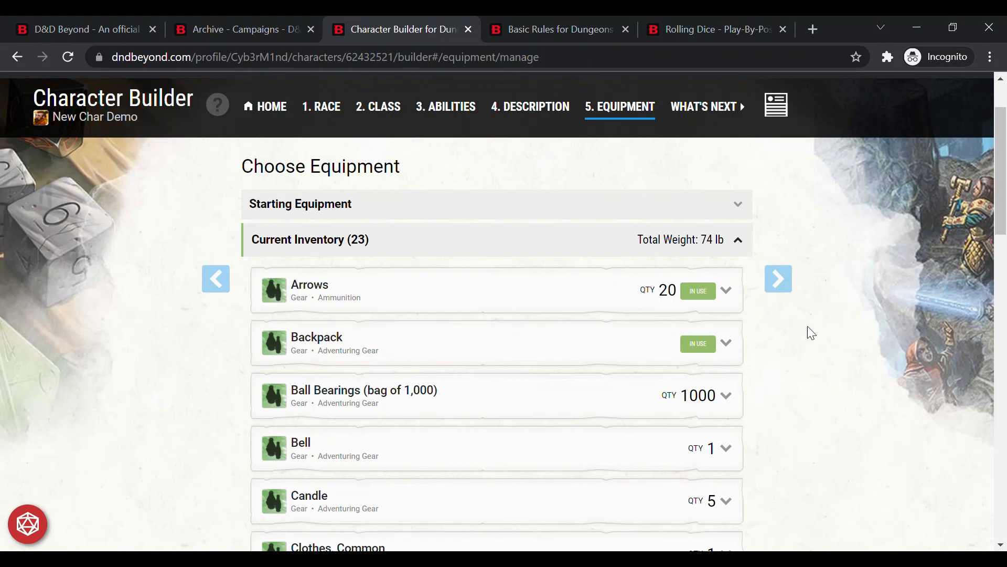
Collapse Current Inventory, and briefly expand the Add Items section before collapsing it again
left_click(746, 252)
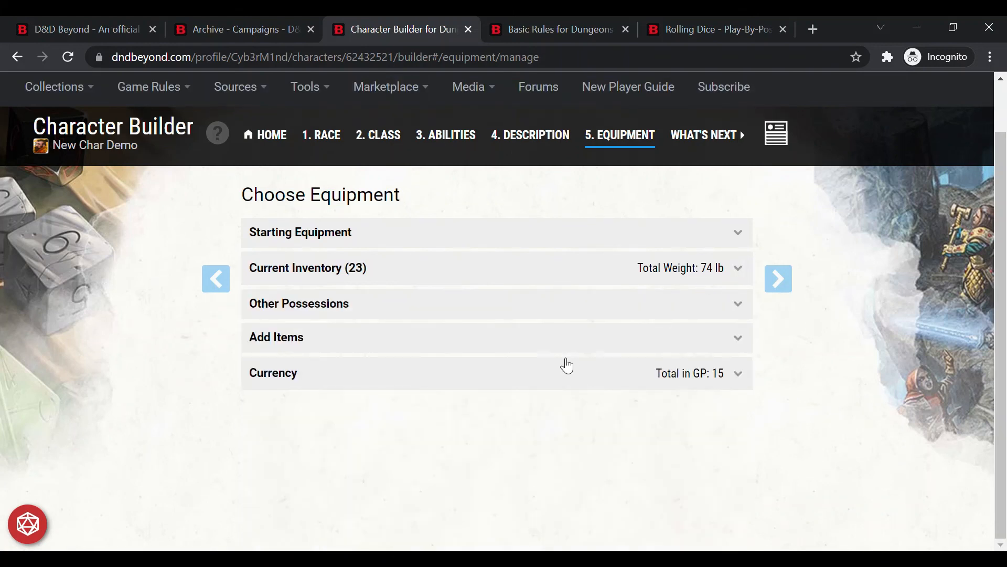
left_click(541, 344)
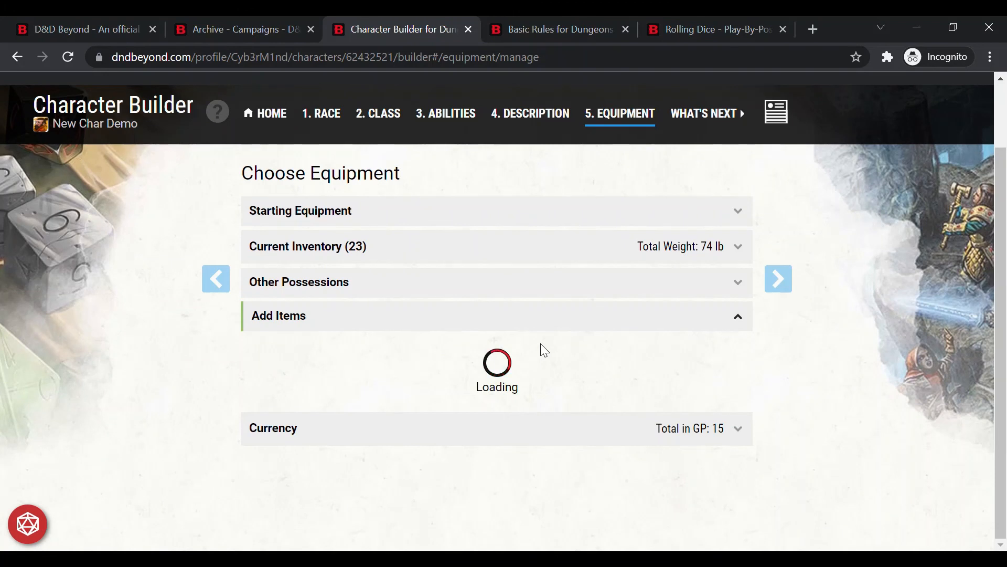
left_click(606, 320)
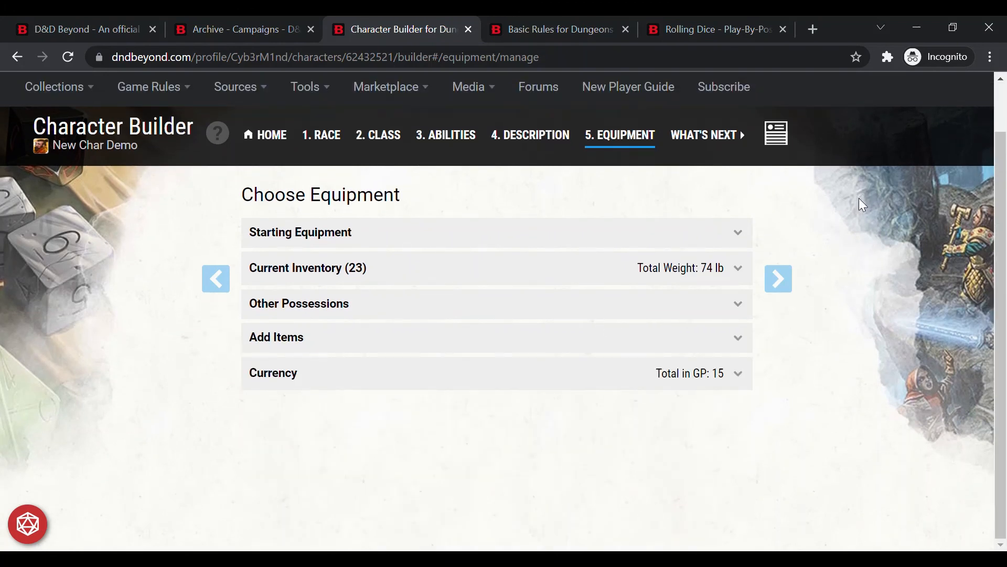
View the character sheet, roll one D12 to everyone and clear the roll result
left_click(777, 140)
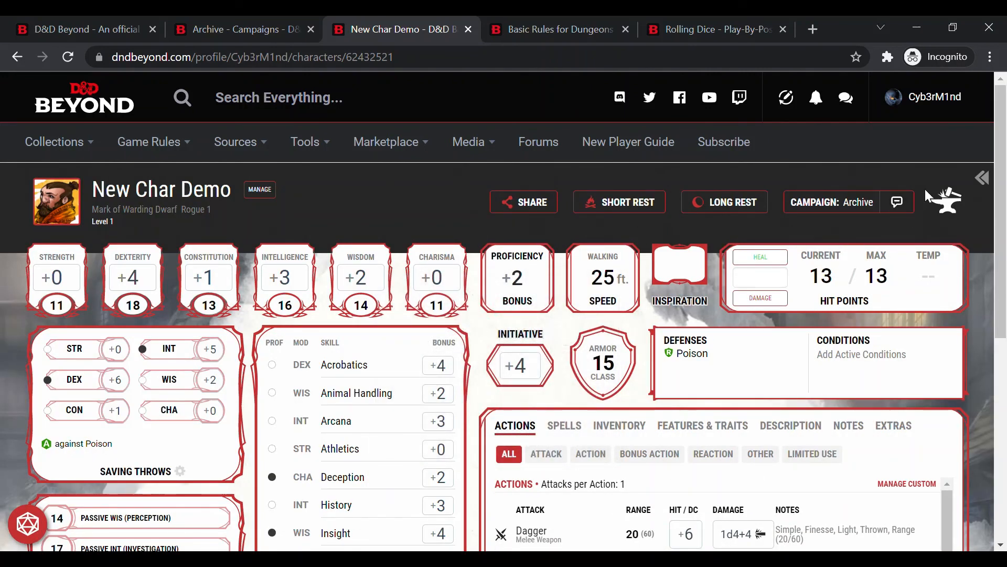
left_click_drag(998, 122, 1004, 219)
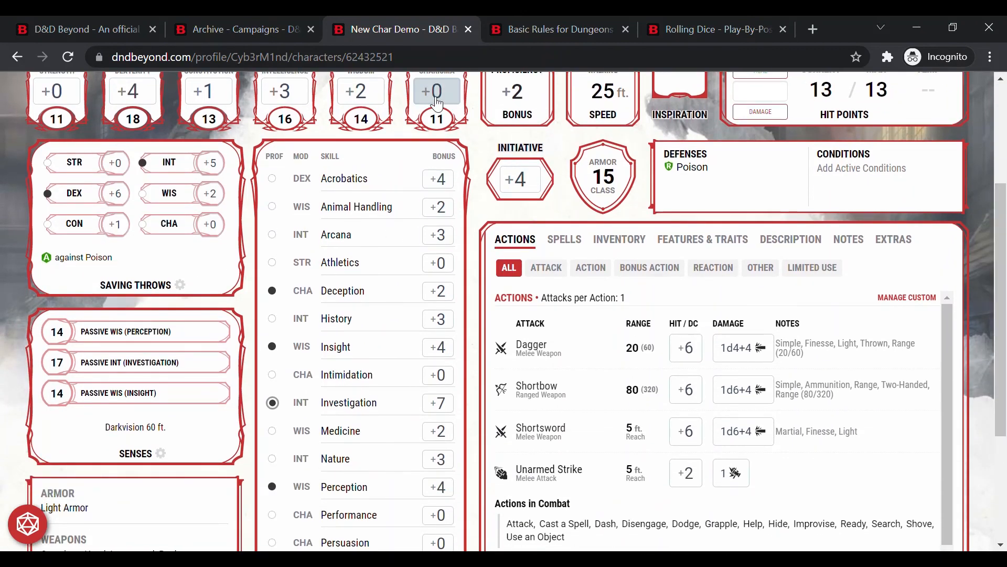
left_click(29, 527)
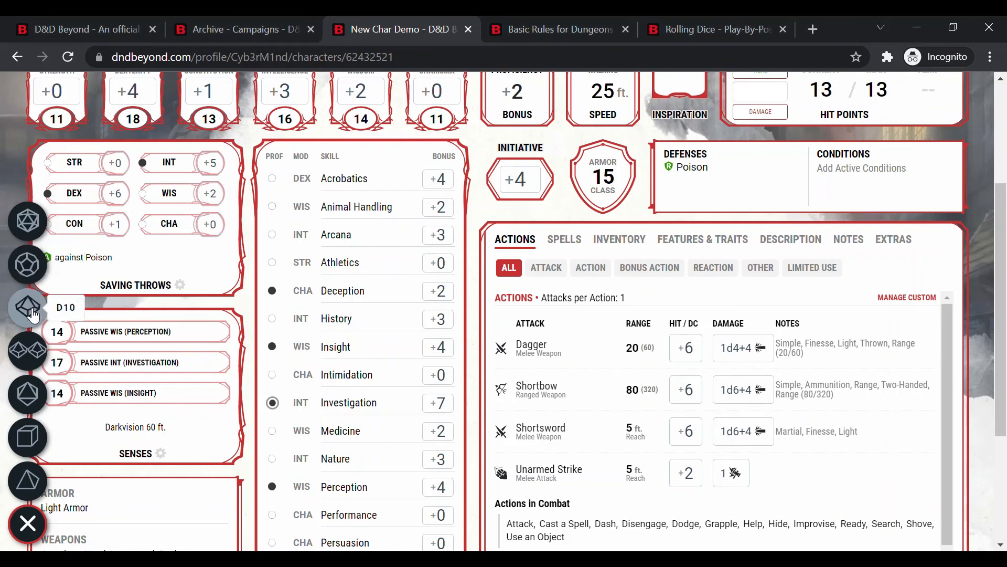
left_click(37, 269)
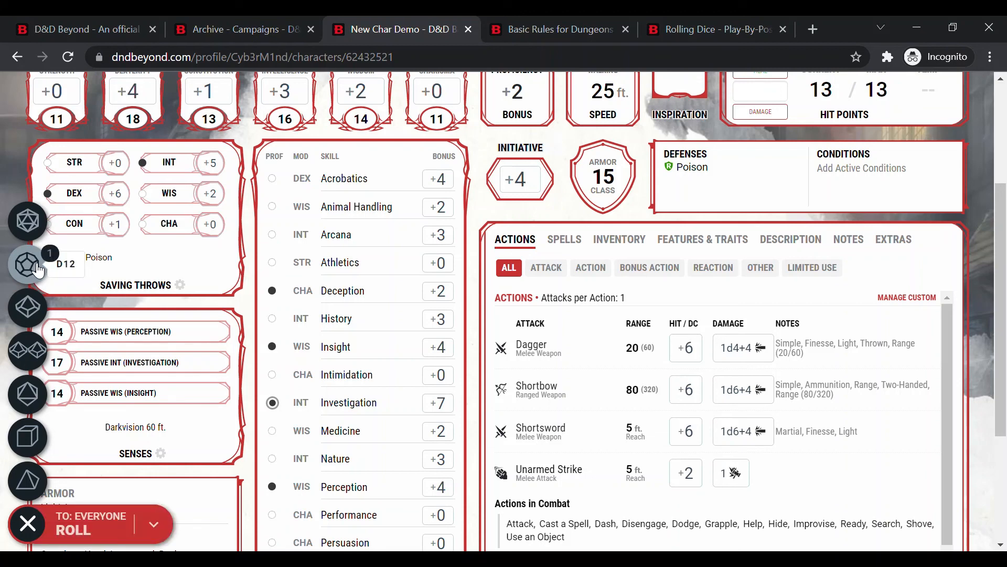
left_click(109, 531)
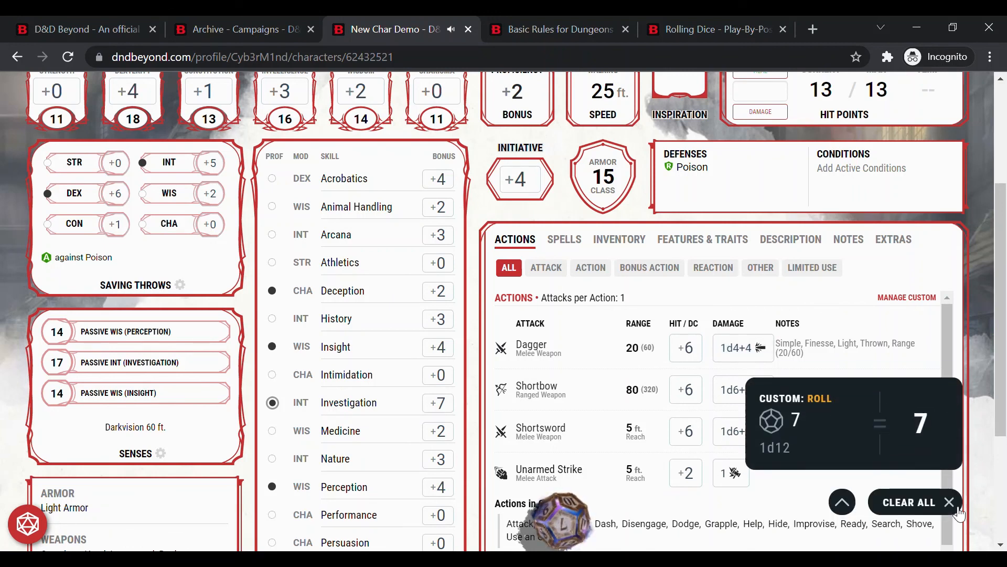
left_click(951, 504)
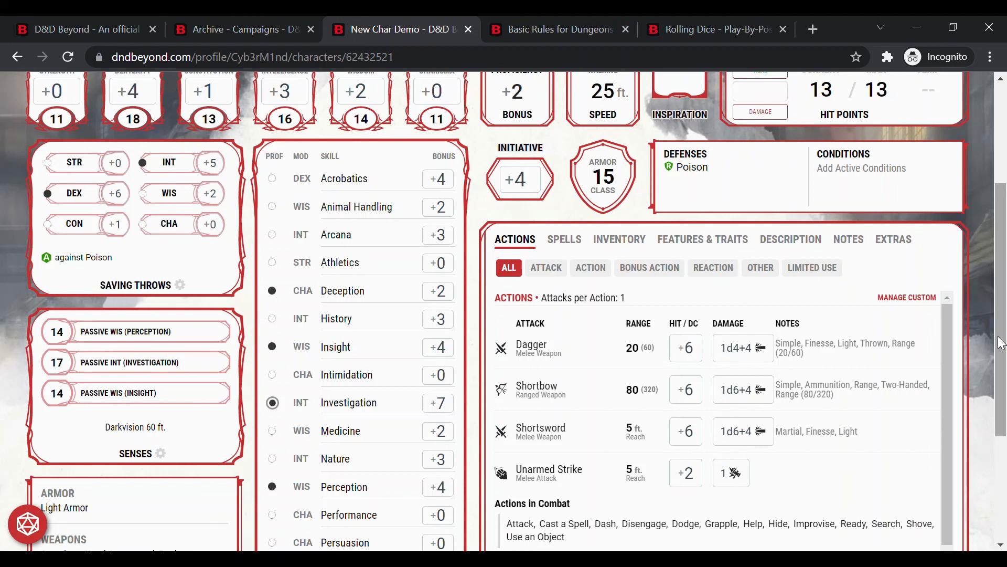
Look over the skills, proficiencies, attacks and hit points on the character sheet
left_click_drag(1001, 342, 1006, 408)
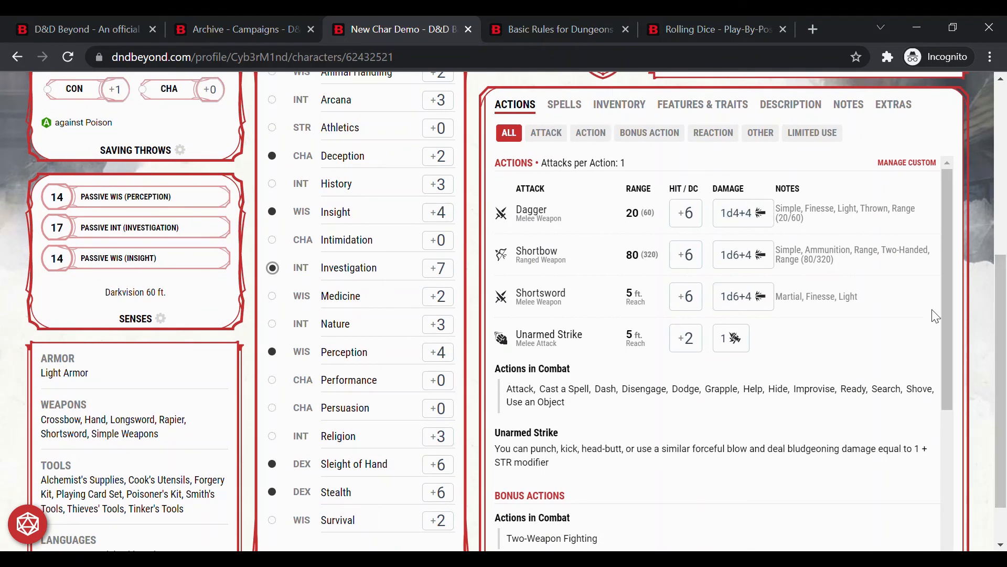
scroll(903, 252, "up", 5)
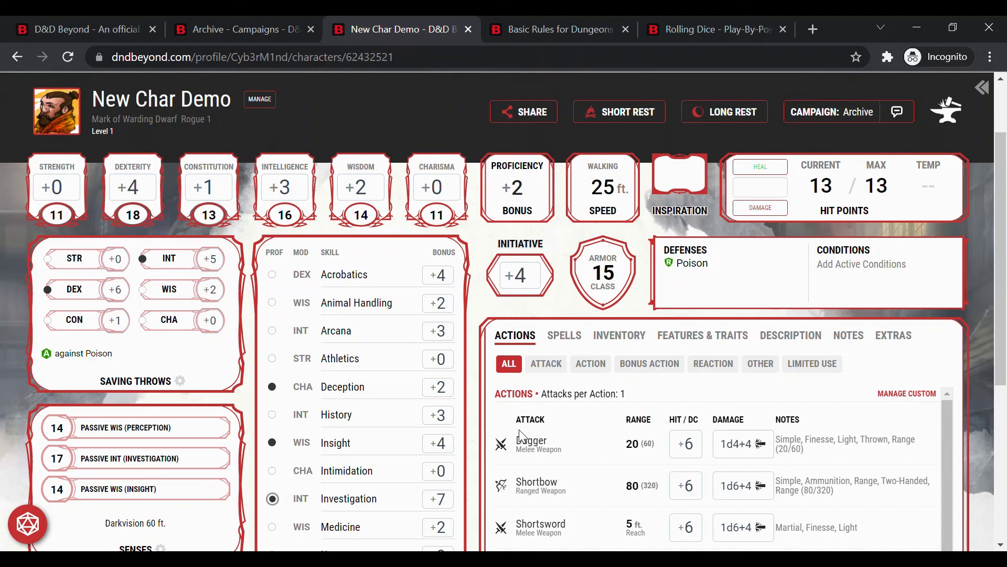
left_click_drag(1004, 270, 1003, 216)
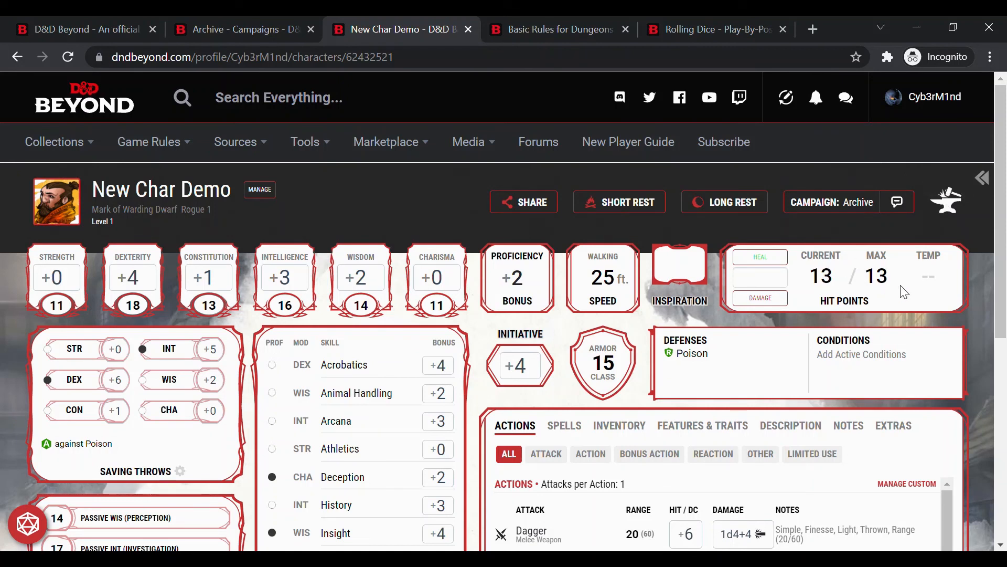
Return to the Character Builder's Class stage, set Rolled HP to 8 in Manage Hit Points and apply it
left_click(949, 201)
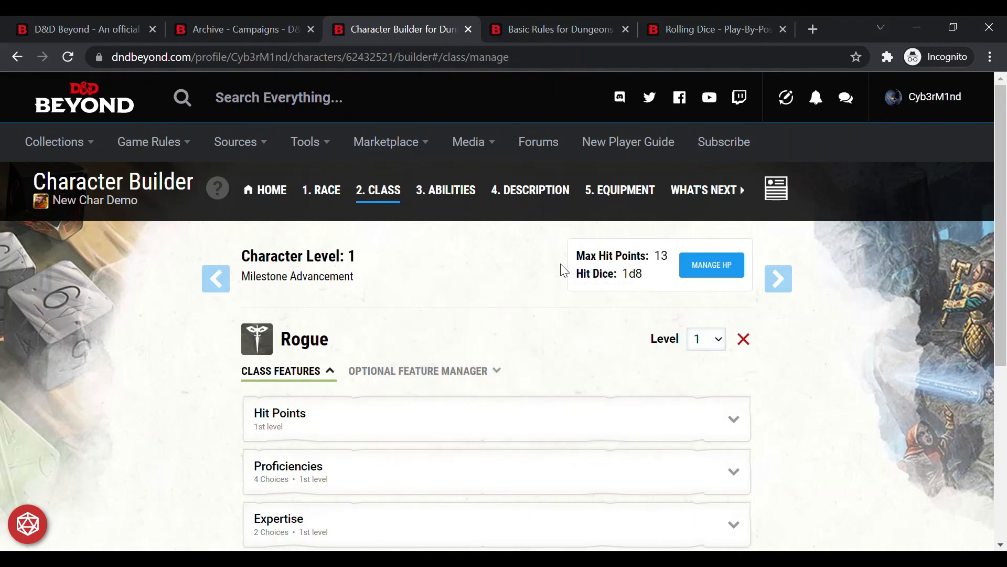
left_click(718, 267)
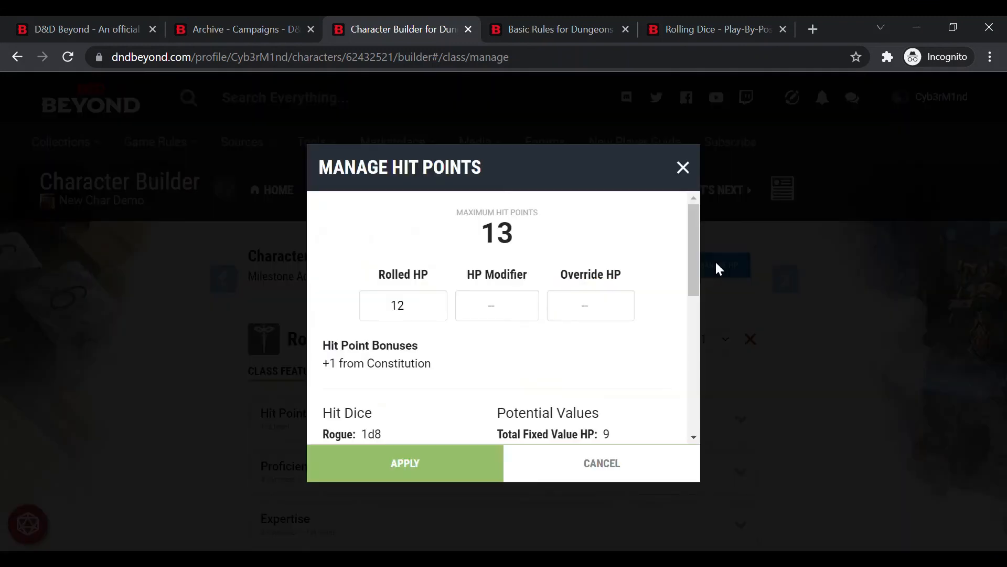
left_click(418, 314)
double_click(392, 310)
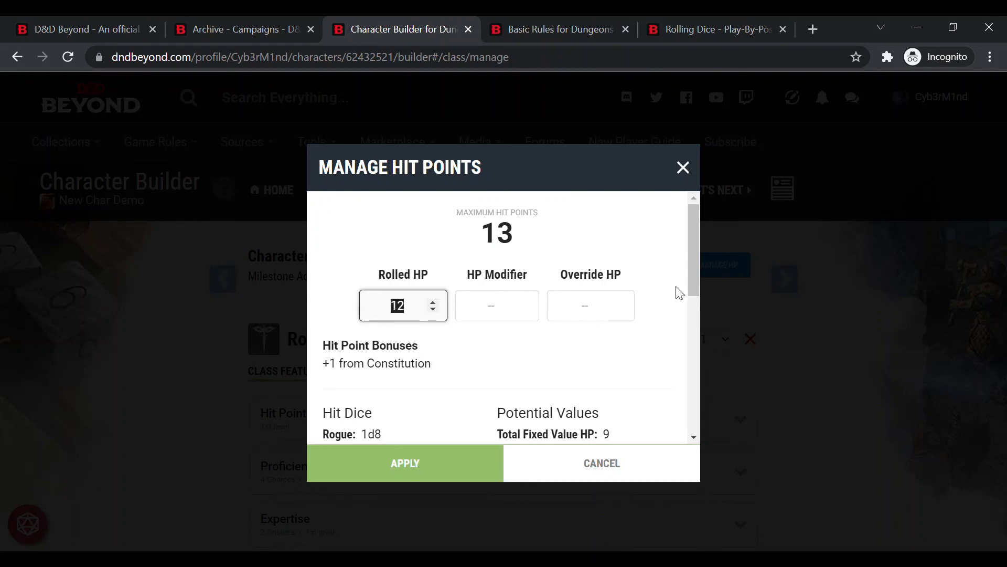
left_click_drag(694, 259, 701, 293)
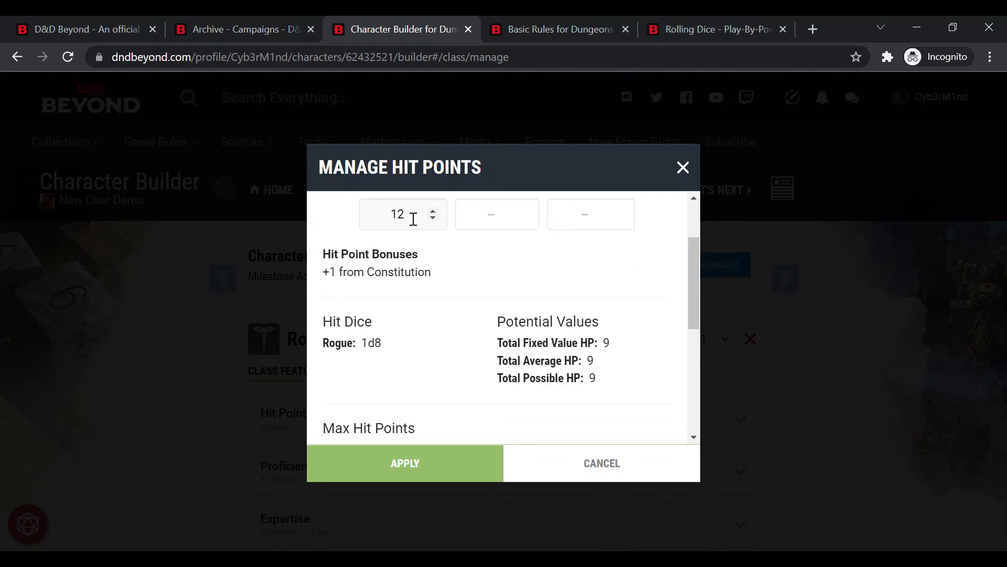
left_click_drag(694, 288, 695, 241)
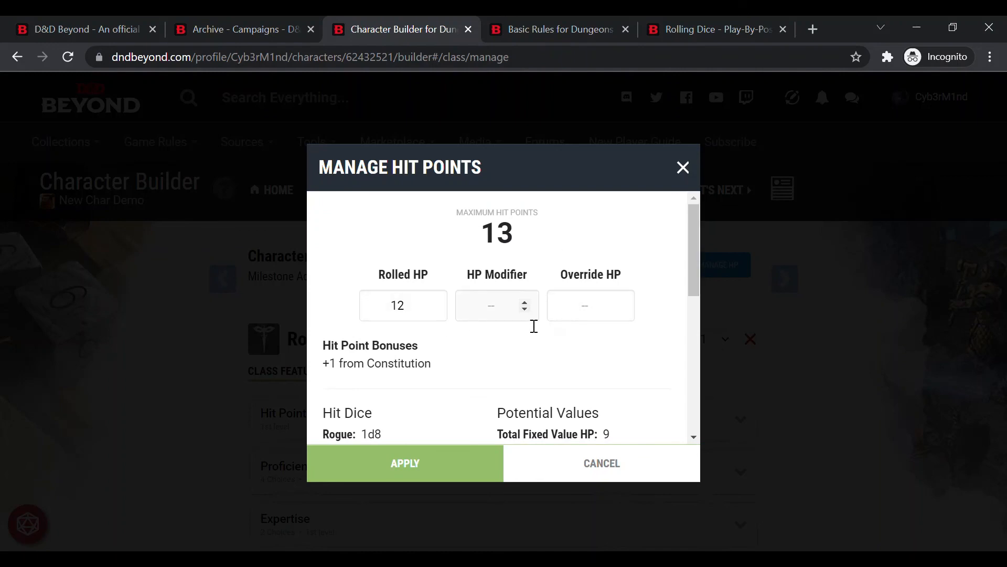
left_click(414, 318)
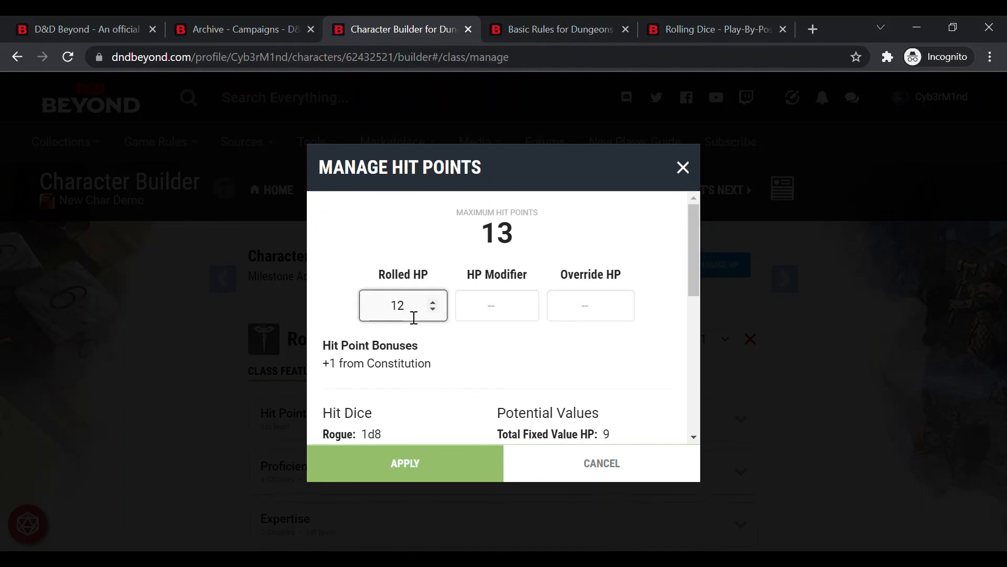
left_click_drag(414, 313, 381, 307)
type("8")
left_click(440, 458)
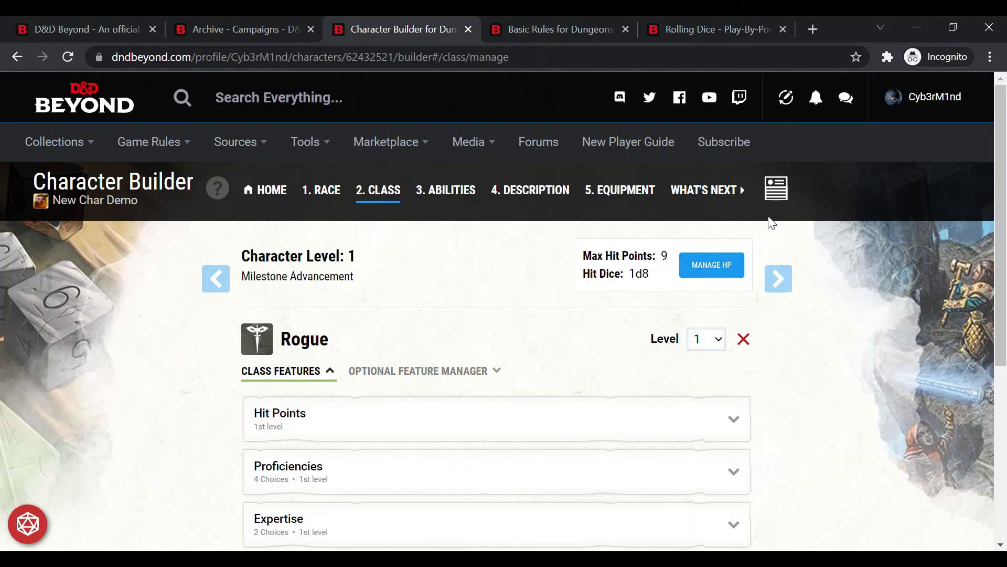
Go back to the character sheet and roll one D8 to everyone
left_click(777, 198)
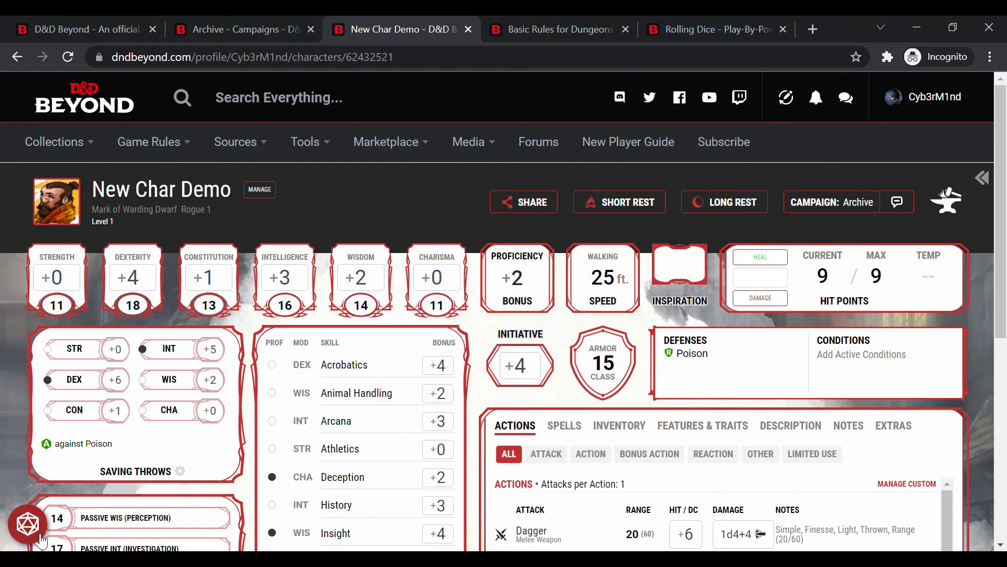
left_click(27, 524)
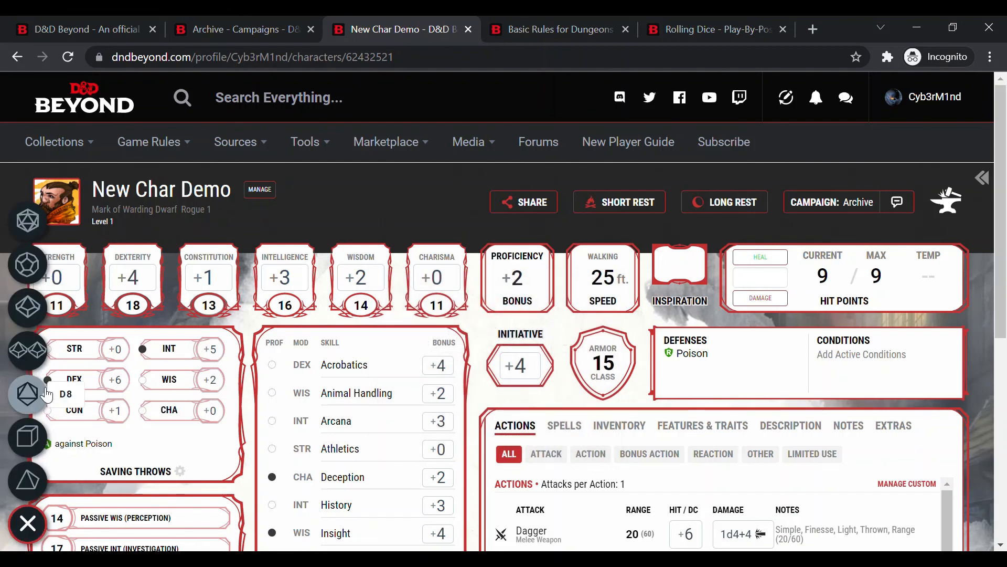
left_click(27, 394)
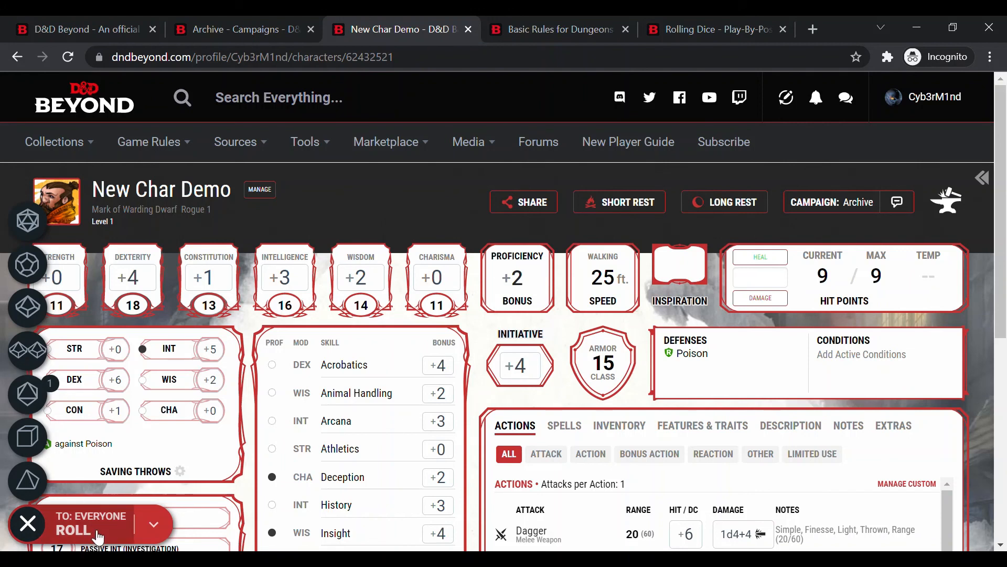
left_click(96, 533)
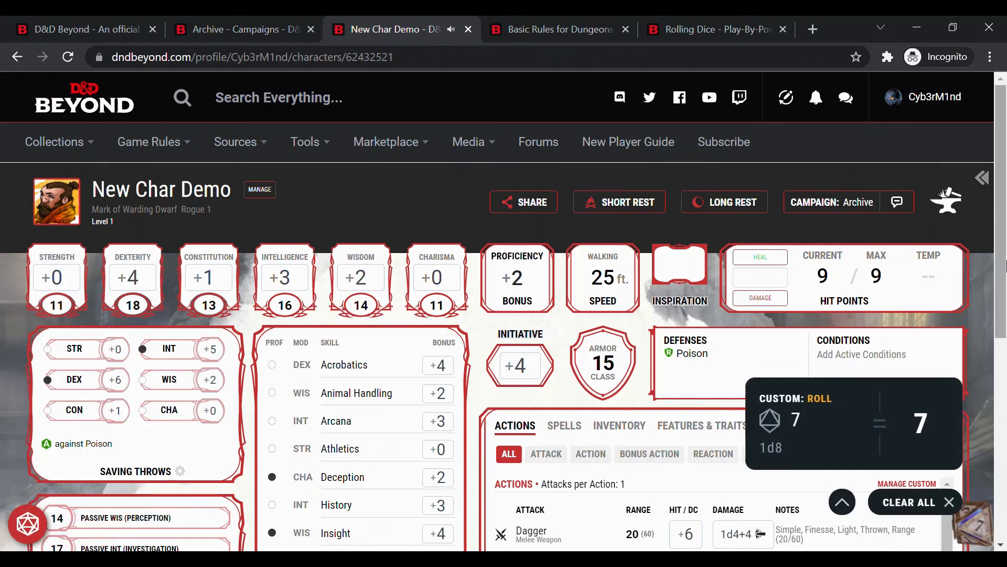
Add "Level Up 2nd - HP Roll: 7" to the character's Other notes, clear the dice roll result and close the note editor
scroll(1002, 227, "down", 4)
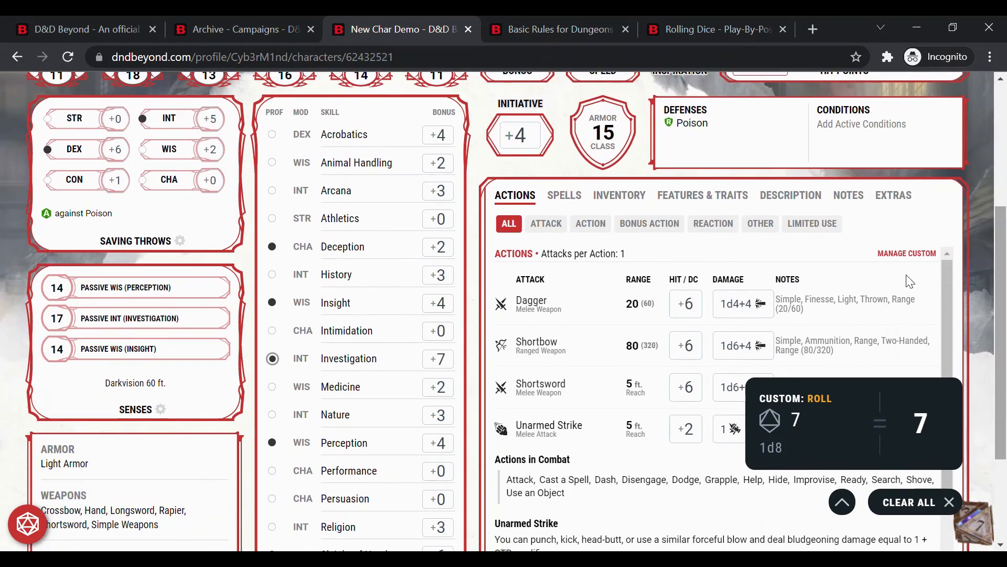
left_click(857, 204)
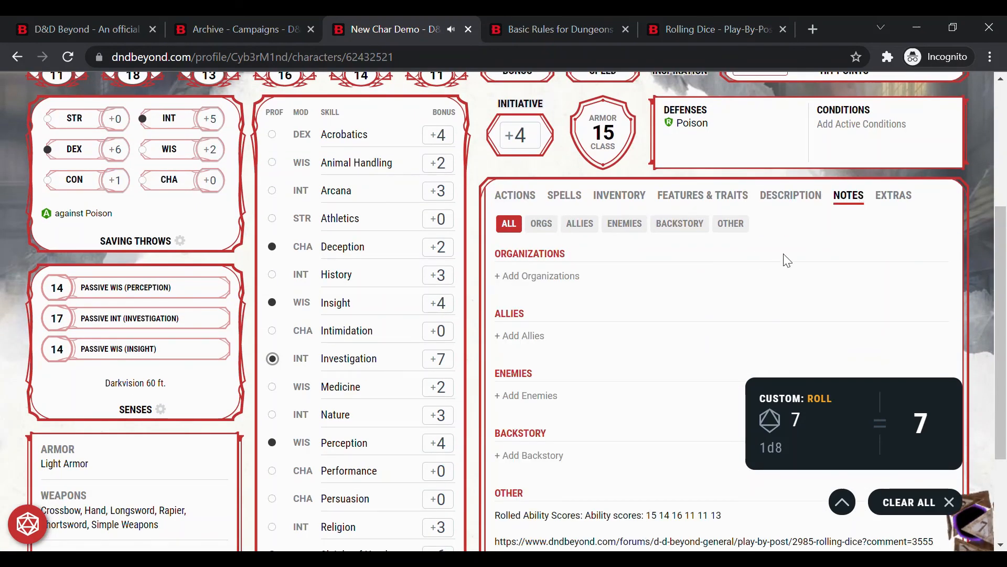
left_click(733, 224)
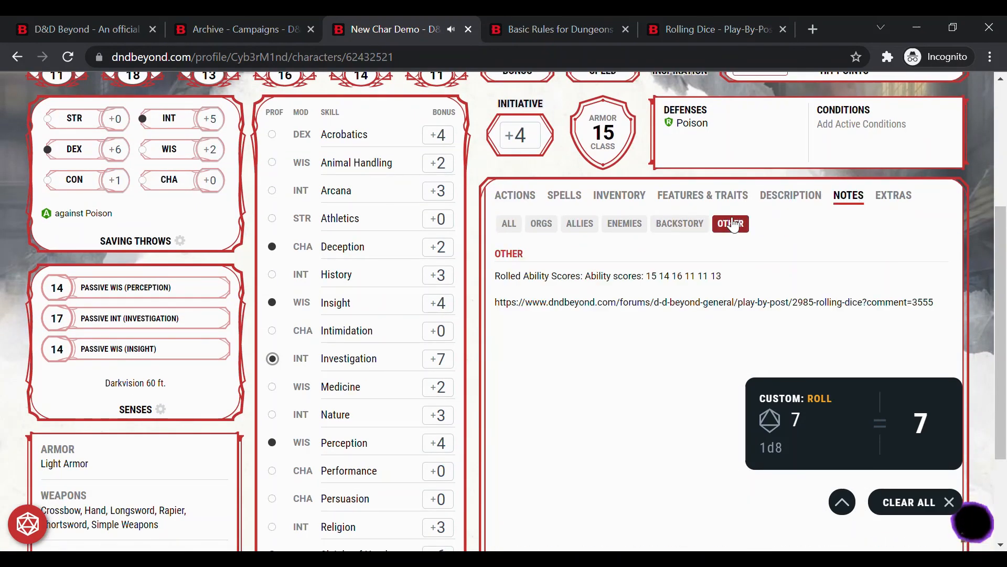
left_click(642, 279)
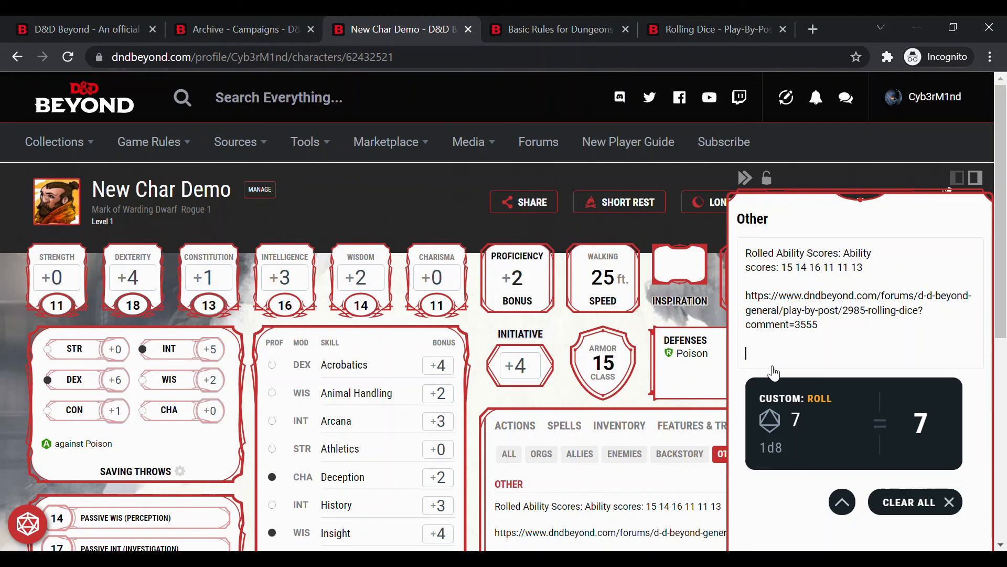
type("Leve")
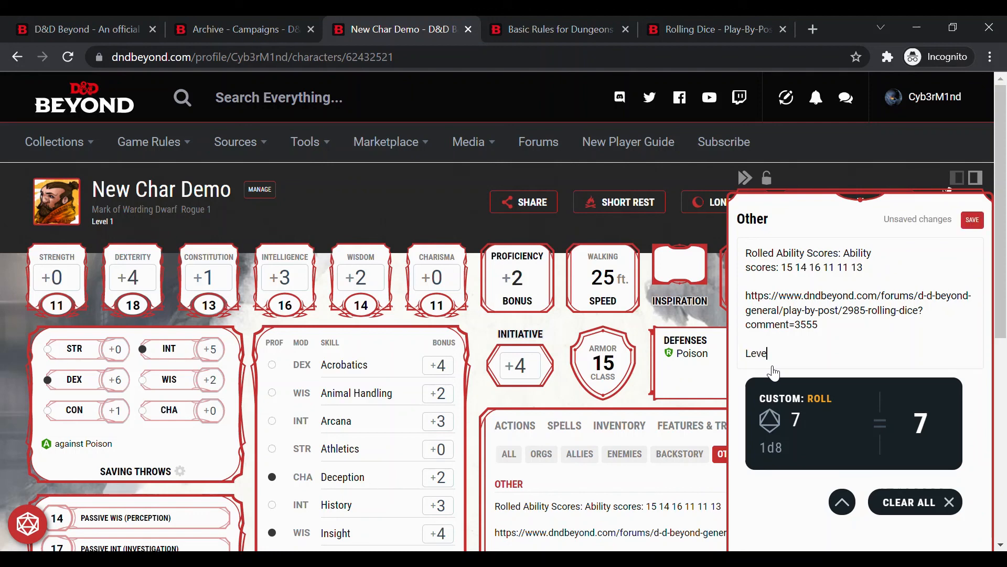
type("l")
type(" Up 2nd")
type(" :")
type("H")
type("P R")
type("oll: 7")
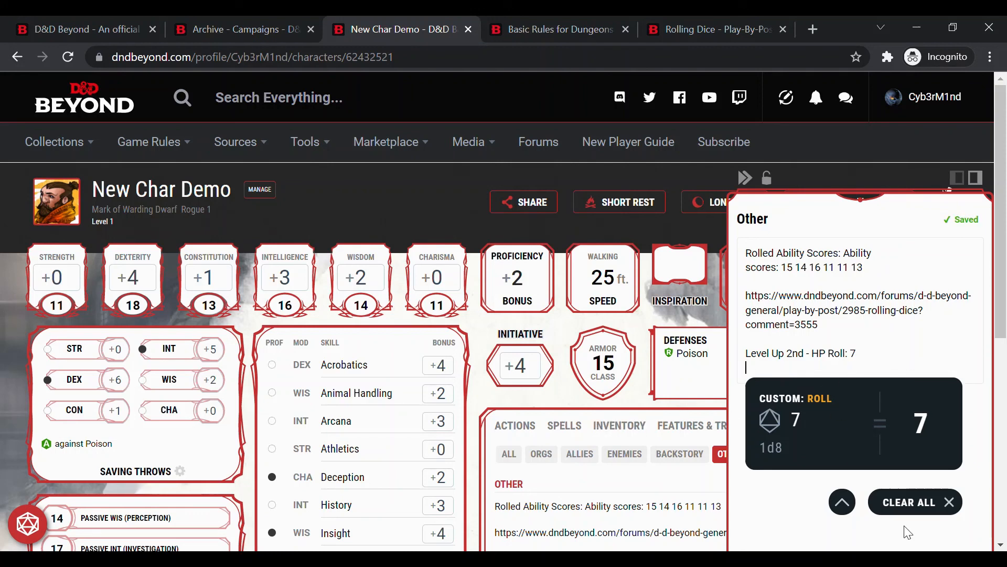
left_click(949, 504)
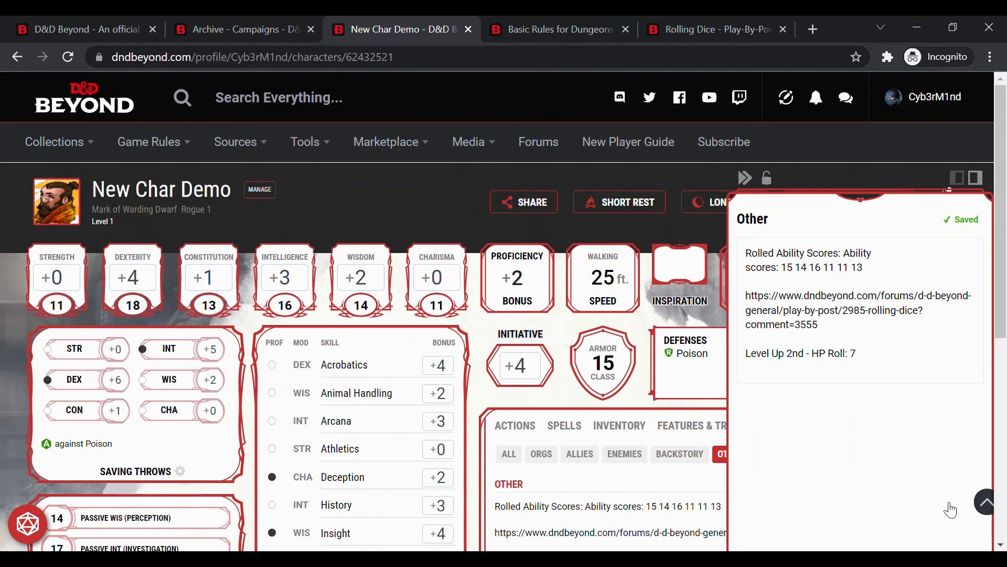
left_click(479, 395)
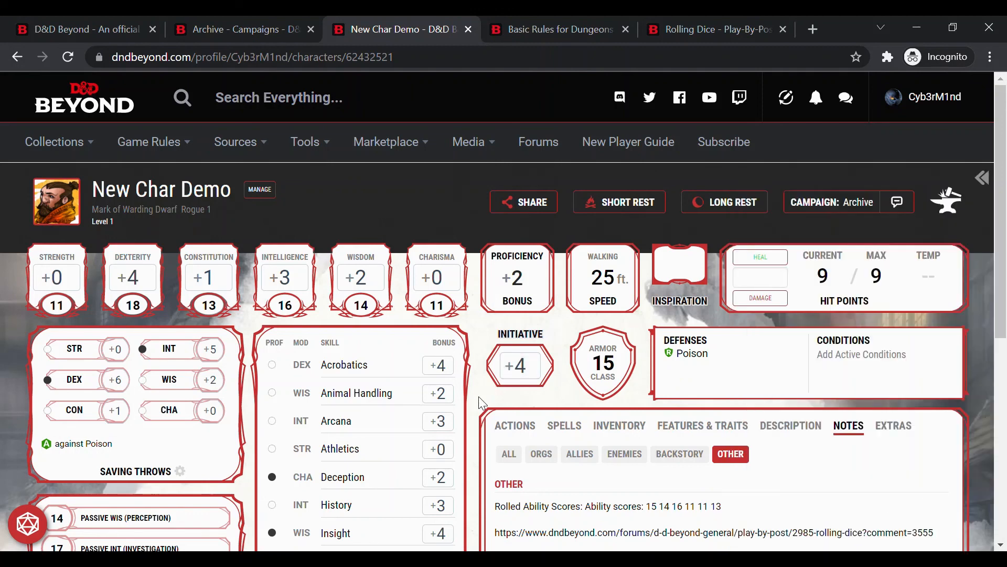
Raise the Rogue to level 2 in the Character Builder, set Rolled HP to 15 in Manage Hit Points and apply it
left_click(947, 206)
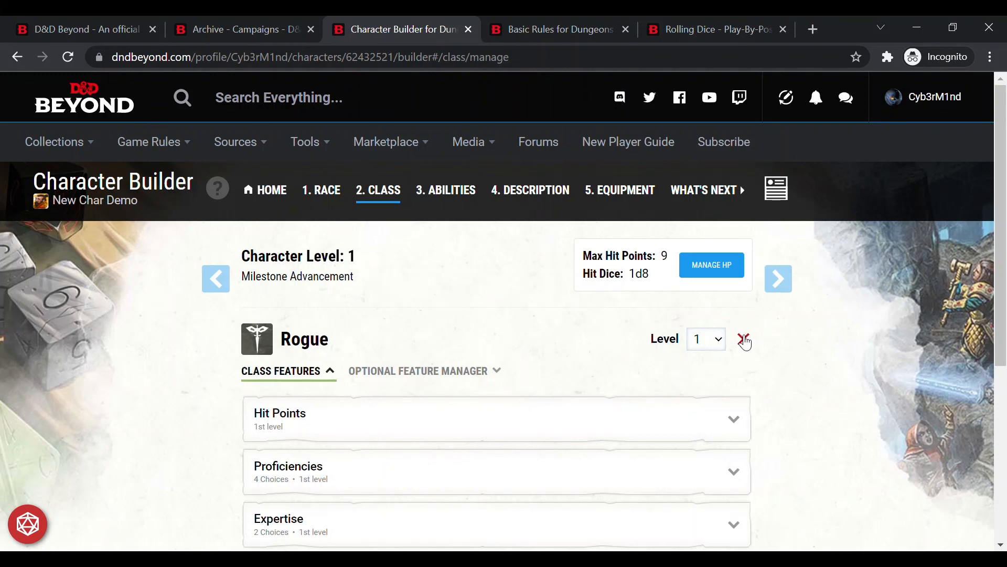
left_click(709, 47)
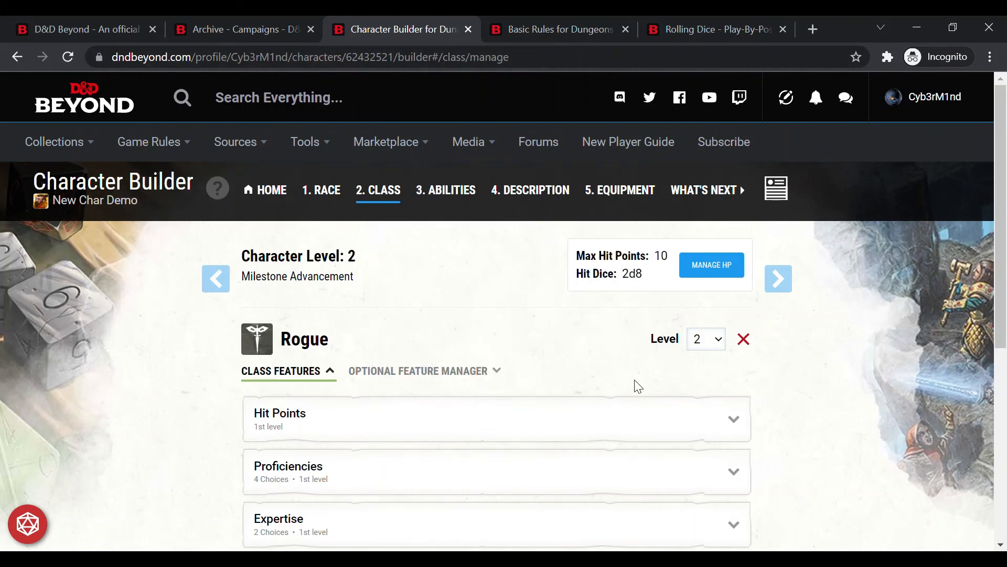
left_click(706, 262)
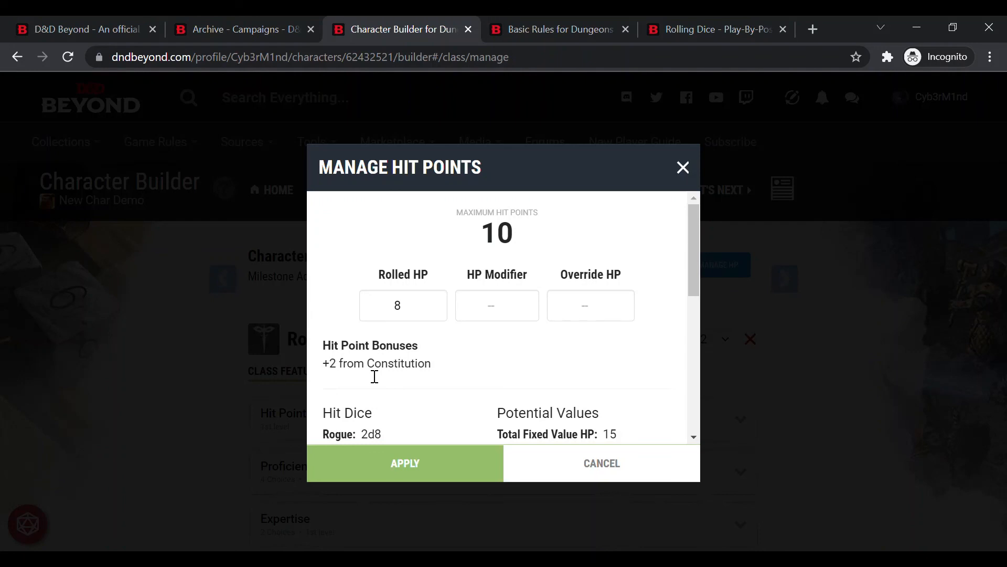
left_click(433, 304)
left_click(432, 303)
left_click(432, 303)
left_click(432, 304)
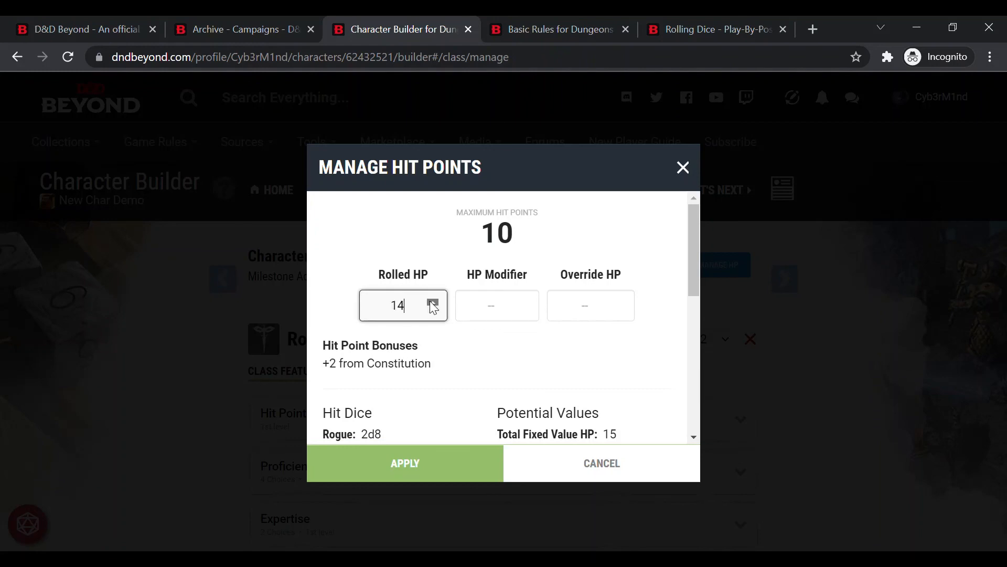
left_click(479, 315)
left_click(472, 360)
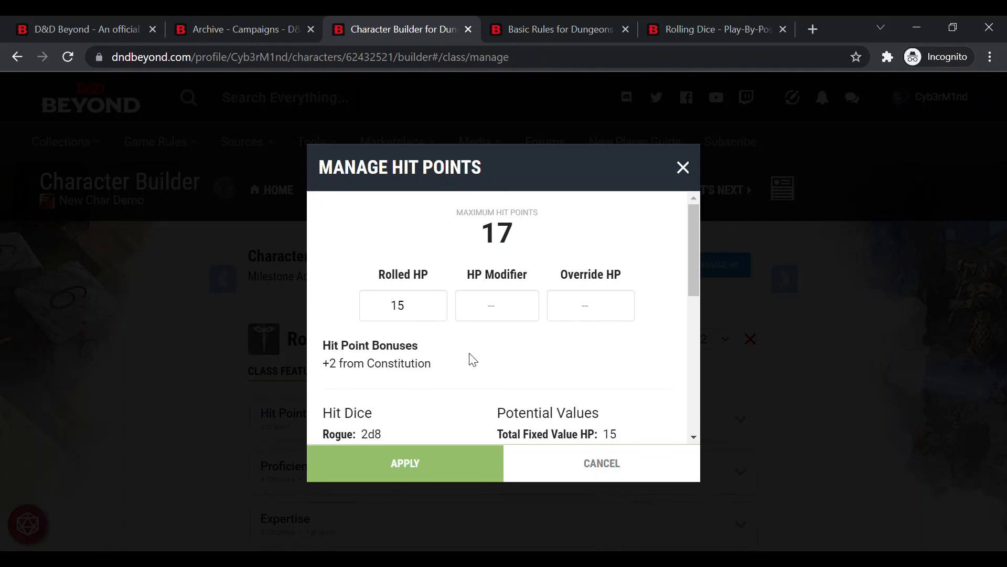
left_click(432, 478)
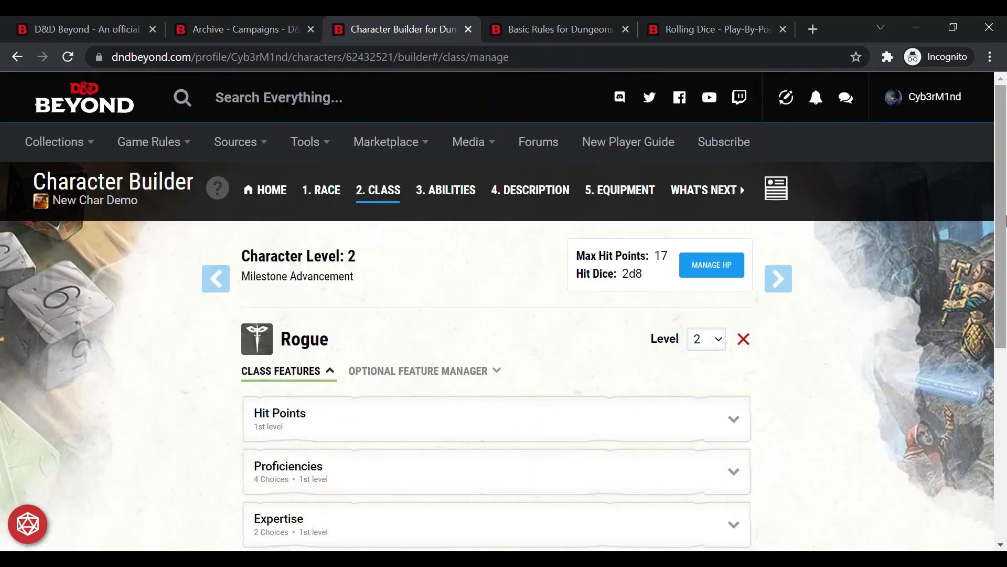
Review the Rogue's class features, including Cunning Action, and return to the character sheet
left_click_drag(1003, 207, 1004, 353)
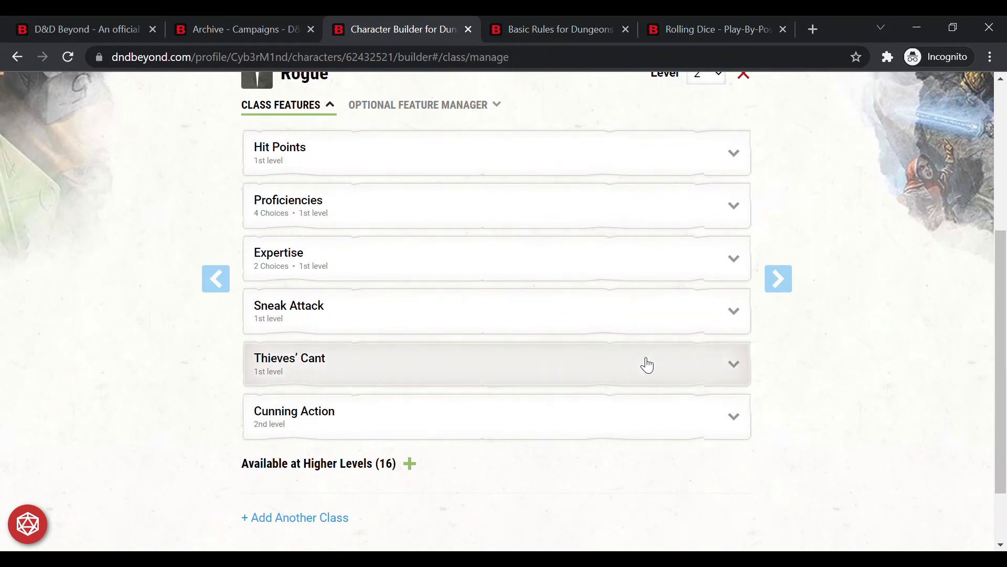
left_click(688, 437)
left_click(689, 437)
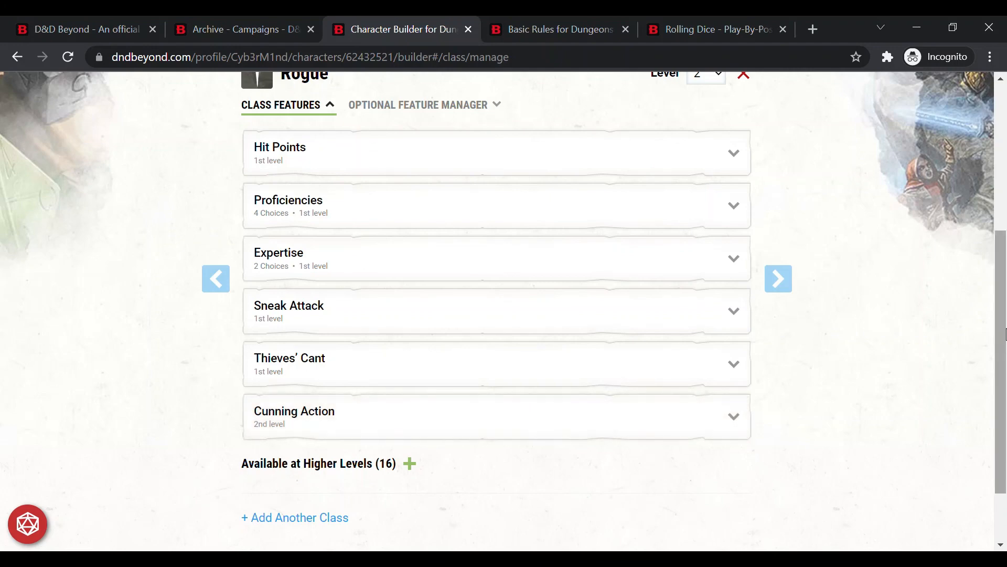
left_click_drag(1006, 330, 1006, 201)
left_click(788, 163)
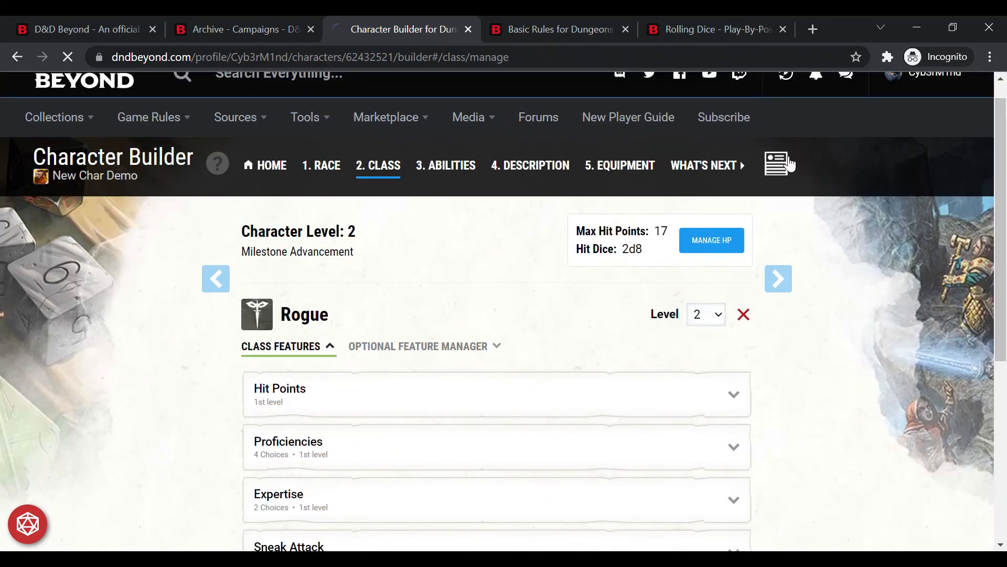